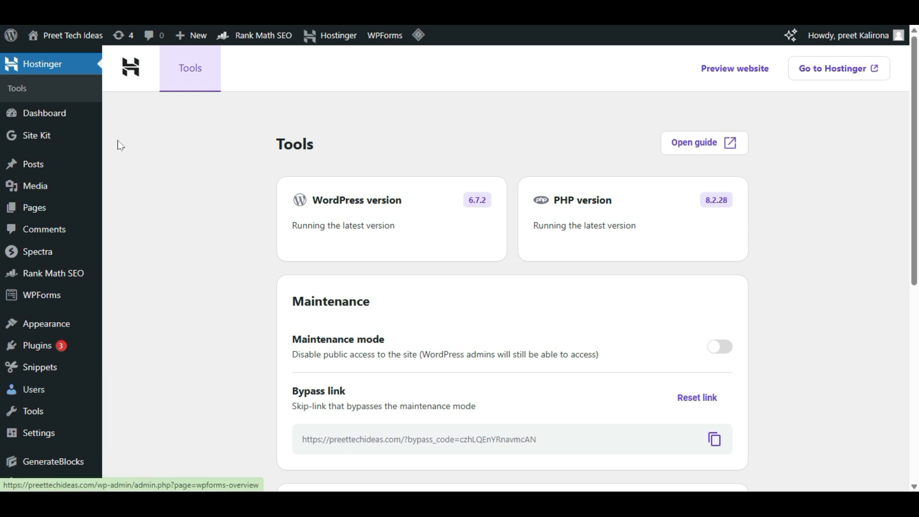
- Search the plugin directory for "elementor" and install and activate Elementor Website Builder
mouse_move(71, 358)
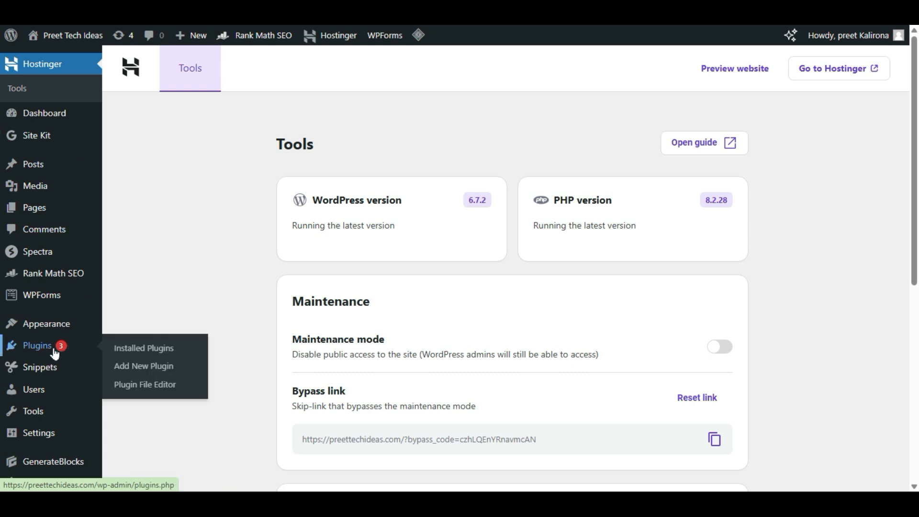
click(139, 377)
click(698, 106)
text(elementor)
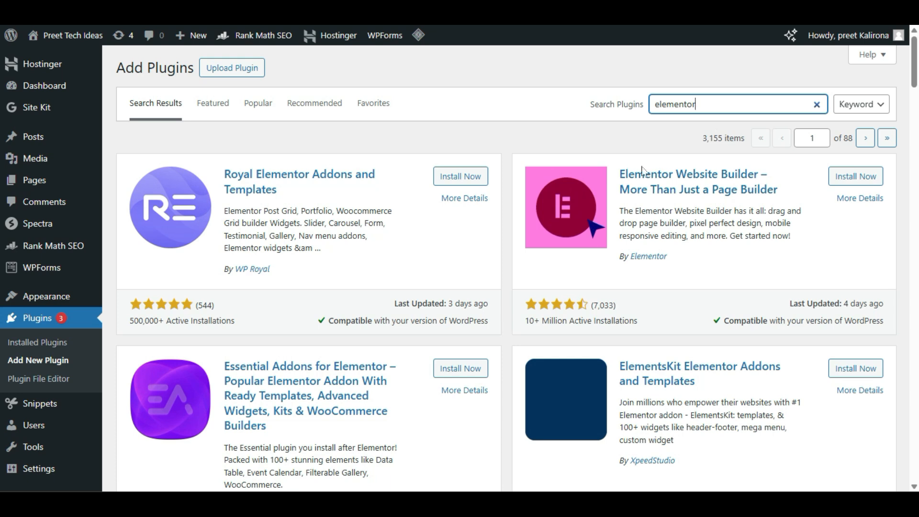
click(856, 174)
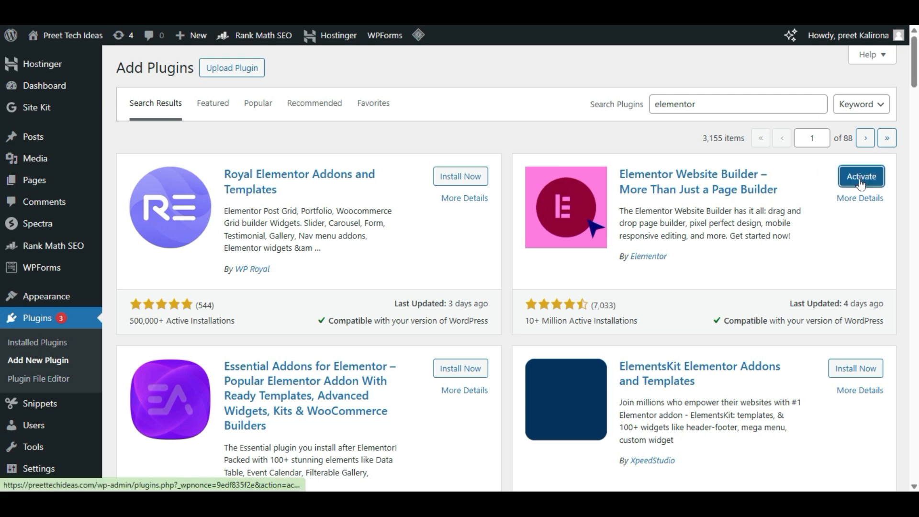
click(860, 178)
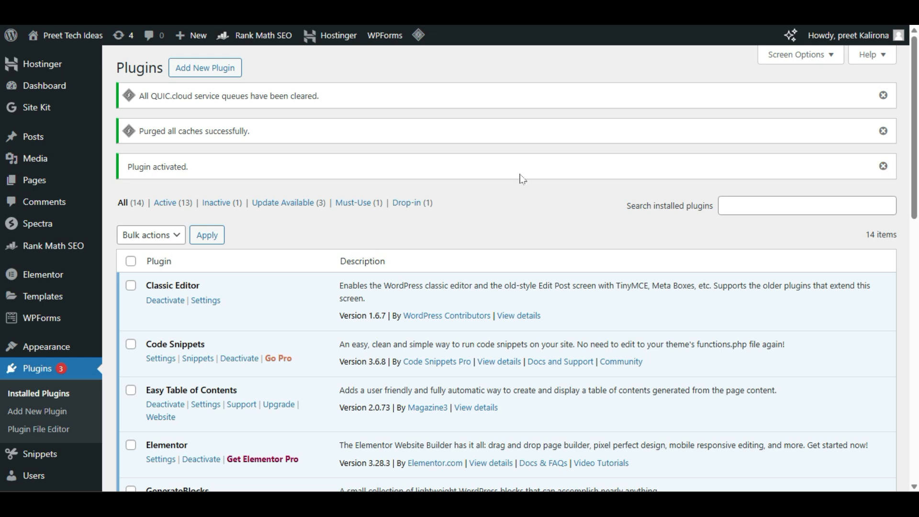
- Upload the plugin archive elementor-pro-3.28.2.zip, install it and activate the plugin
click(191, 68)
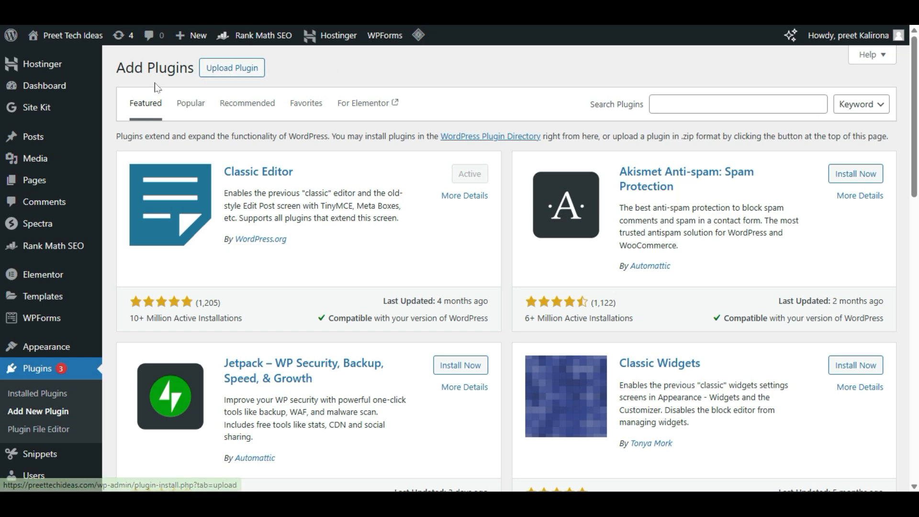
click(227, 71)
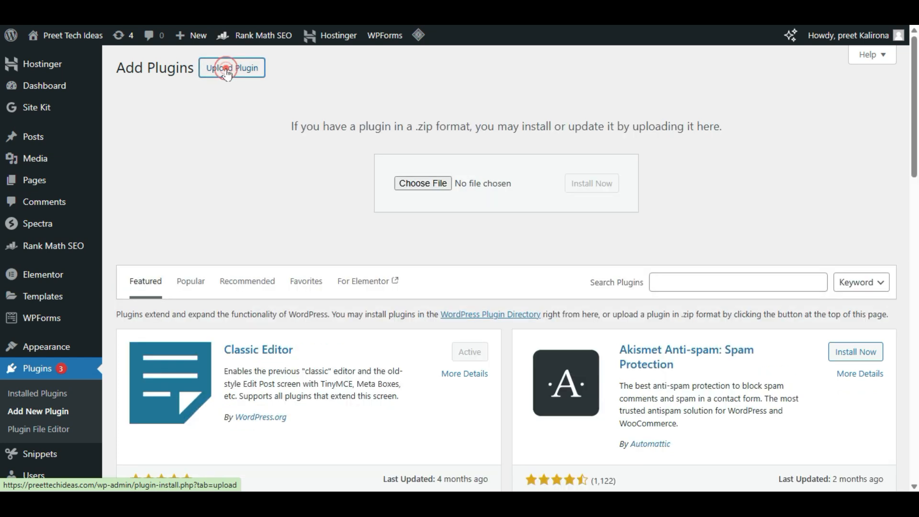
click(434, 185)
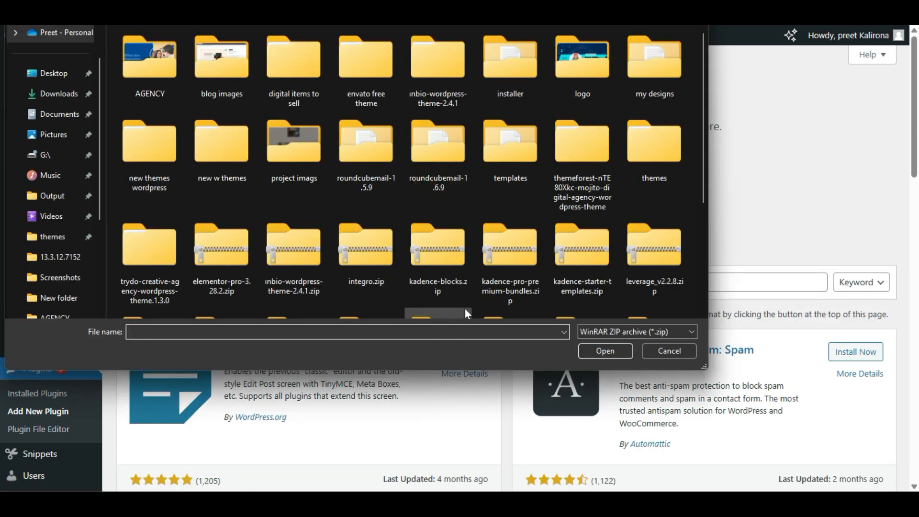
scroll(471, 264, down, 3)
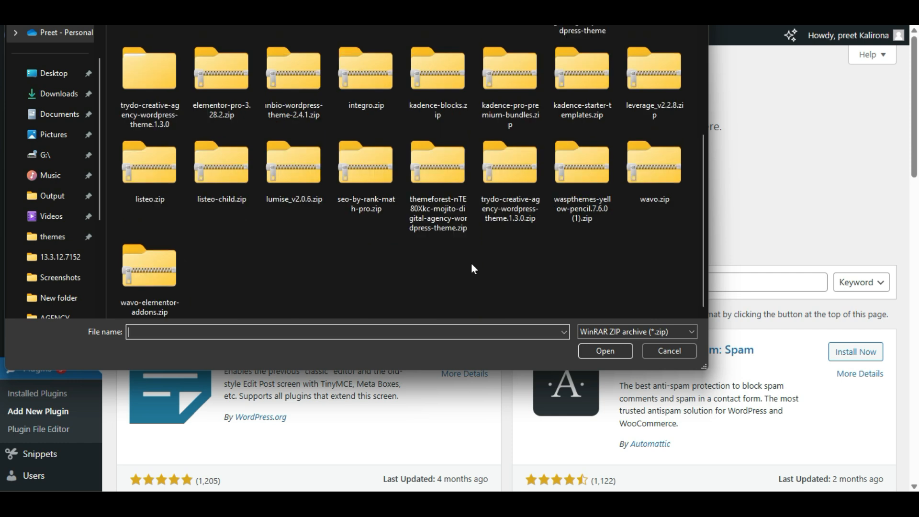
scroll(471, 268, up, 3)
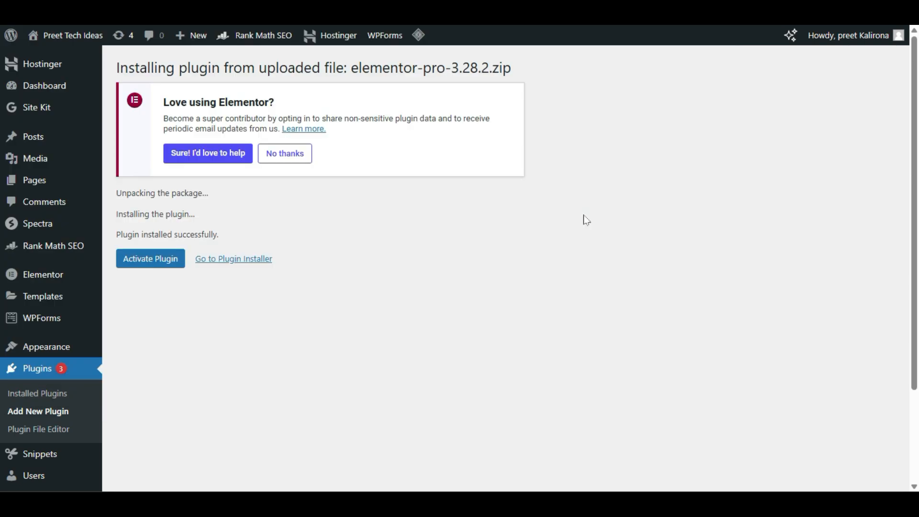
click(164, 259)
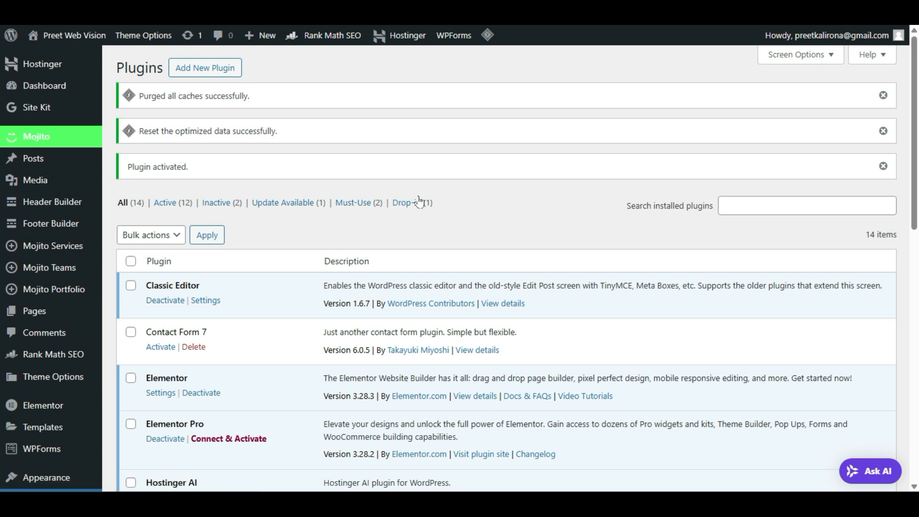
- Open the Theme Builder for the Preet Web Vision site and connect and activate Elementor Pro from its Header part
scroll(381, 246, down, 2)
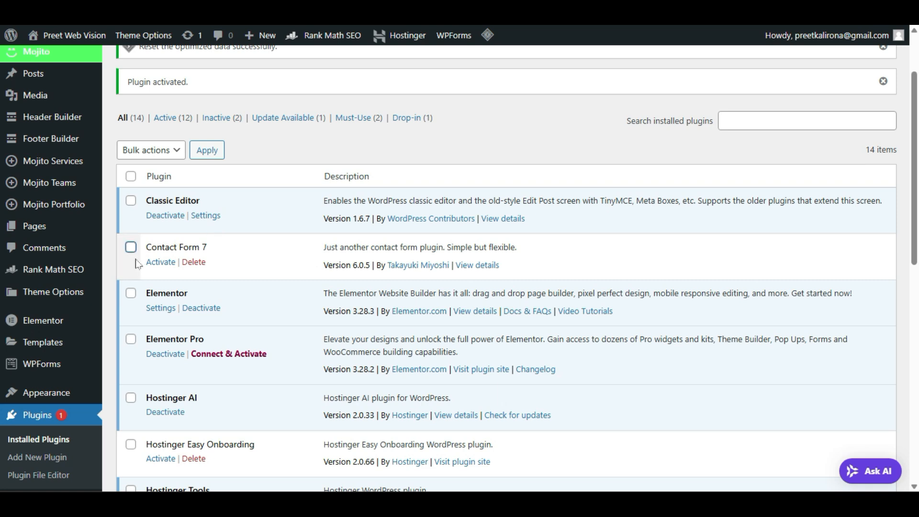
scroll(137, 263, down, 2)
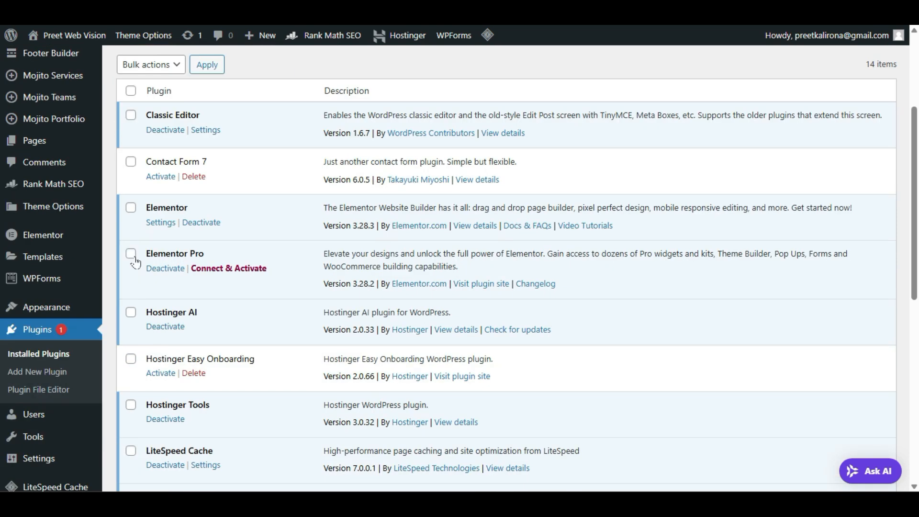
mouse_move(45, 260)
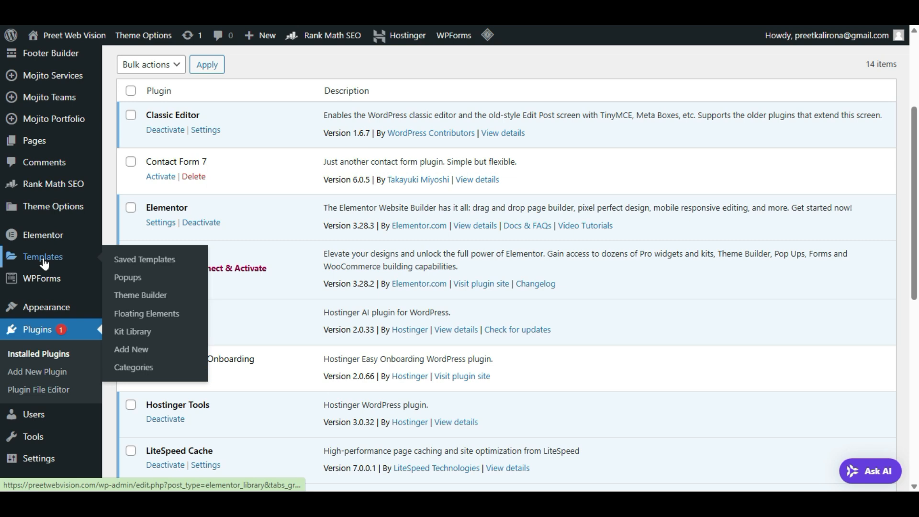
click(127, 294)
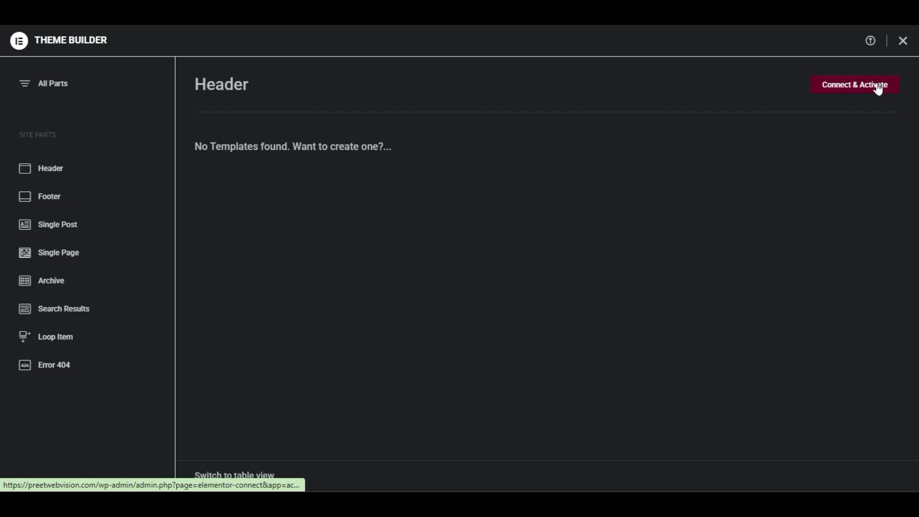
click(877, 86)
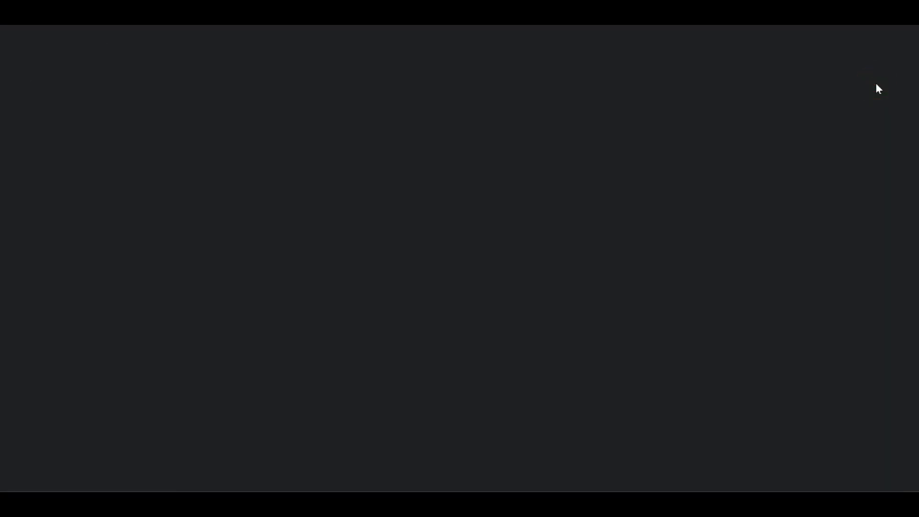
scroll(712, 225, down, 1)
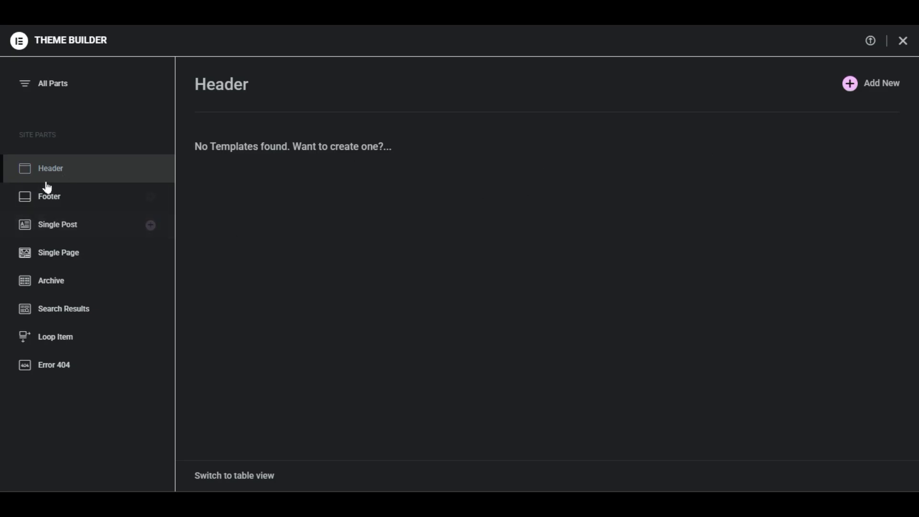
- Add a new Header template in the Theme Builder and browse the template library without inserting anything
click(881, 83)
click(827, 59)
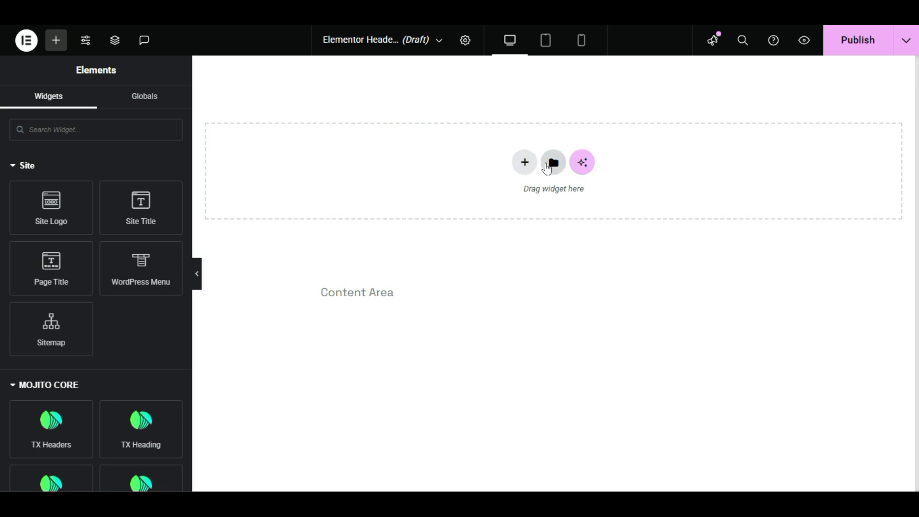
click(551, 163)
click(500, 72)
click(382, 72)
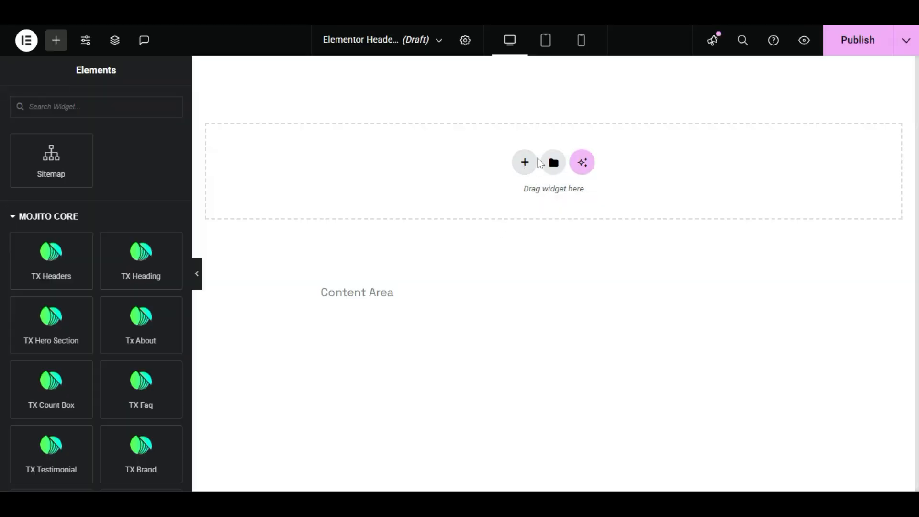
- Insert a Flexbox container with a three-column structure whose middle column is wider than the two outer ones
click(524, 164)
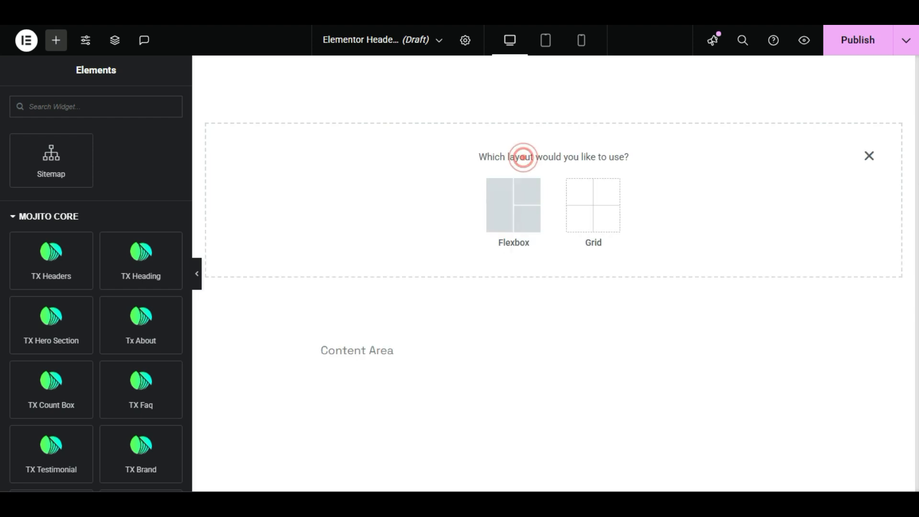
click(524, 217)
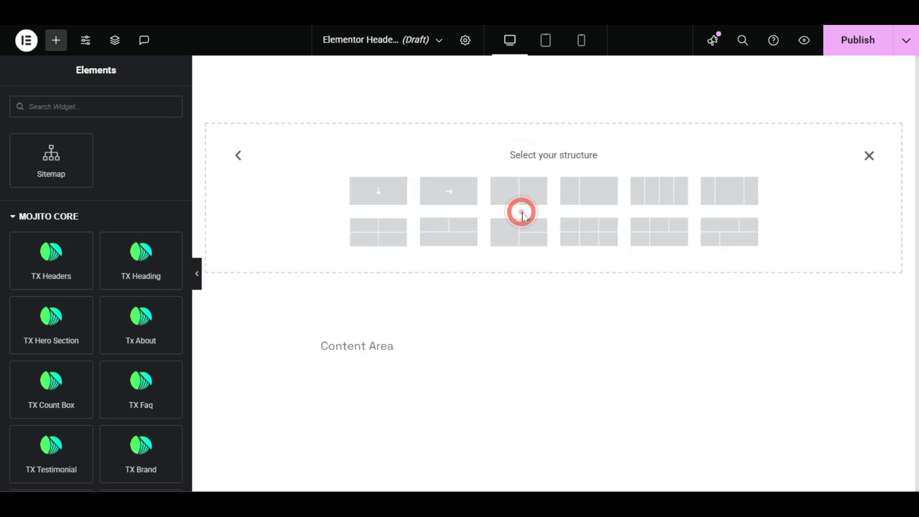
click(733, 201)
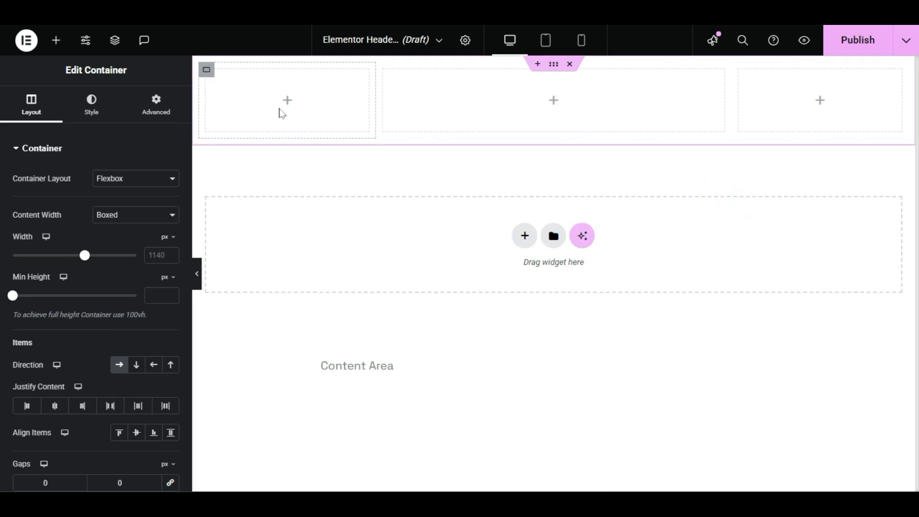
- Give the header container a solid, near-black background colour
click(74, 108)
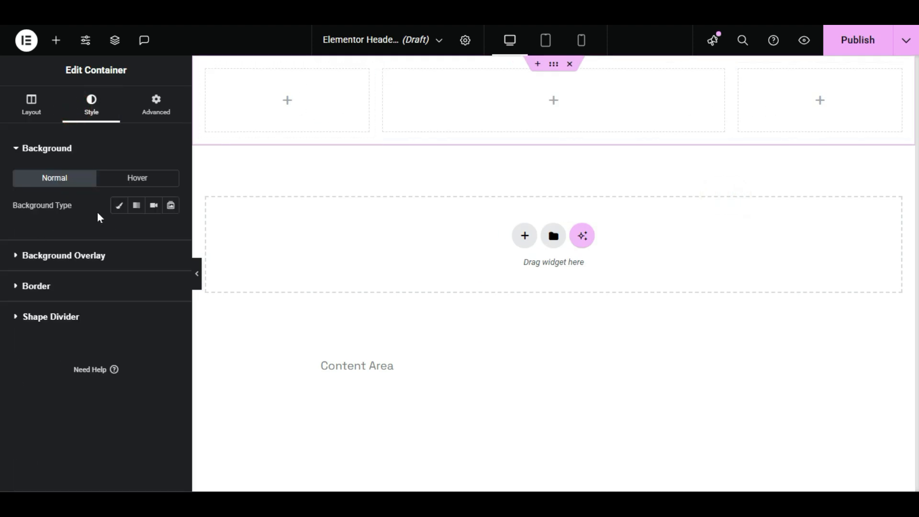
click(117, 206)
drag(131, 303, 78, 368)
click(144, 138)
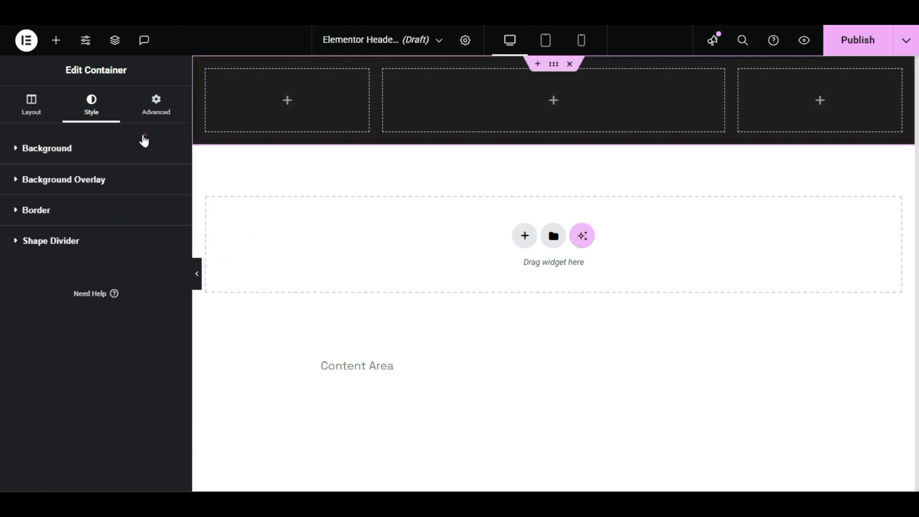
- Place a Site Logo widget in the header's first column and a WordPress Menu widget in its middle column
click(56, 40)
drag(69, 215, 302, 110)
click(87, 117)
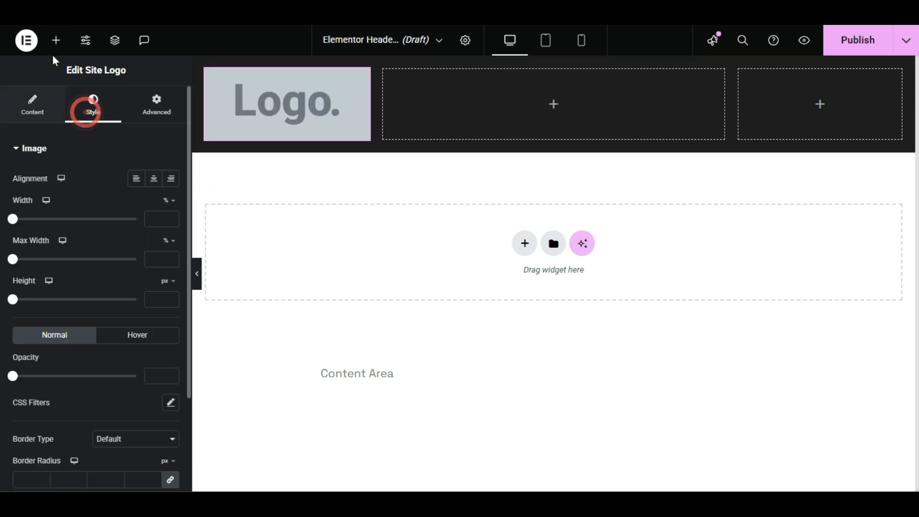
click(56, 40)
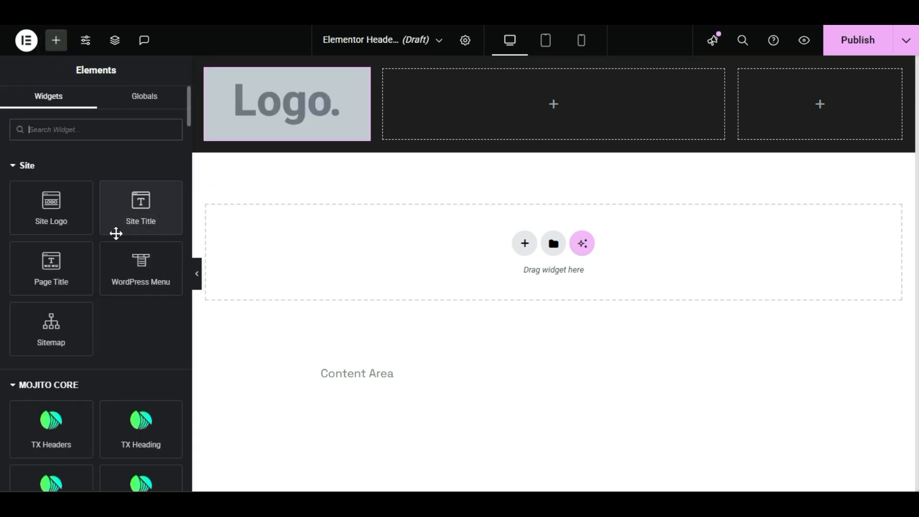
drag(140, 261, 554, 125)
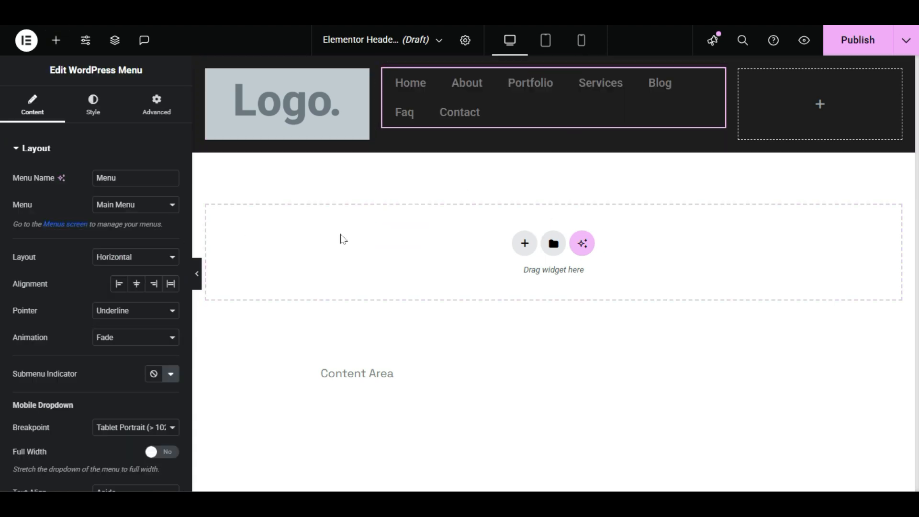
- Find the Button widget by searching "bu" and place it in the header's third column
click(57, 41)
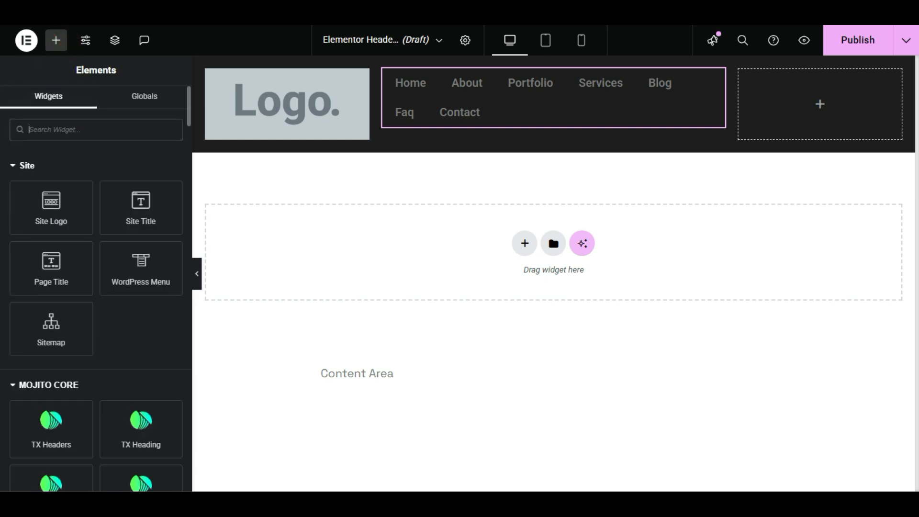
text(bu)
drag(75, 175, 813, 115)
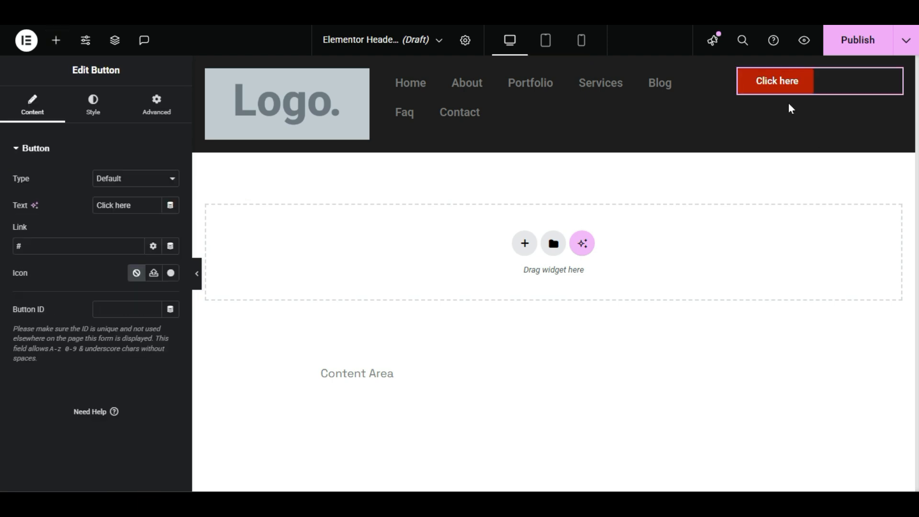
- Centre the button in its column with Align Items and Justify Content set to center, and preview the header at full width
click(554, 63)
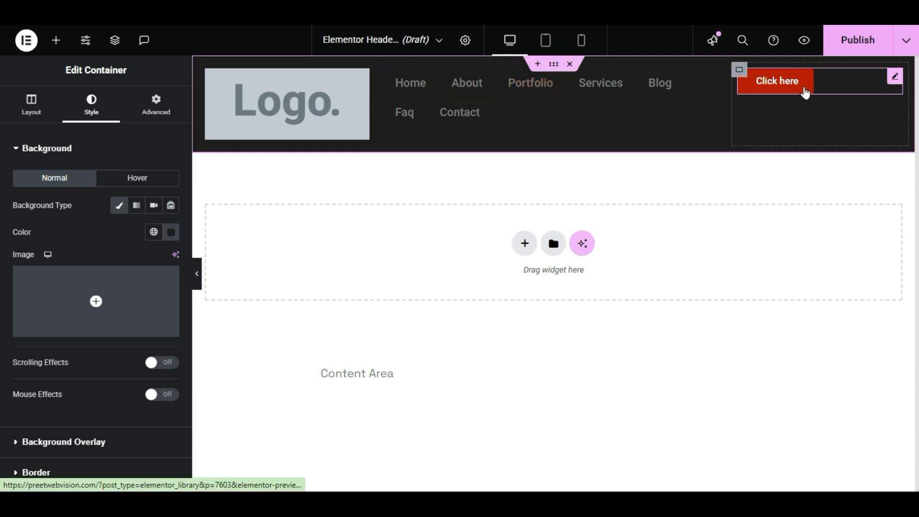
click(740, 69)
scroll(96, 287, down, 3)
click(136, 306)
click(54, 280)
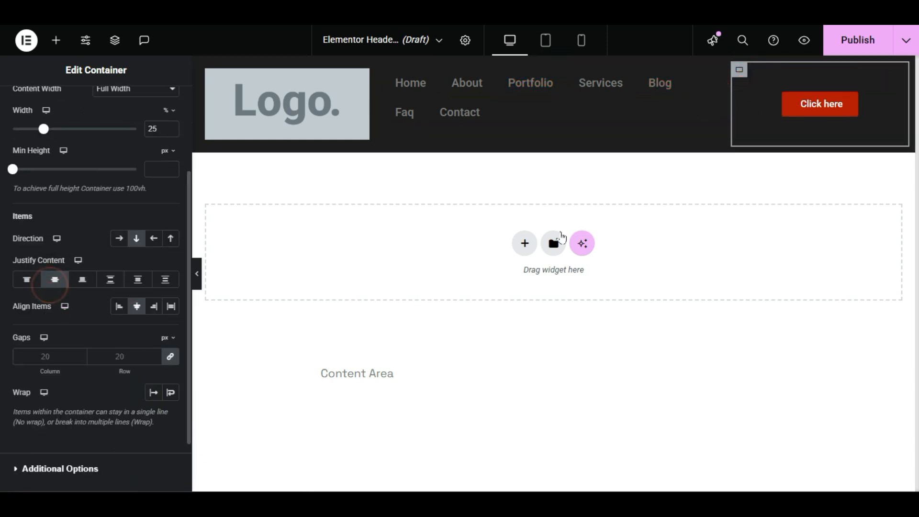
click(197, 274)
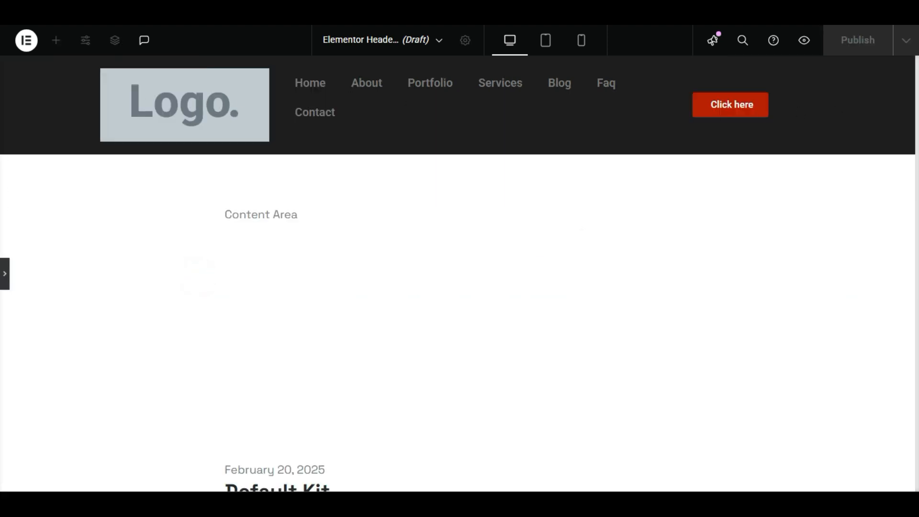
click(5, 274)
- Narrow the logo and button columns to give the menu column more room, and preview the header at full width
drag(374, 88, 334, 91)
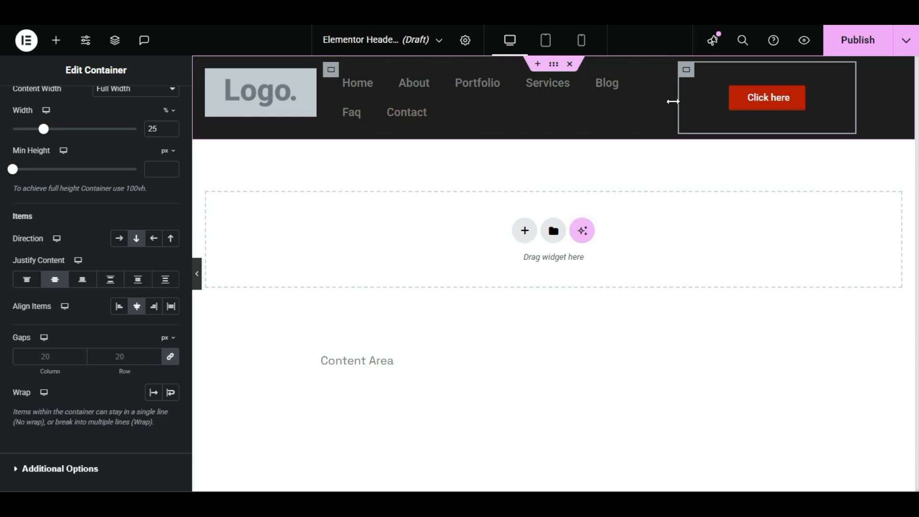
click(670, 103)
drag(678, 108, 740, 108)
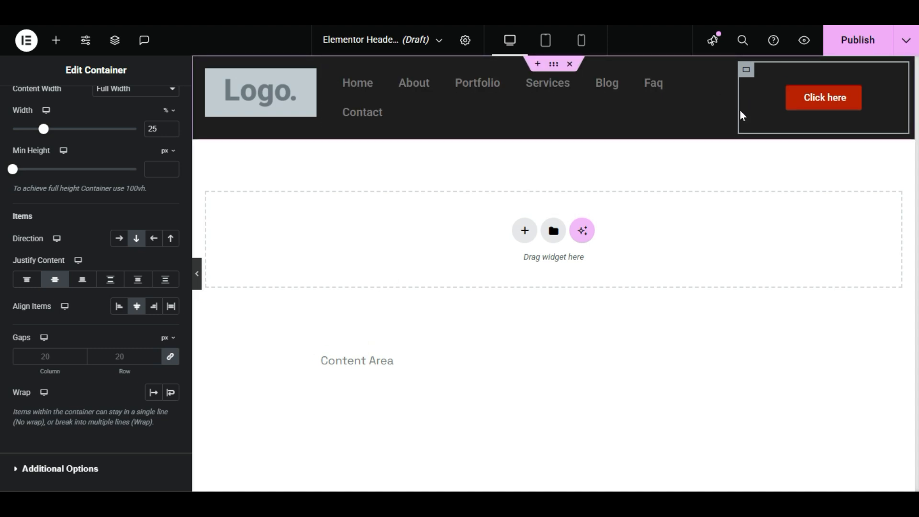
click(199, 277)
click(200, 277)
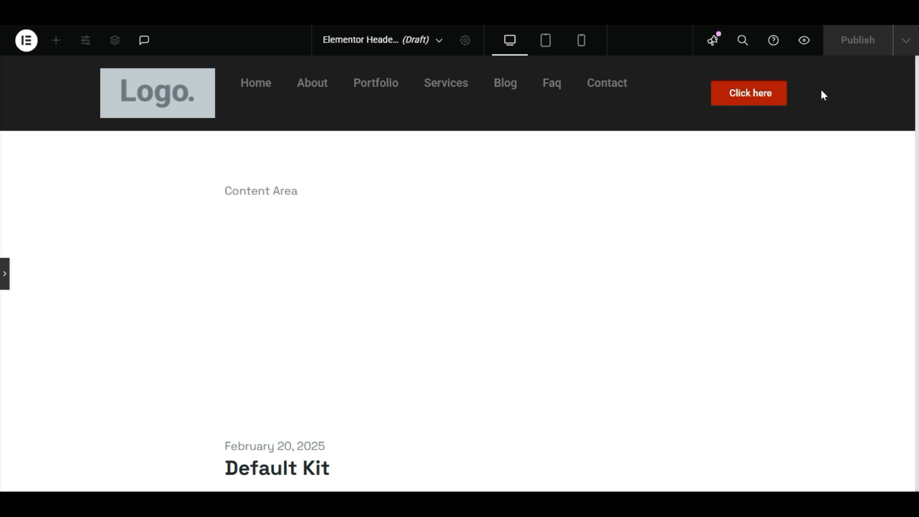
click(4, 286)
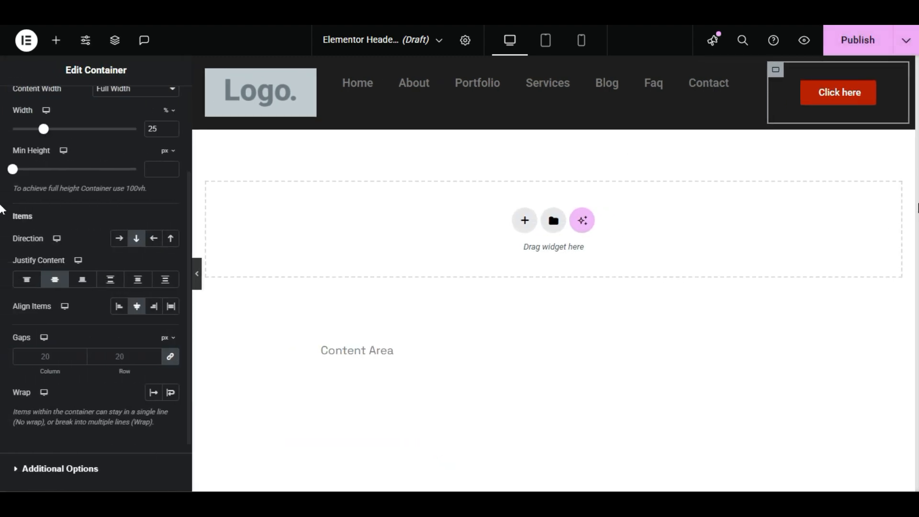
- Find the Off-Canvas widget by searching "off" and place it below the button in the header's third column
scroll(9, 208, up, 3)
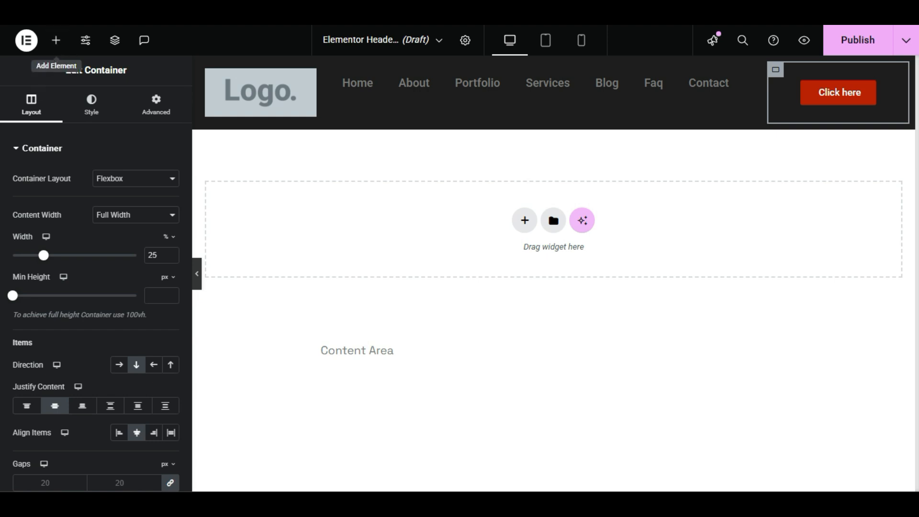
click(56, 40)
click(78, 132)
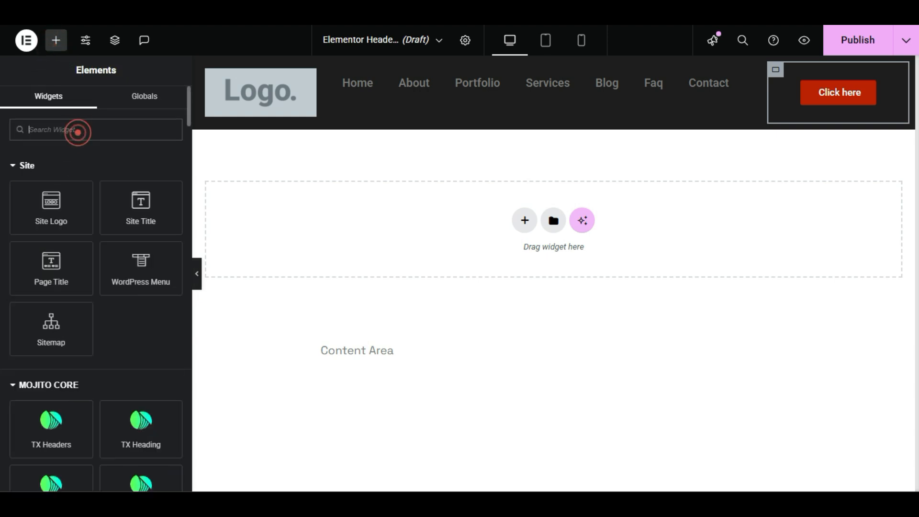
text(off)
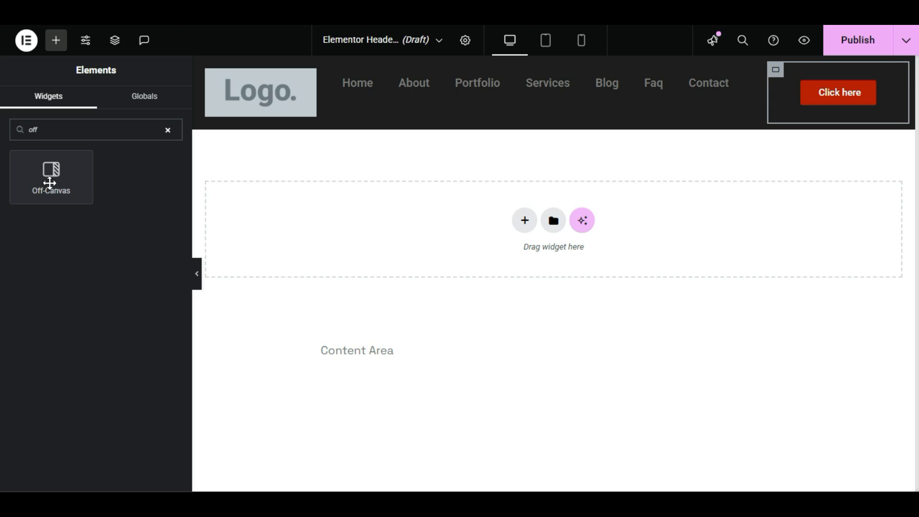
click(53, 179)
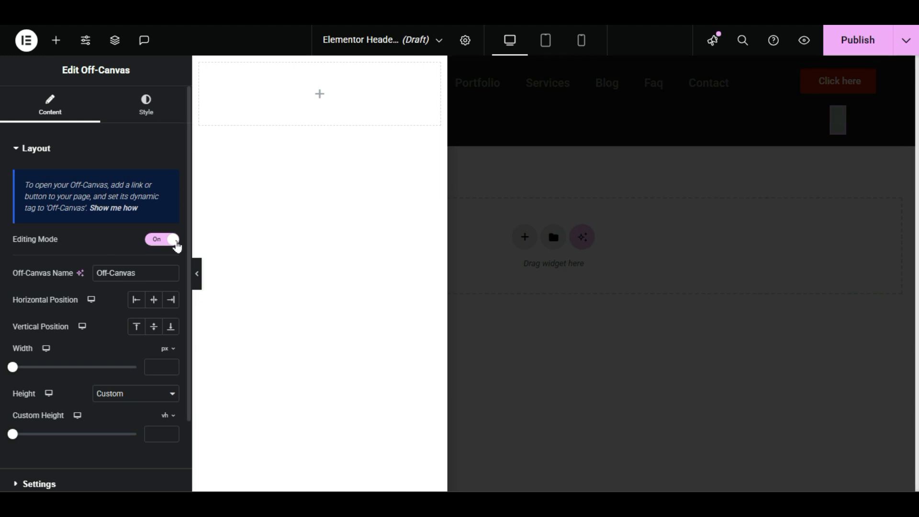
- Preview the open off-canvas panel with the header at full width
click(536, 291)
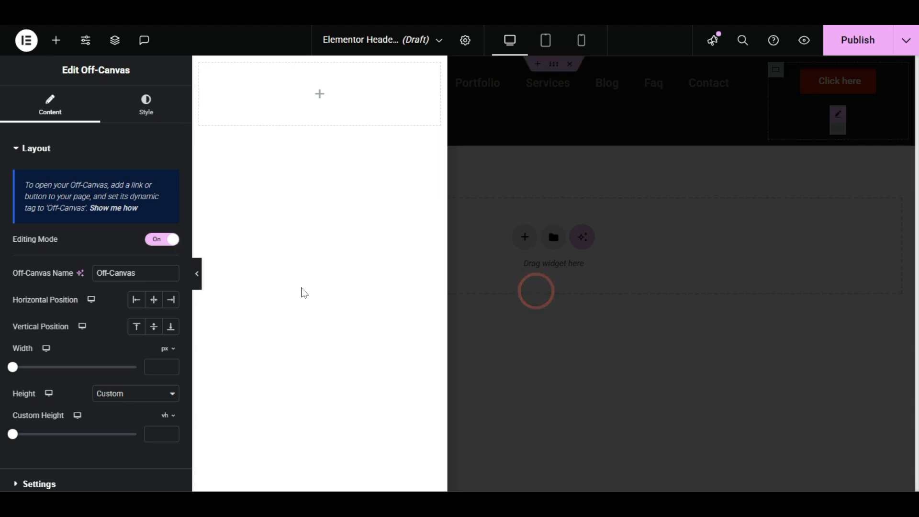
click(197, 273)
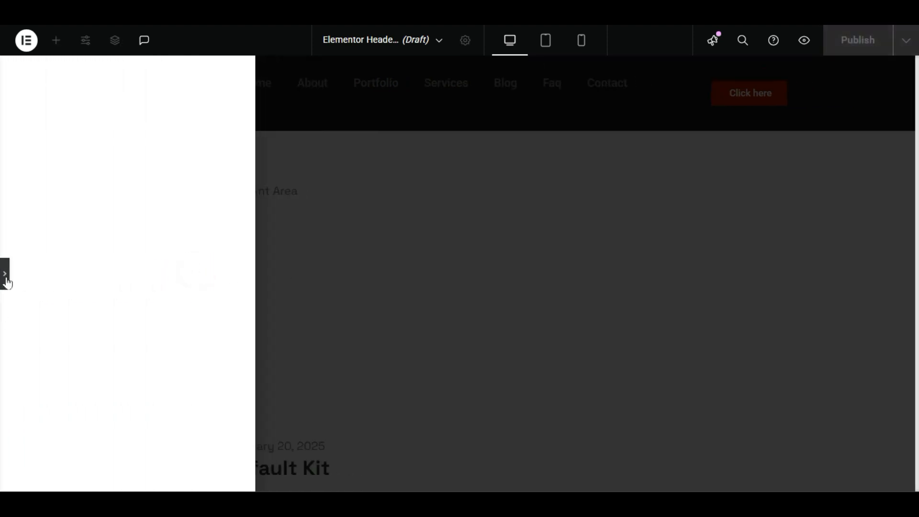
click(6, 279)
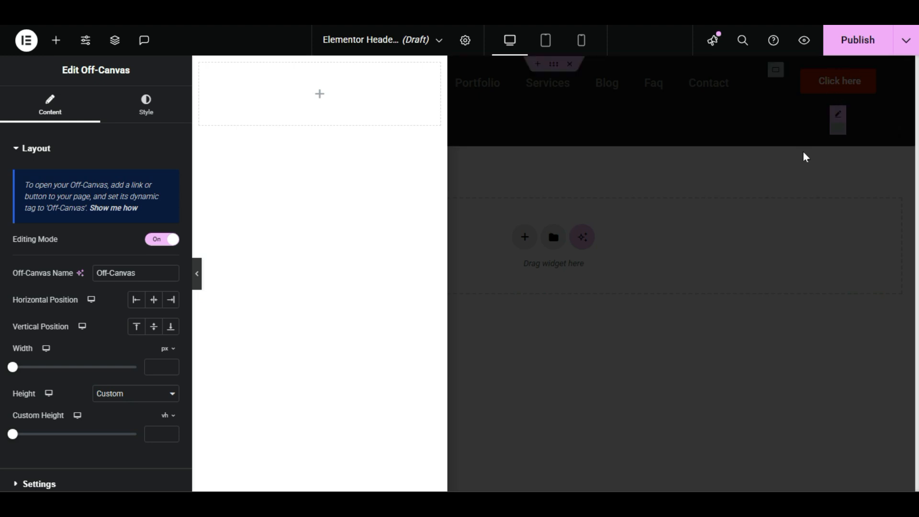
- Turn off the off-canvas Editing Mode and delete the "Click here" button from the header's third column
click(174, 246)
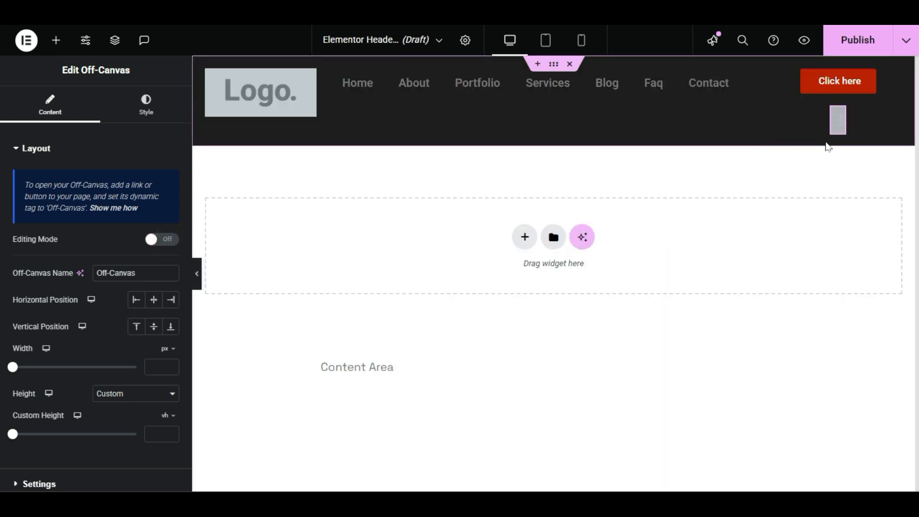
right_click(837, 79)
click(793, 371)
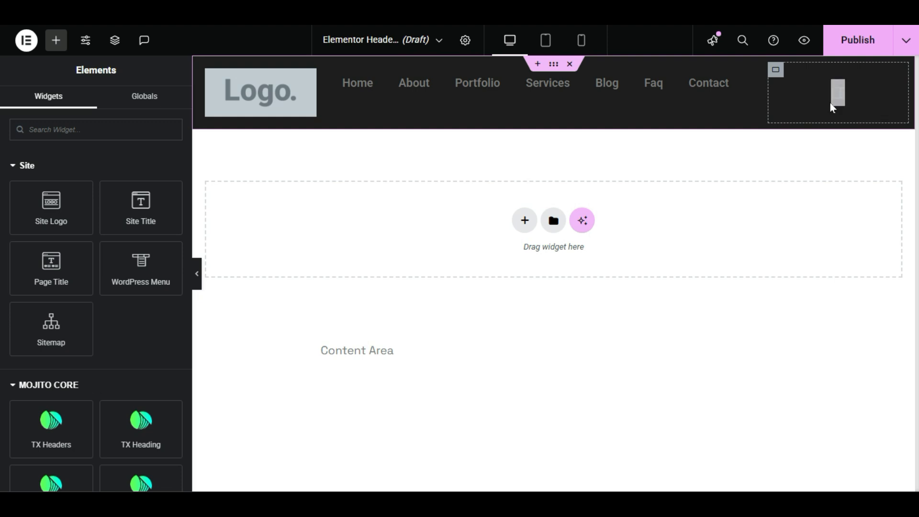
- Select the off-canvas widget, turn on Editing Mode, and set its Horizontal Position to right after trying center
click(838, 89)
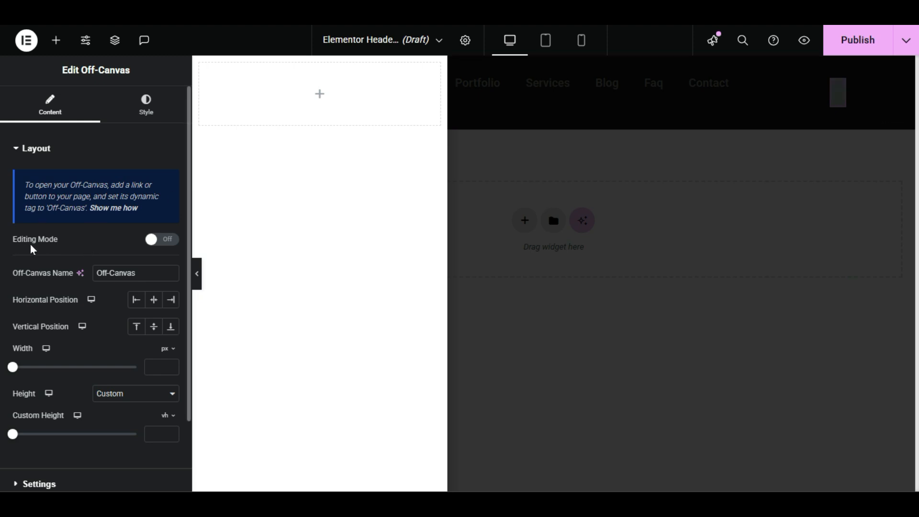
click(162, 241)
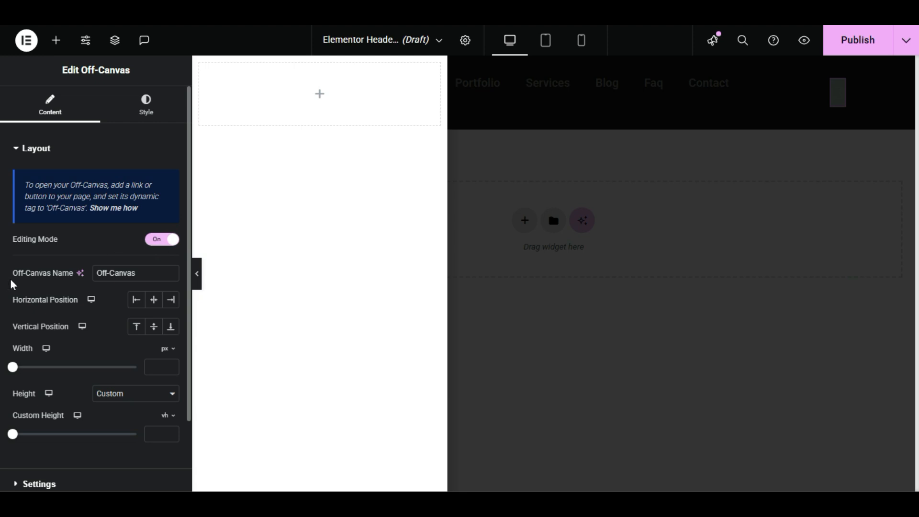
triple_click(139, 273)
click(152, 301)
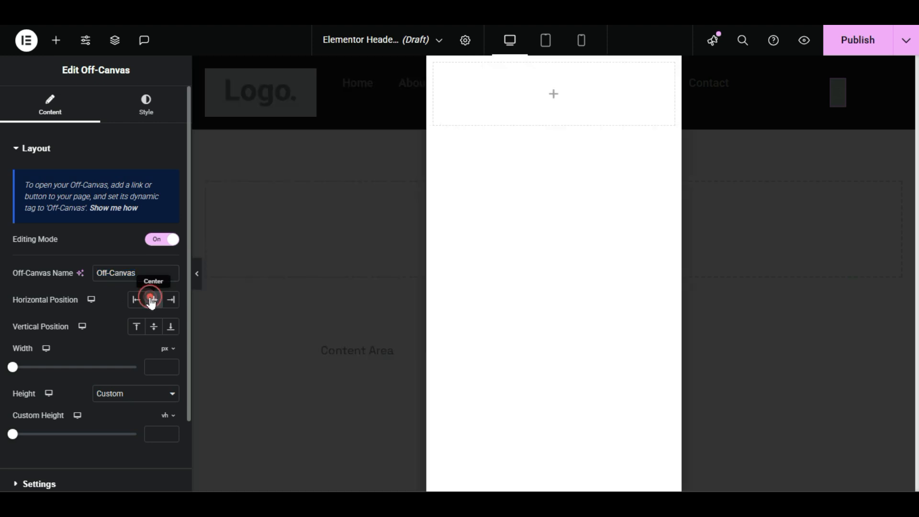
click(170, 302)
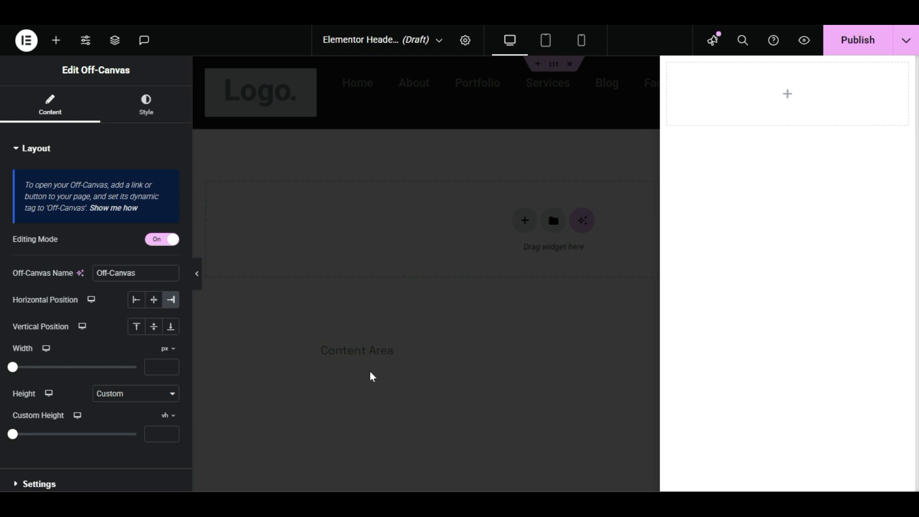
- Try the middle and bottom vertical positions for the off-canvas panel, and set its Vertical Position to top
click(156, 327)
click(170, 329)
click(138, 328)
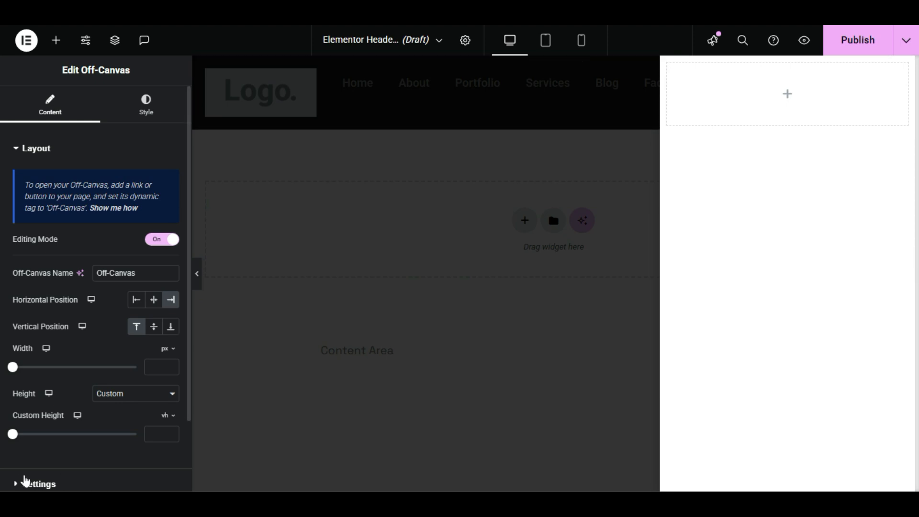
- Try changing the off-canvas panel's width, and clear the value again
mouse_move(18, 370)
mouse_down()
mouse_move(88, 380)
mouse_move(138, 367)
mouse_move(13, 370)
mouse_move(138, 377)
mouse_move(11, 373)
mouse_up()
double_click(154, 366)
drag(156, 370, 129, 373)
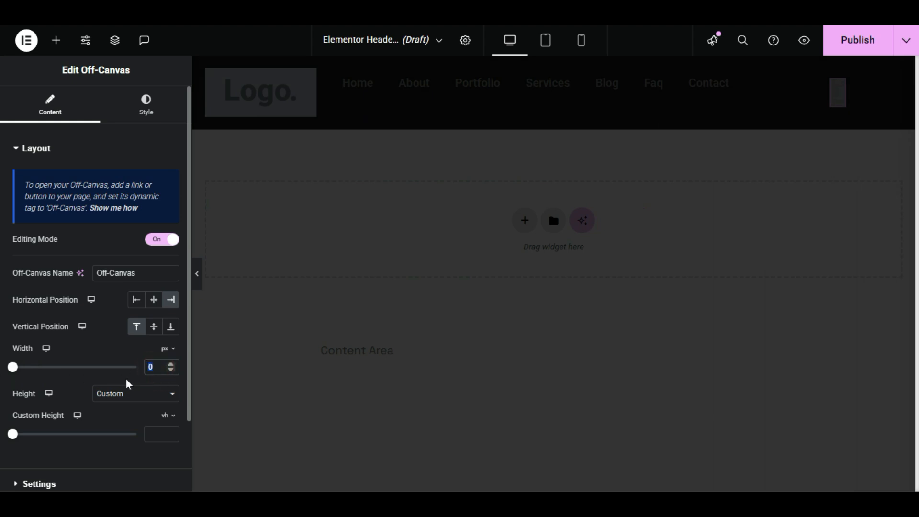
key(BackSpace)
click(126, 378)
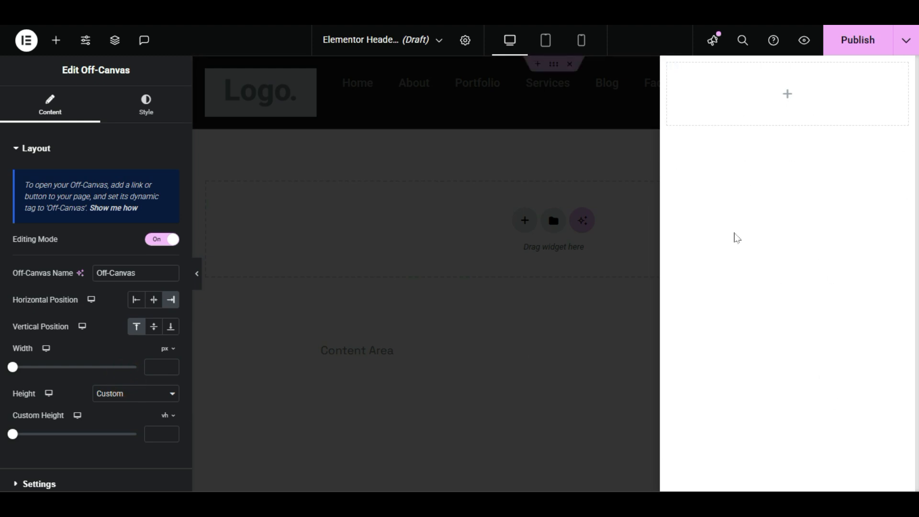
- Keep the off-canvas Height on Custom, try a Custom Height of 21 vh, and clear the value again
scroll(4, 398, down, 1)
click(126, 354)
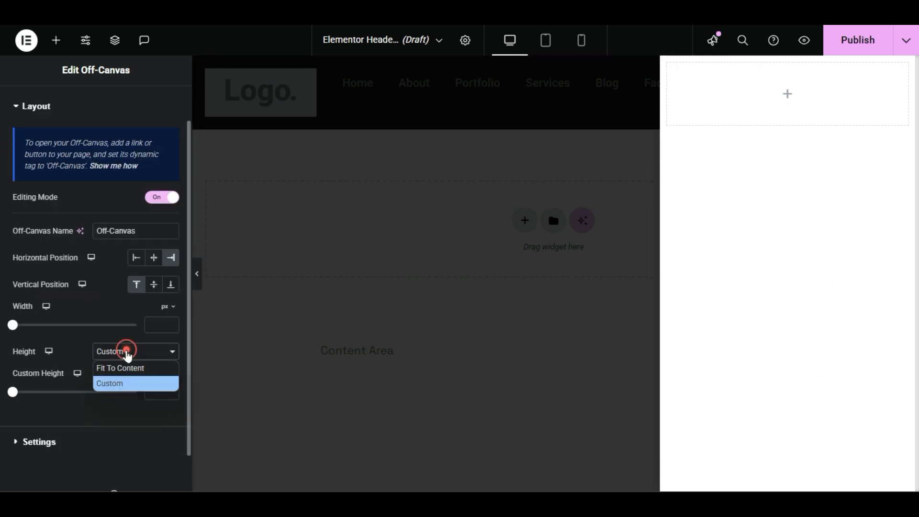
click(140, 358)
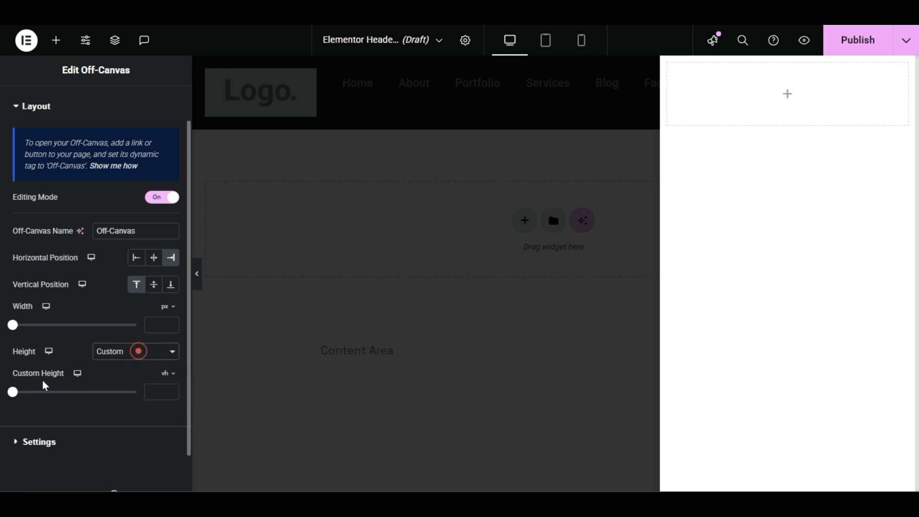
drag(12, 394, 37, 390)
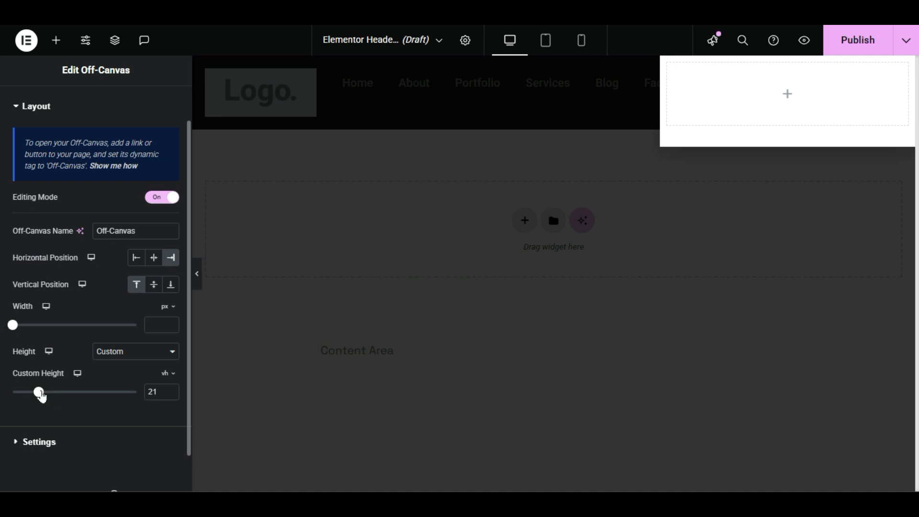
double_click(149, 392)
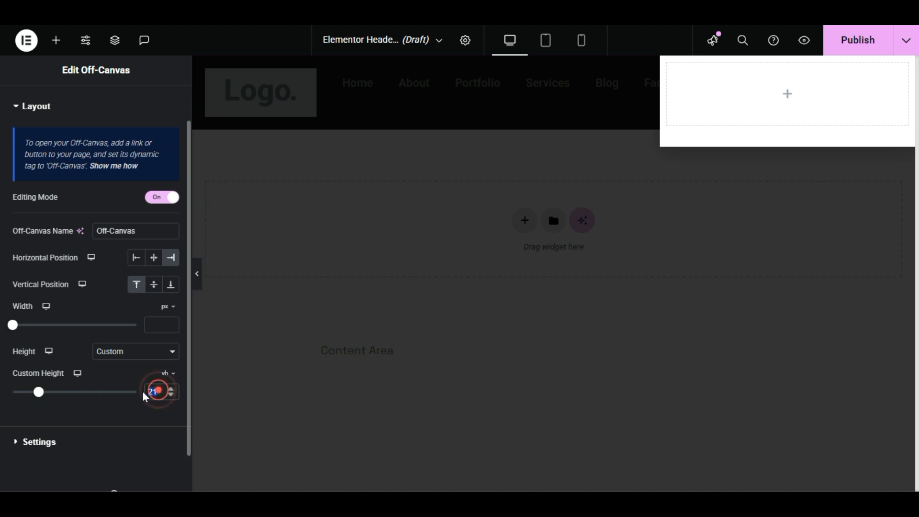
key(BackSpace)
click(132, 420)
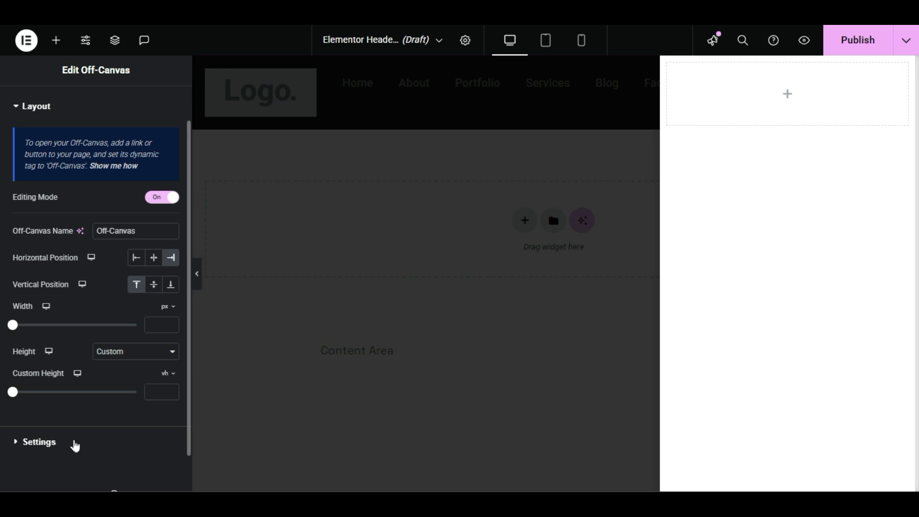
- Open the off-canvas animation and interaction settings, and preview the panel at full width
click(36, 448)
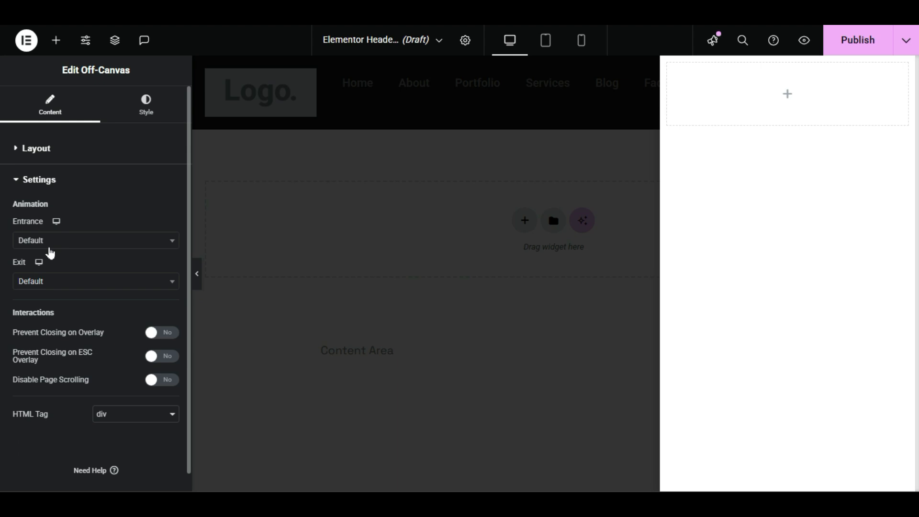
click(361, 231)
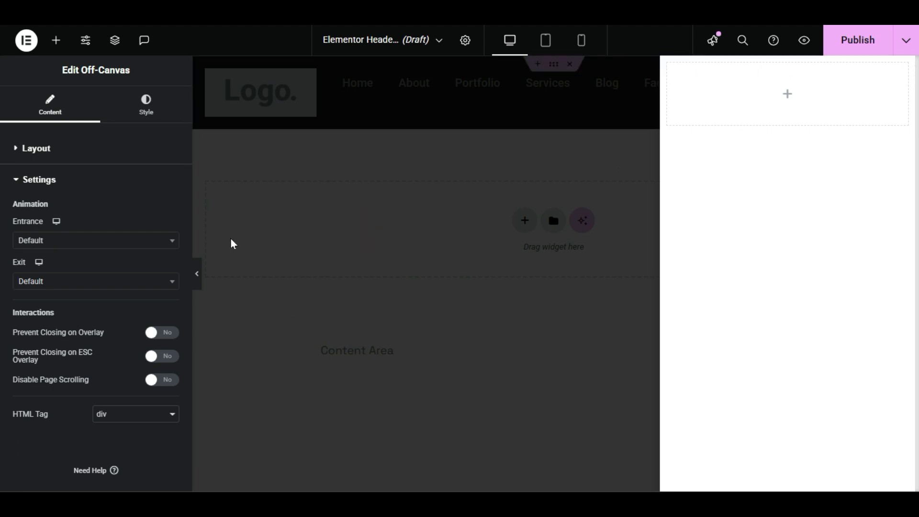
click(196, 274)
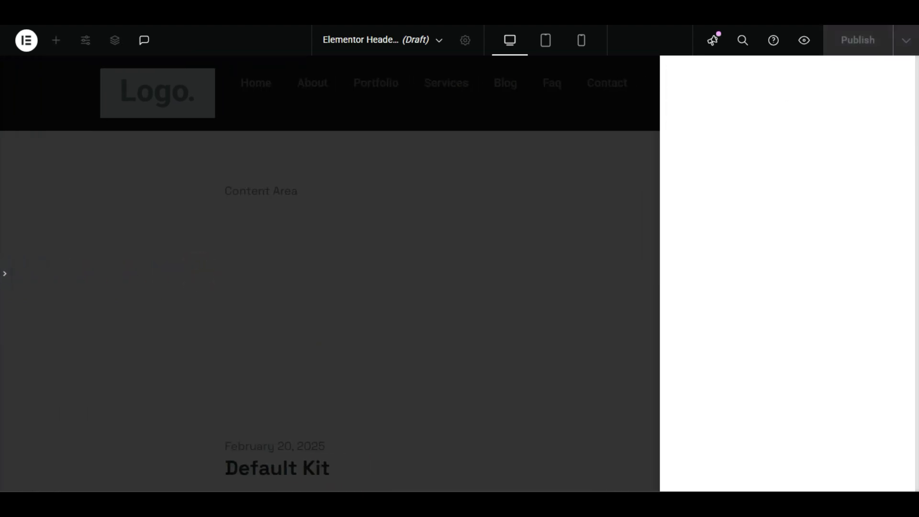
click(5, 273)
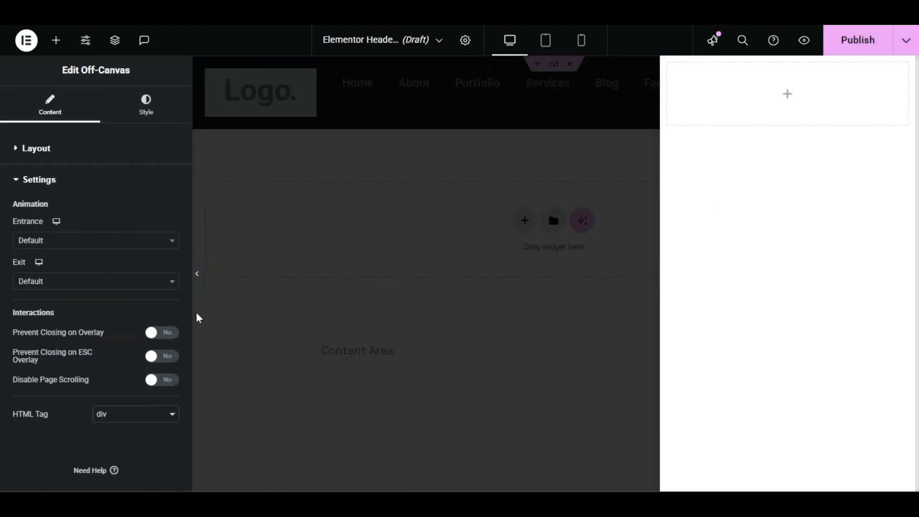
- Try the Fade In entrance animation for the off-canvas panel, and set it to Fade In Down
click(86, 244)
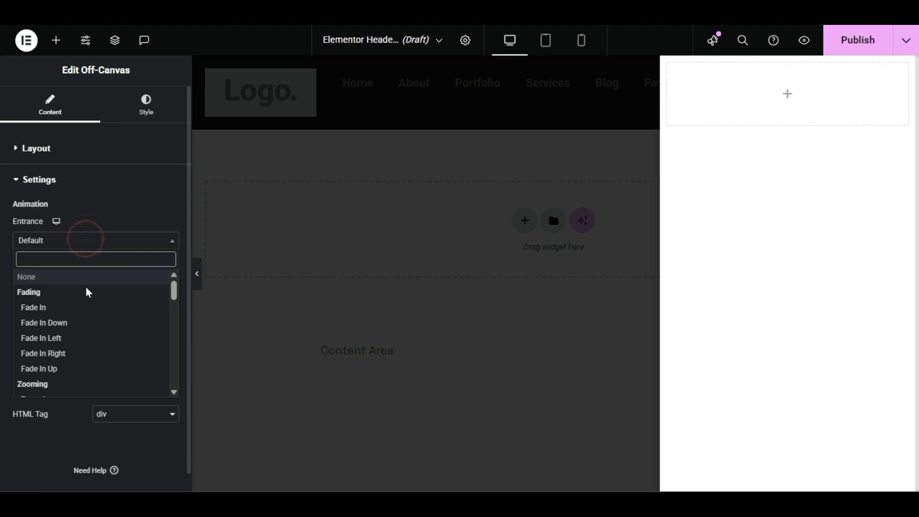
click(87, 306)
click(102, 243)
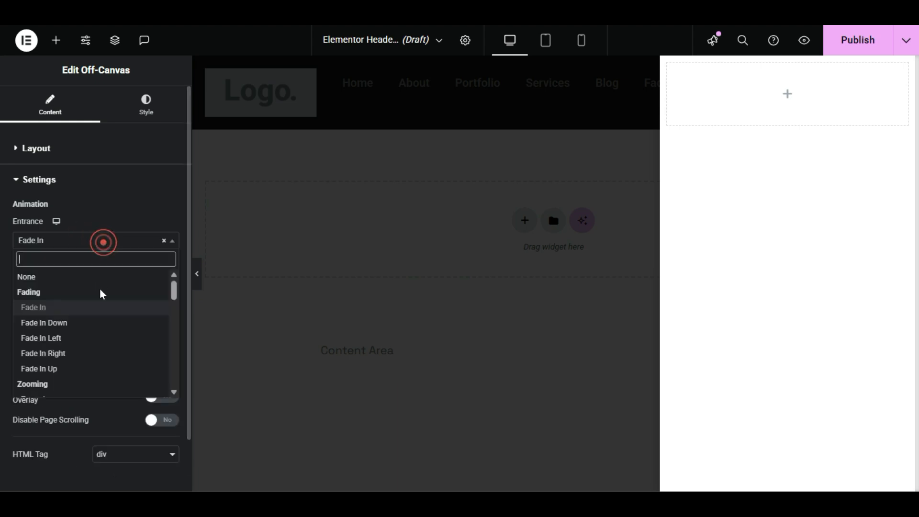
click(95, 323)
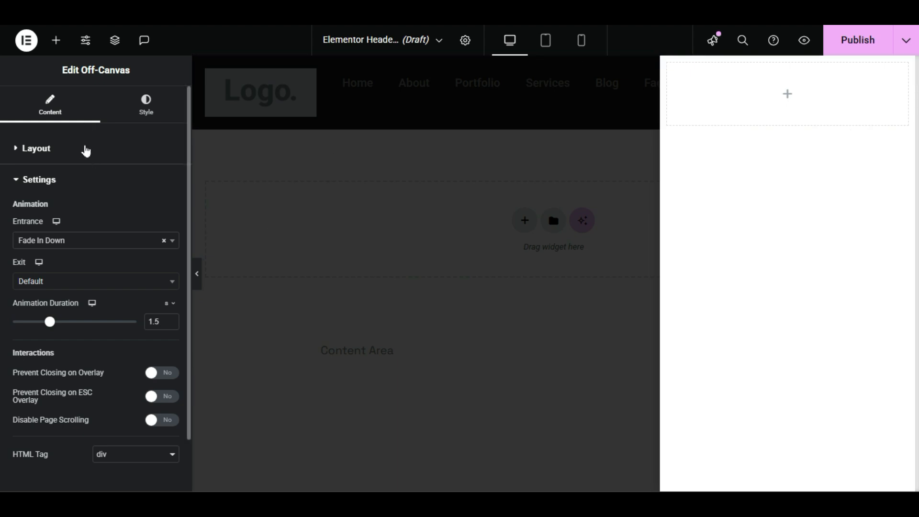
- Toggle Editing Mode on and off repeatedly to preview the off-canvas panel's entrance animation, leaving it off
click(85, 149)
click(160, 239)
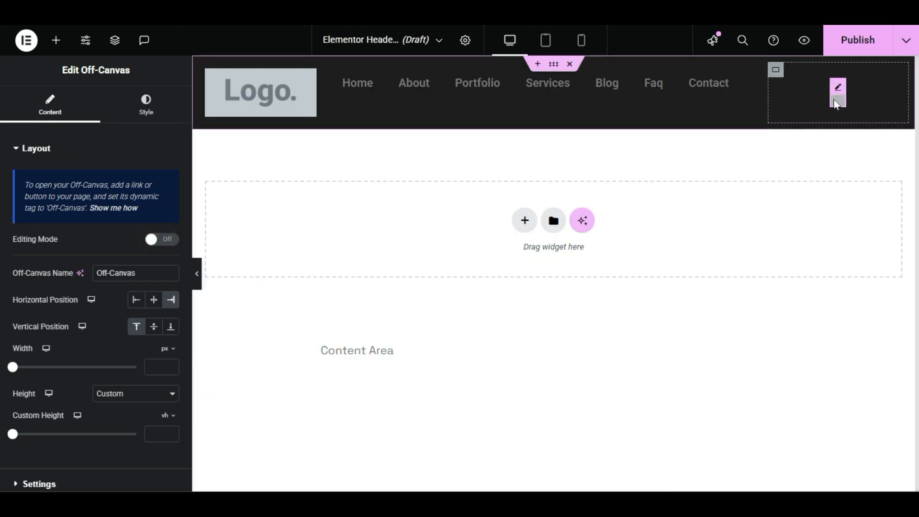
click(152, 240)
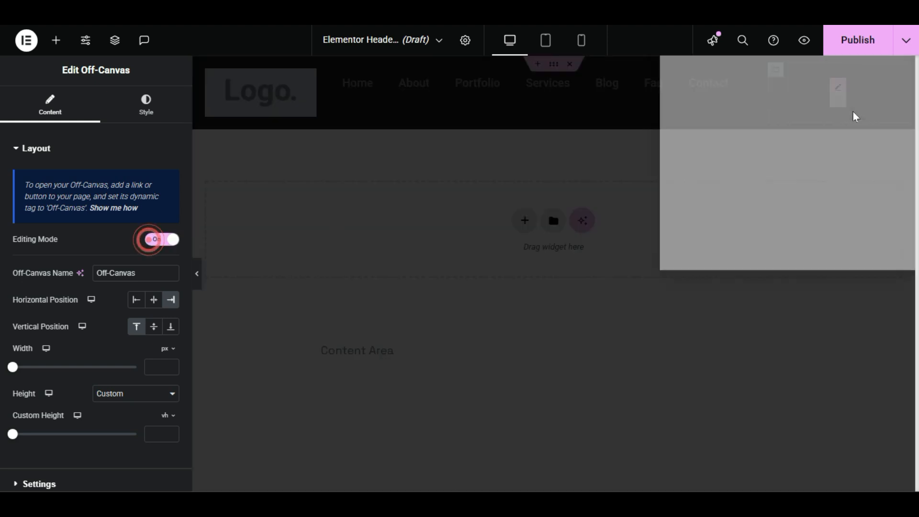
click(173, 239)
click(175, 241)
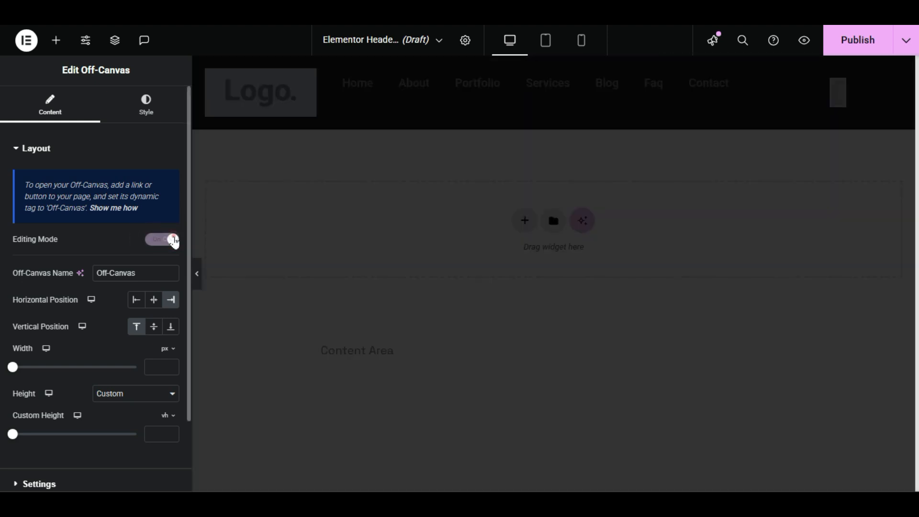
click(174, 240)
click(173, 241)
click(173, 241)
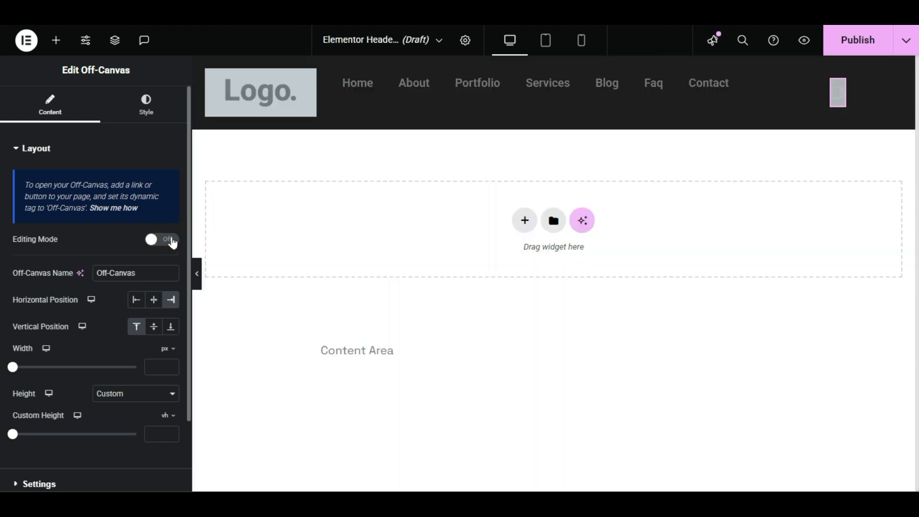
- Set the off-canvas panel's Entrance animation to Fade In Right
scroll(2, 341, down, 2)
click(36, 406)
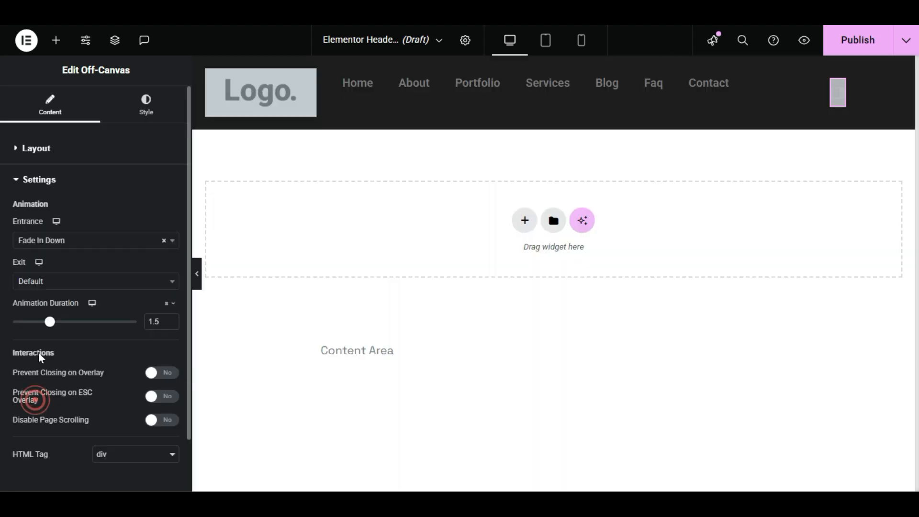
click(81, 242)
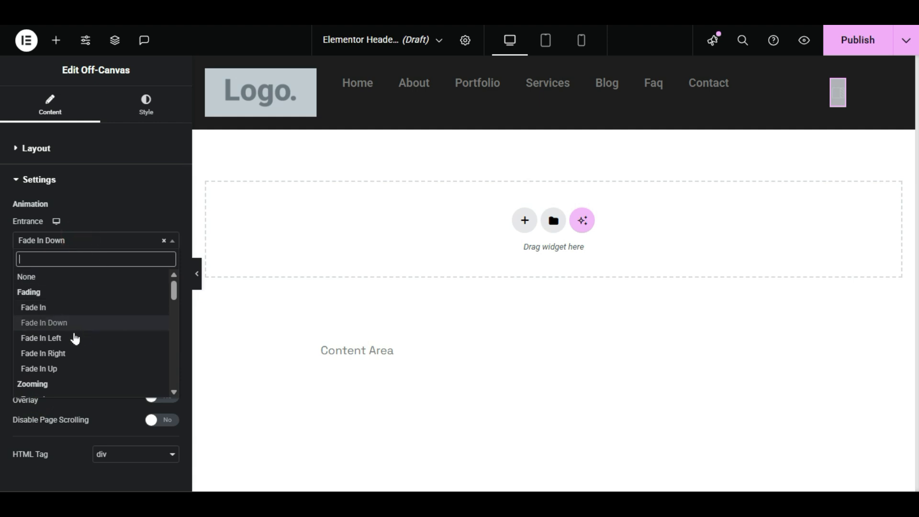
scroll(93, 350, down, 1)
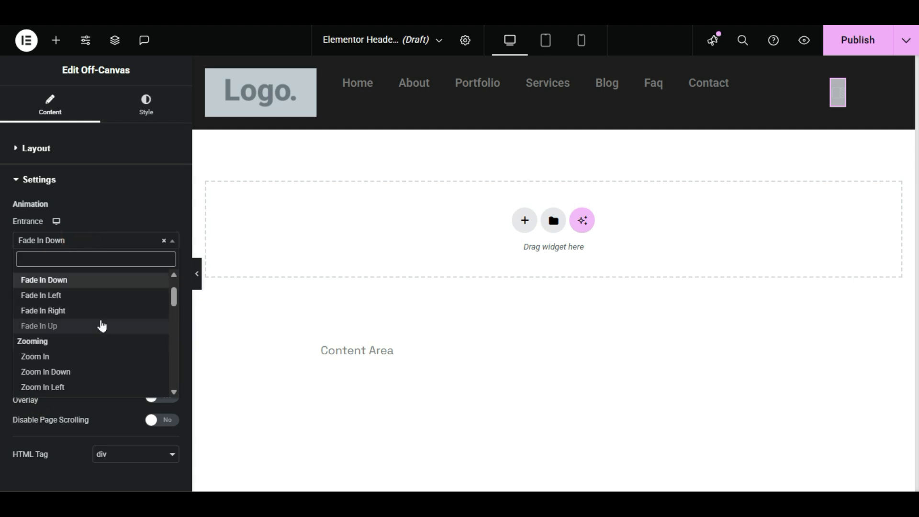
click(99, 311)
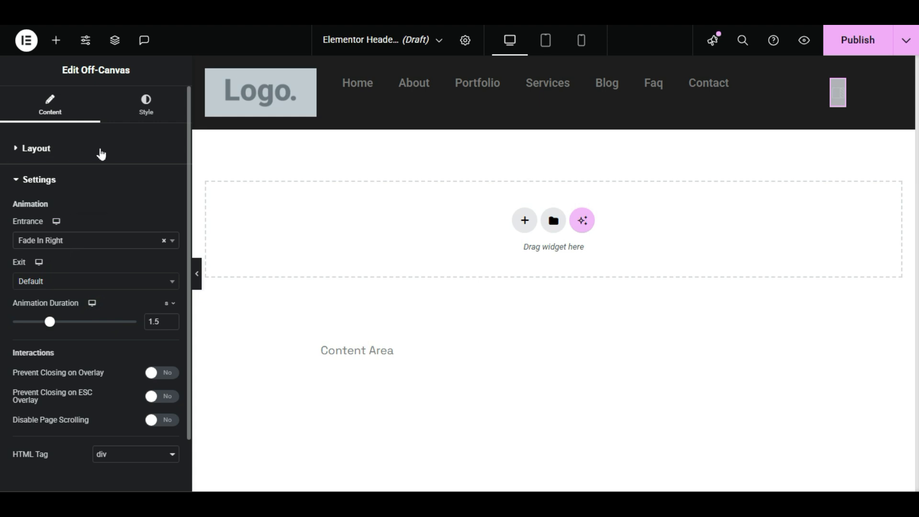
- Toggle Editing Mode on and off repeatedly to preview the panel's Fade In Right entrance, leaving it on
click(75, 150)
click(162, 245)
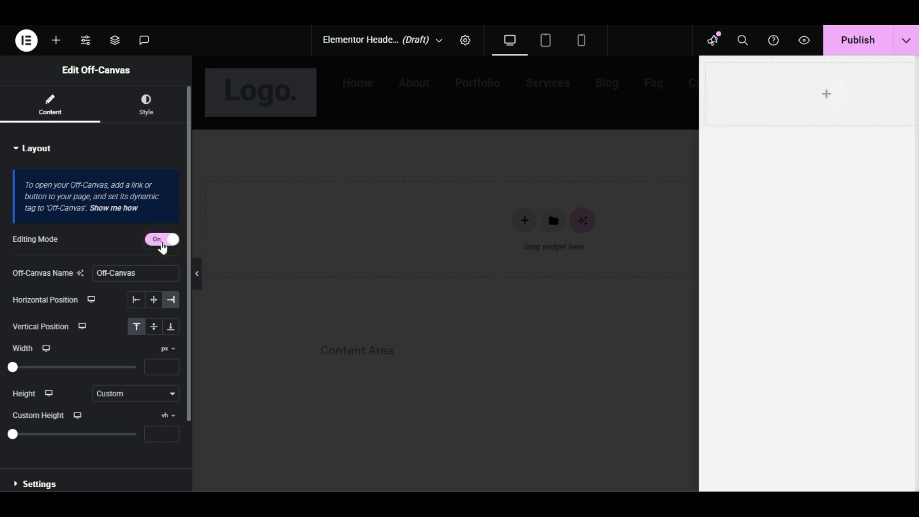
click(162, 245)
click(162, 245)
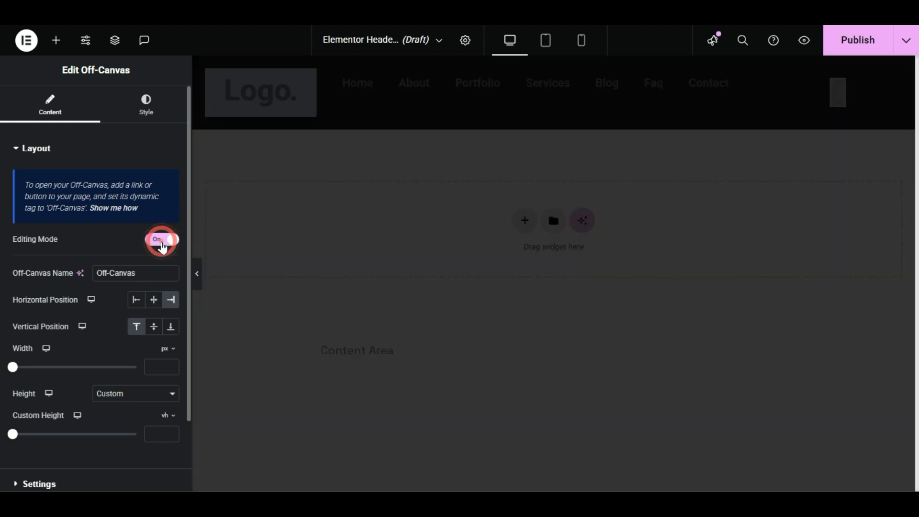
click(166, 245)
click(166, 246)
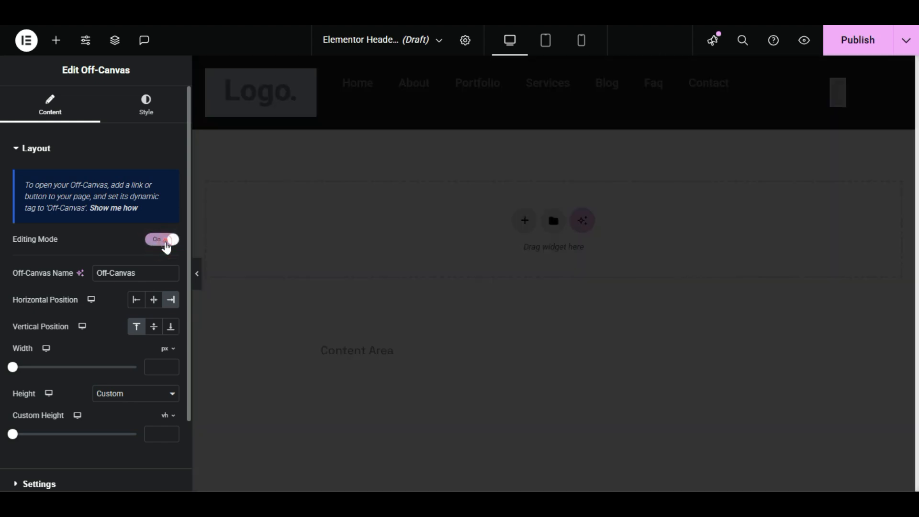
click(167, 245)
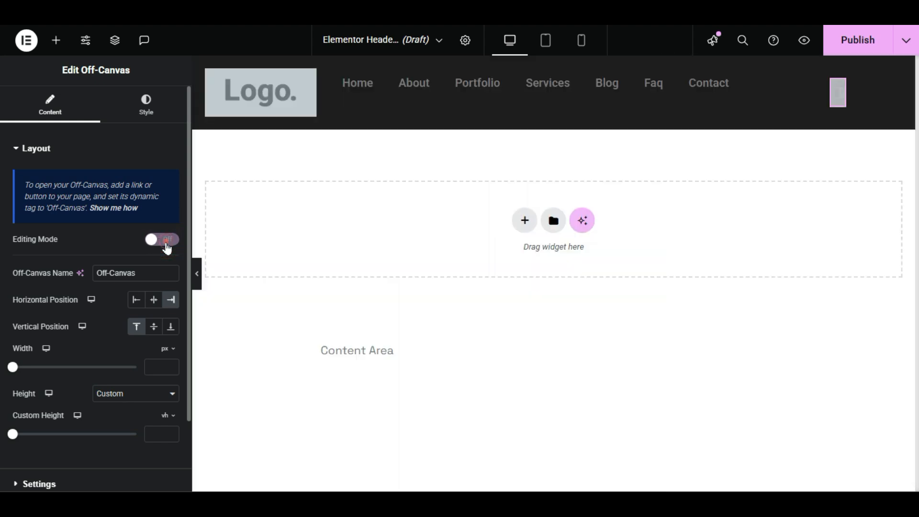
click(166, 245)
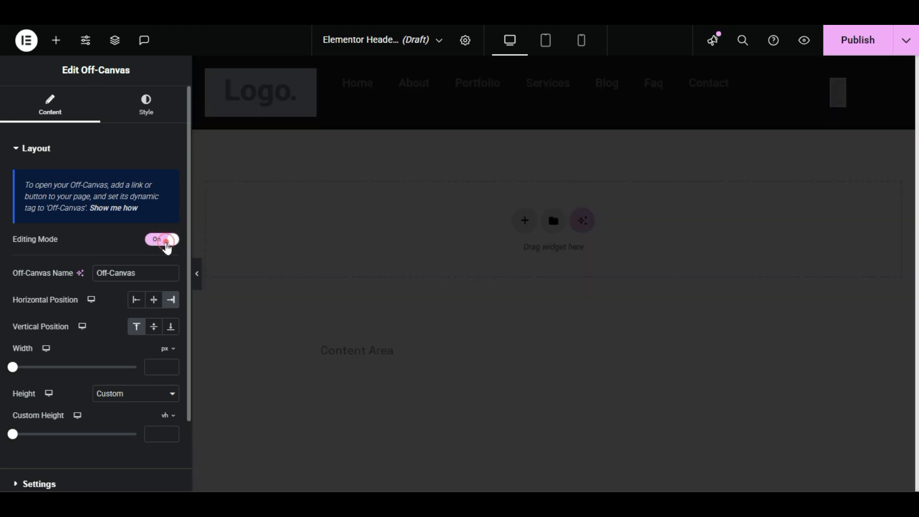
click(167, 245)
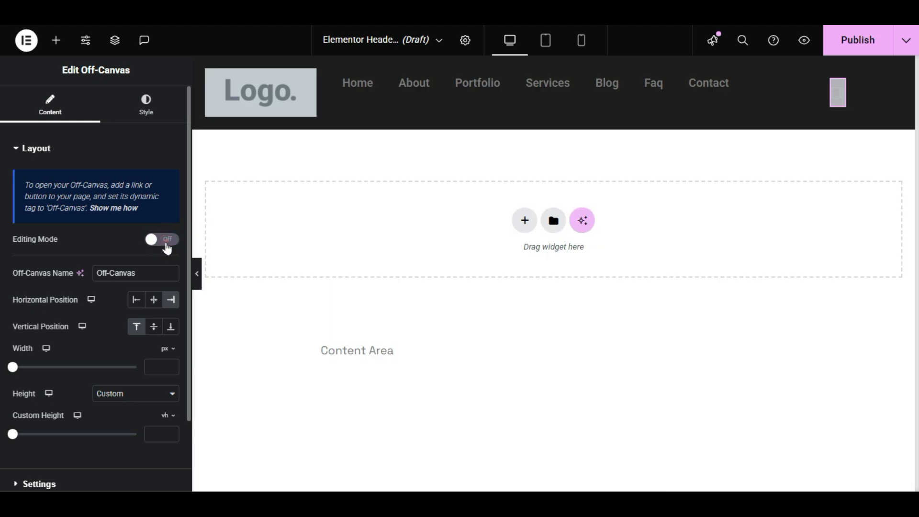
click(167, 246)
- Set the off-canvas panel's Exit animation to Fade Out Right
scroll(39, 393, down, 2)
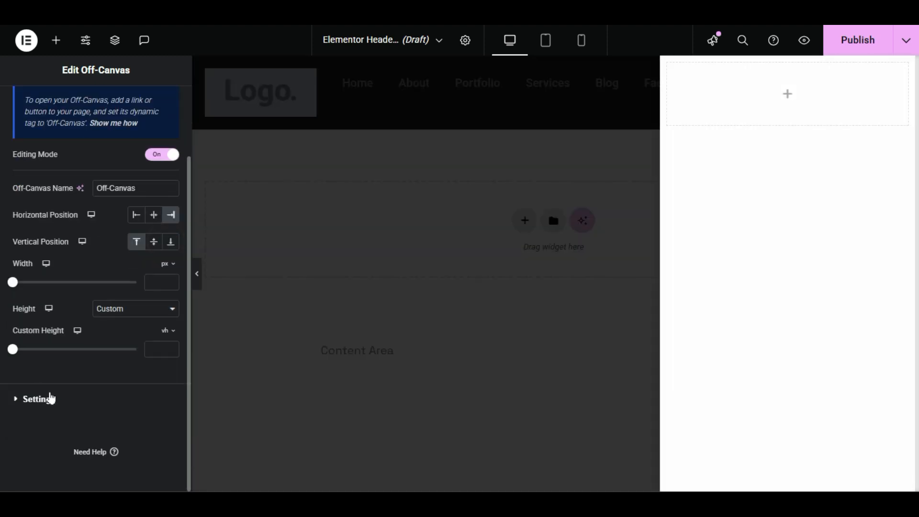
click(48, 399)
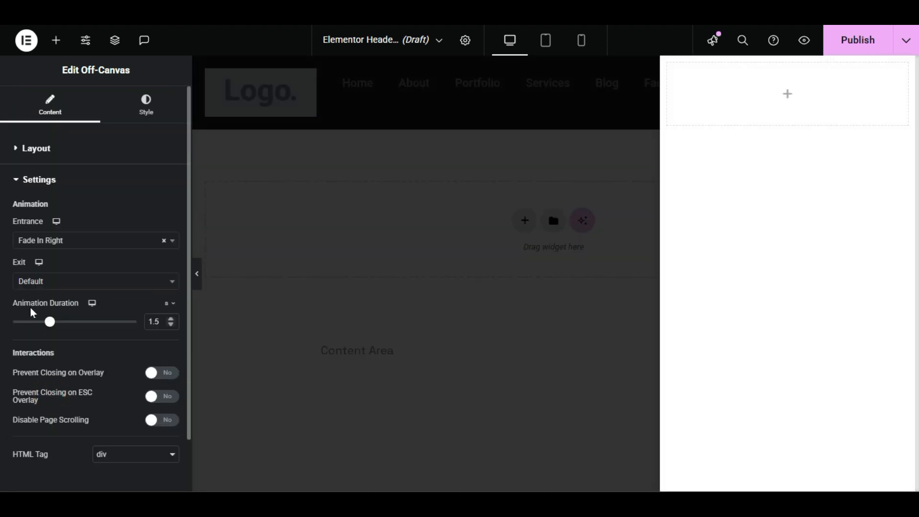
click(60, 286)
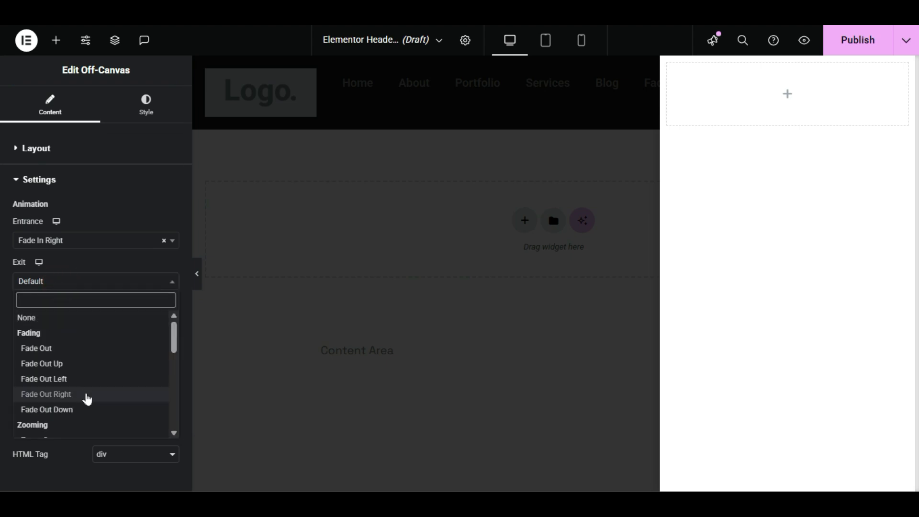
click(95, 401)
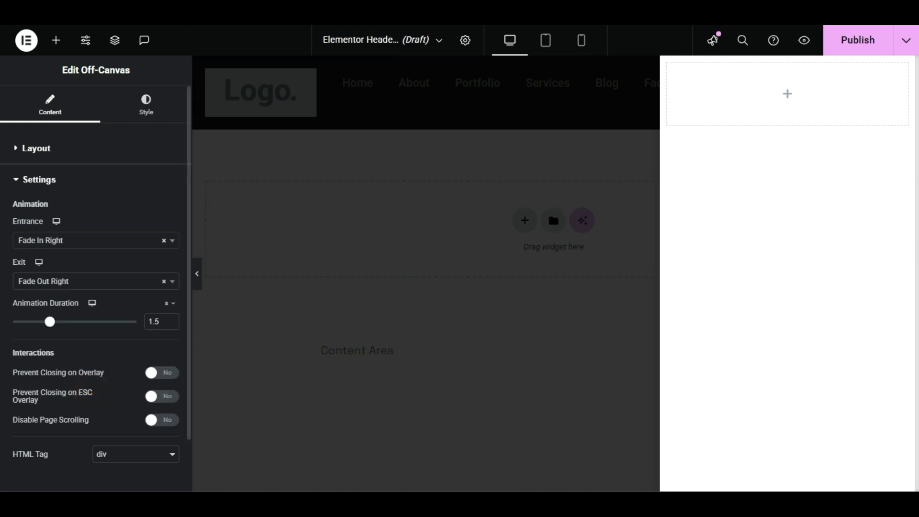
- Preview the Fade Out Right exit by switching Editing Mode off and on, leaving it on
click(50, 148)
click(161, 240)
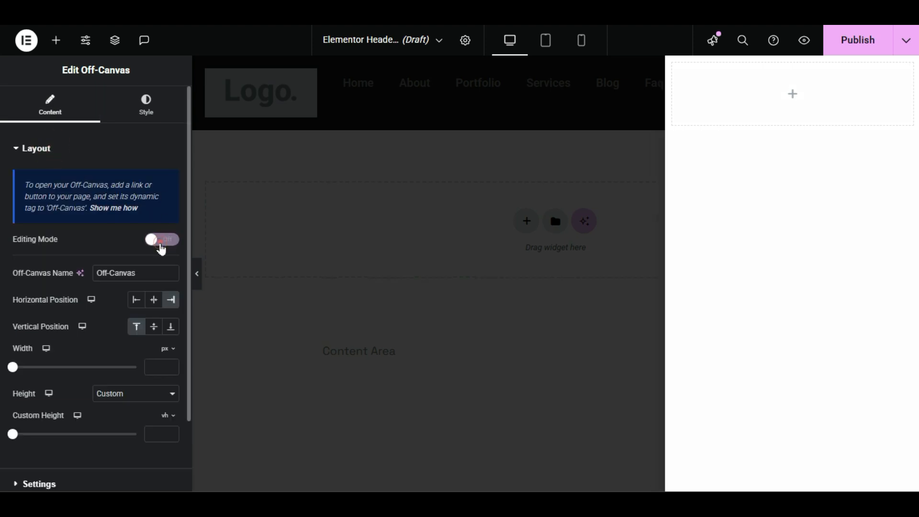
click(162, 244)
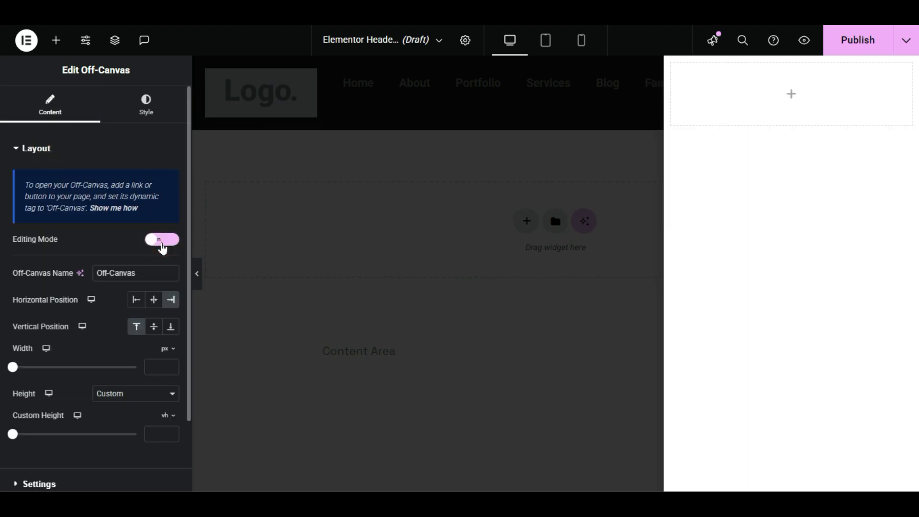
click(162, 245)
click(160, 242)
- Try an Animation Duration of 0 s for the off-canvas panel
scroll(52, 363, down, 2)
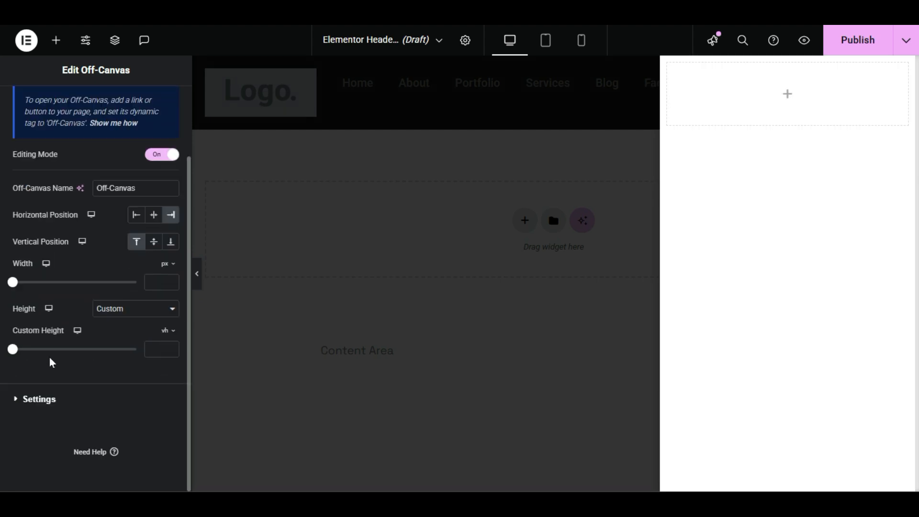
click(65, 407)
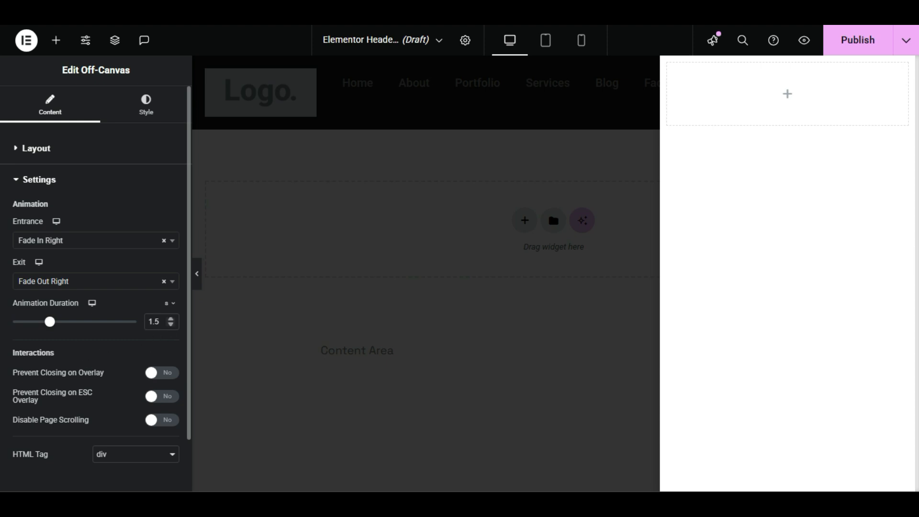
drag(155, 323, 168, 327)
text(0)
click(147, 338)
- Replay the off-canvas panel's animation with Editing Mode to check the changed Animation Duration
click(86, 147)
click(163, 244)
click(163, 240)
click(163, 240)
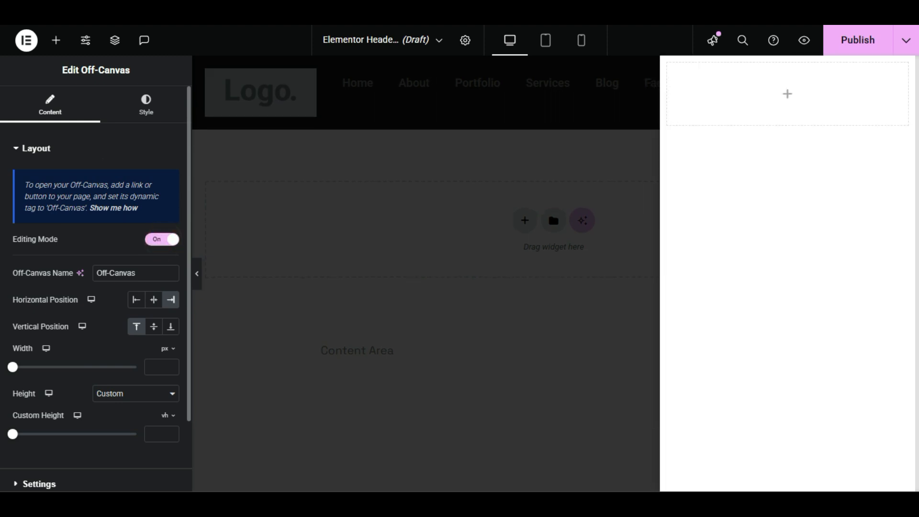
- Set the off-canvas panel's Animation Duration to 1 s
scroll(74, 414, down, 2)
click(72, 401)
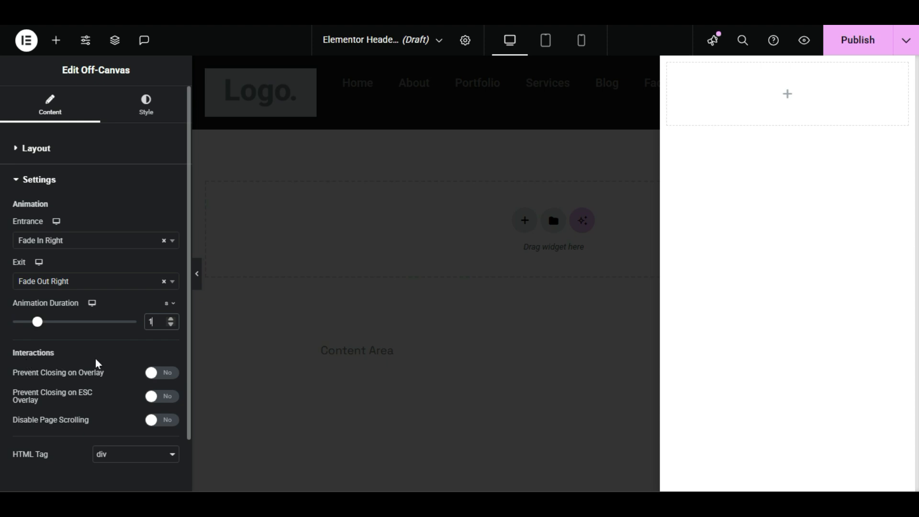
- Try Prevent Closing on Overlay and Prevent Closing on ESC Overlay, test outside the panel, and set both back to No
scroll(98, 363, down, 2)
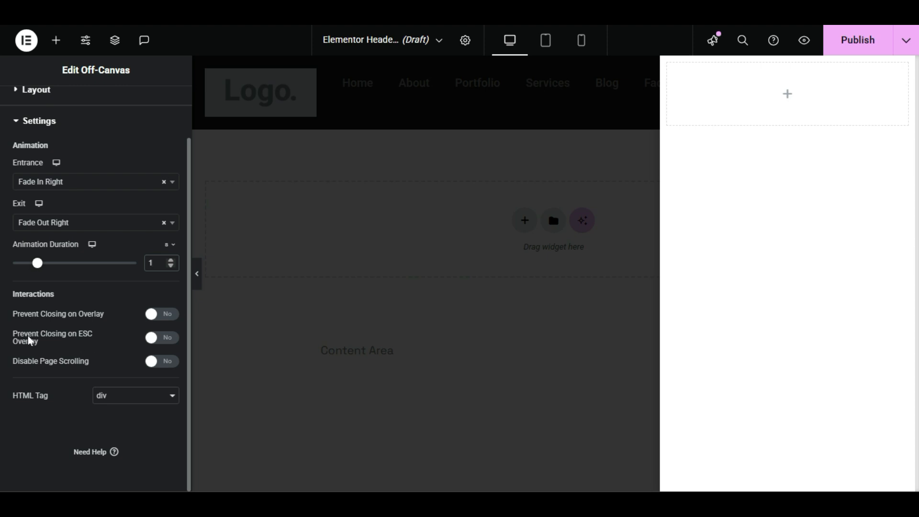
click(165, 340)
click(165, 316)
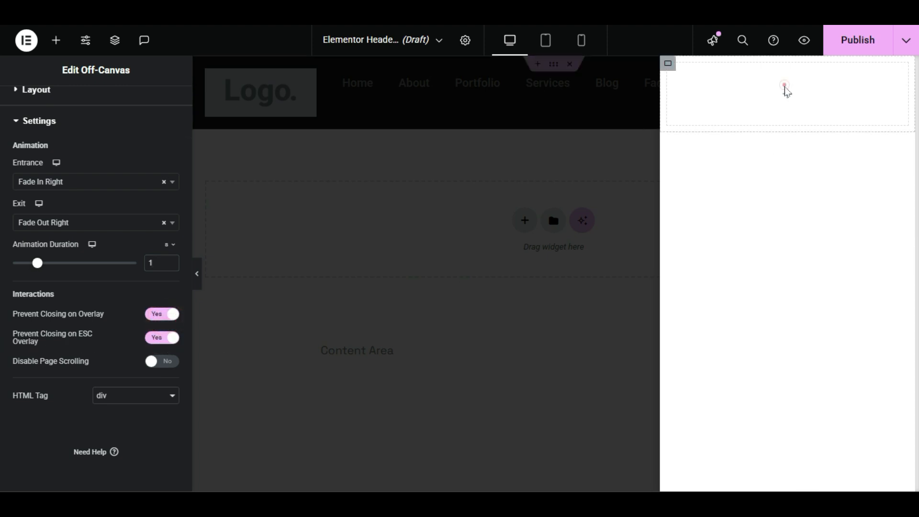
click(632, 146)
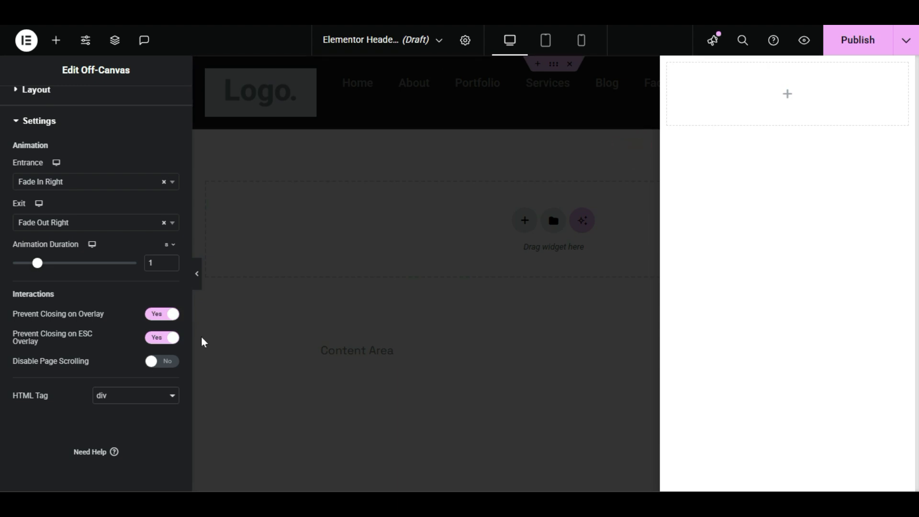
click(163, 314)
click(164, 338)
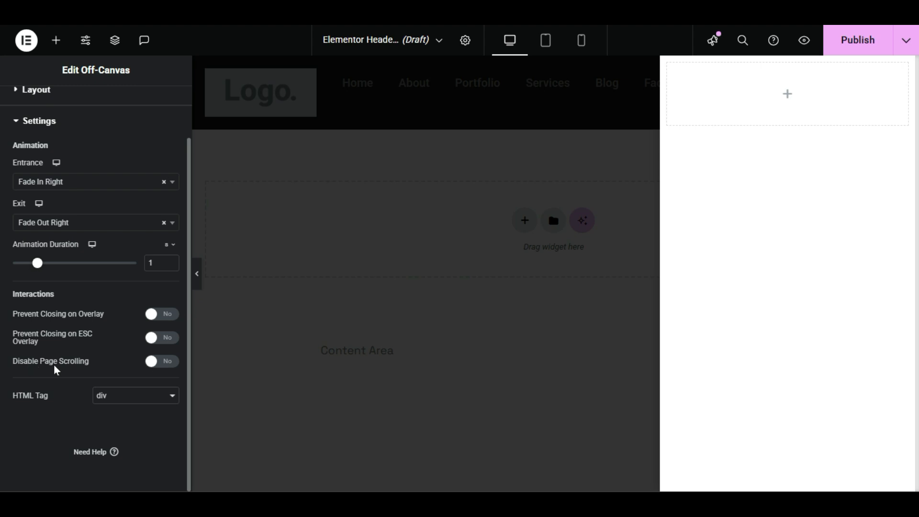
- Try the Disable Page Scrolling interaction, scroll the page behind the panel to test it, and set the option back to No
click(160, 363)
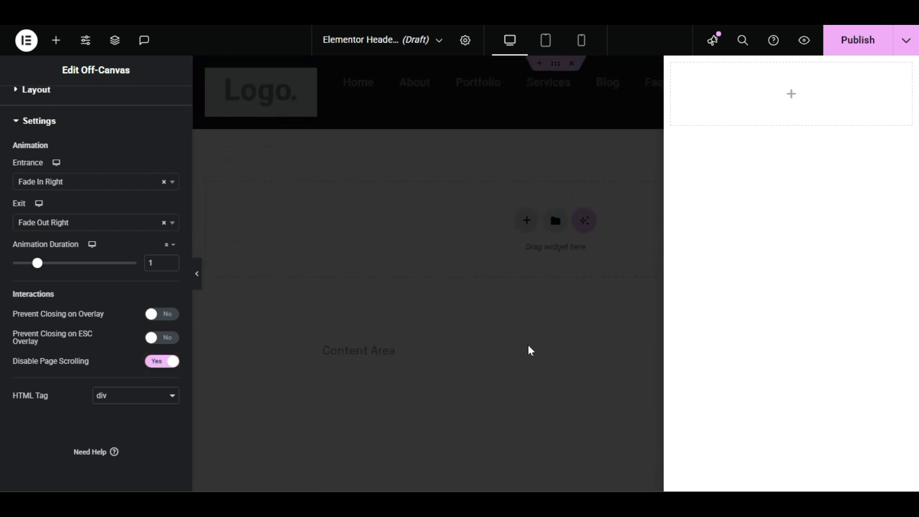
scroll(538, 343, down, 3)
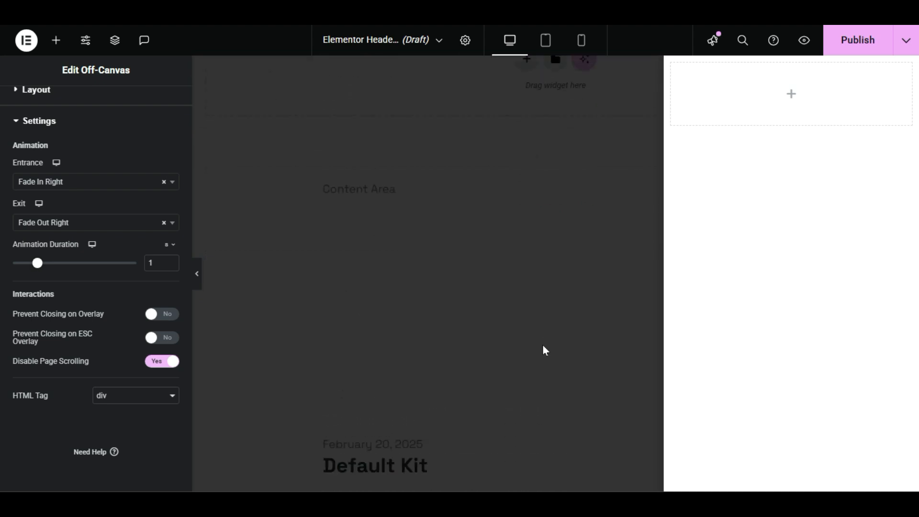
scroll(543, 349, up, 3)
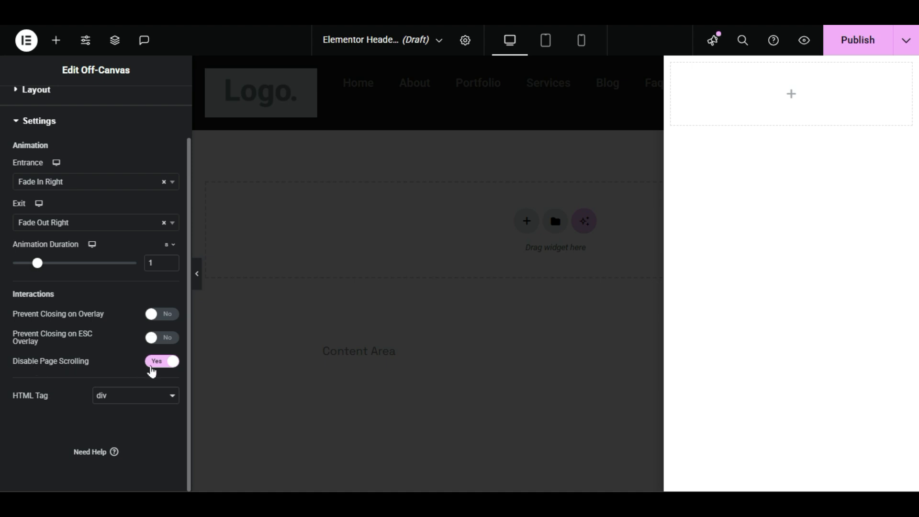
click(158, 364)
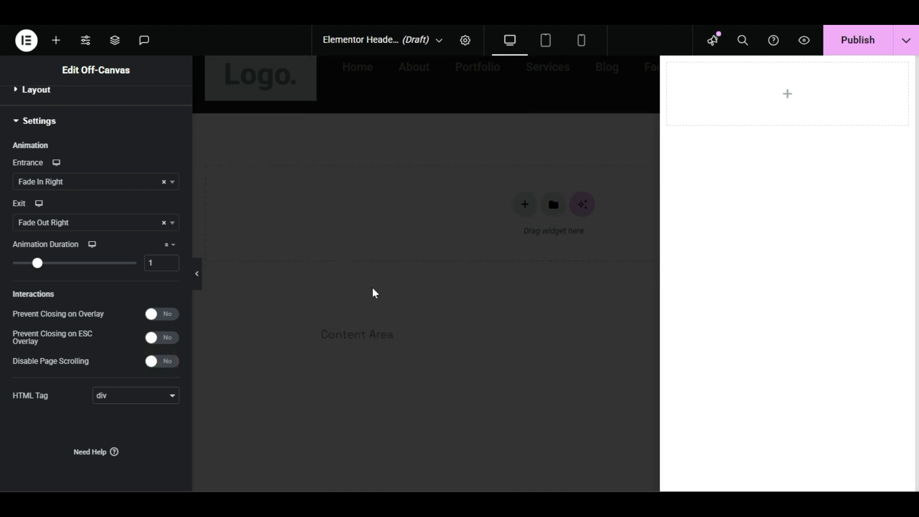
click(165, 362)
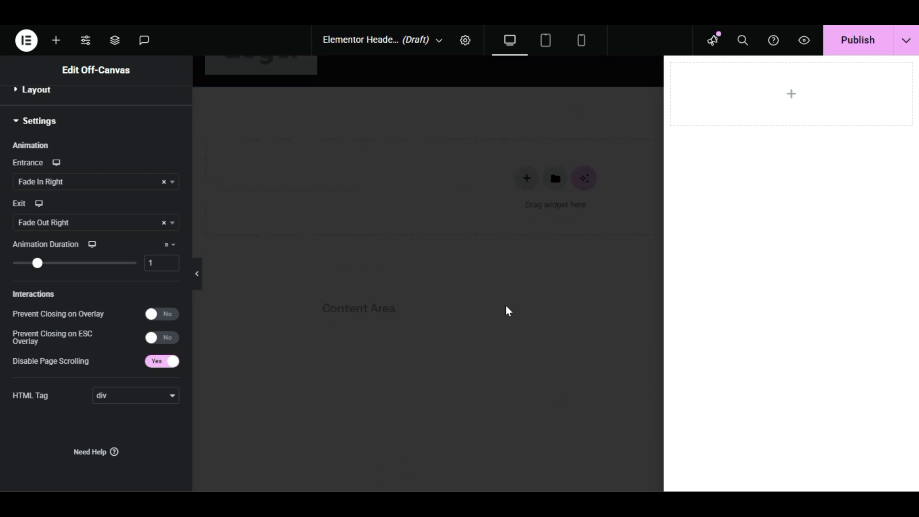
click(158, 367)
click(158, 367)
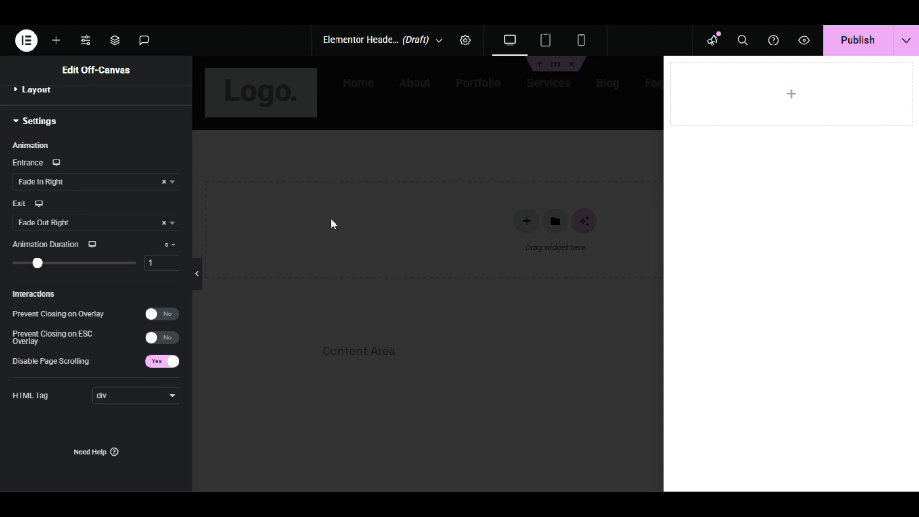
scroll(373, 252, down, 6)
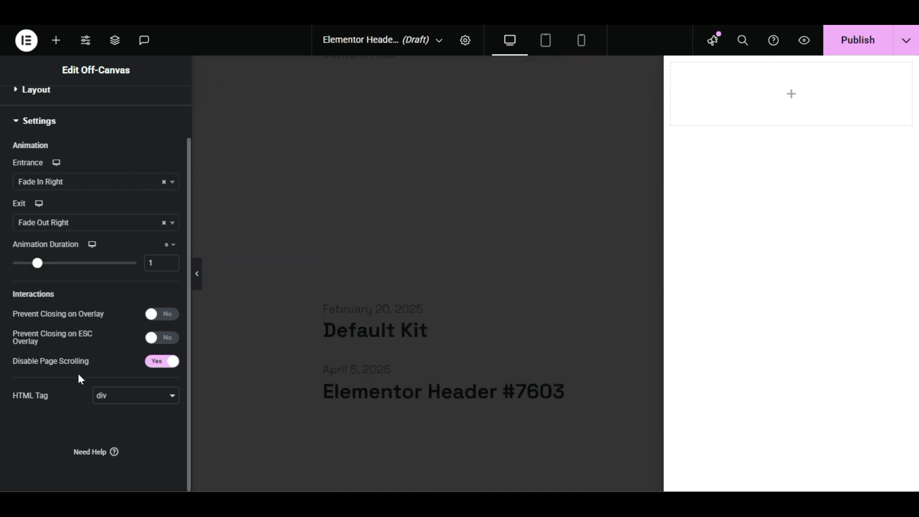
click(170, 367)
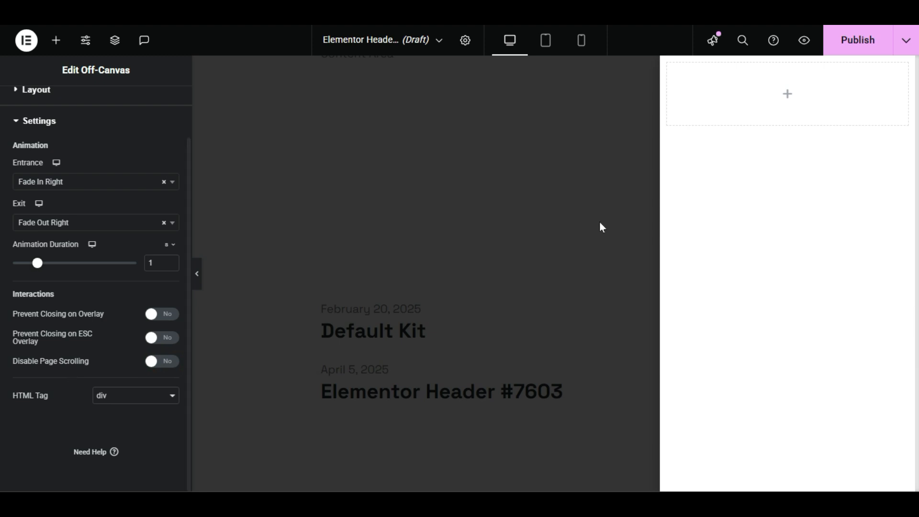
- Open the off-canvas style settings and set the Background Type to Classic
scroll(100, 264, up, 2)
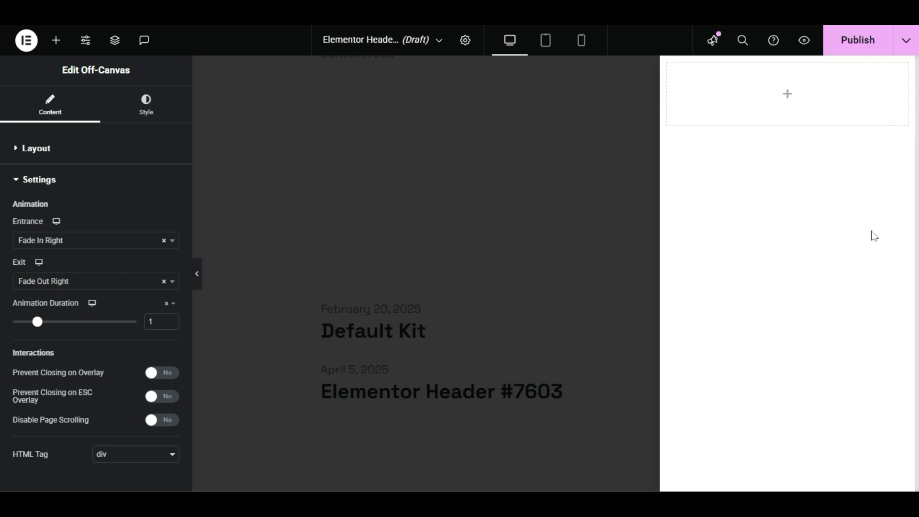
click(146, 106)
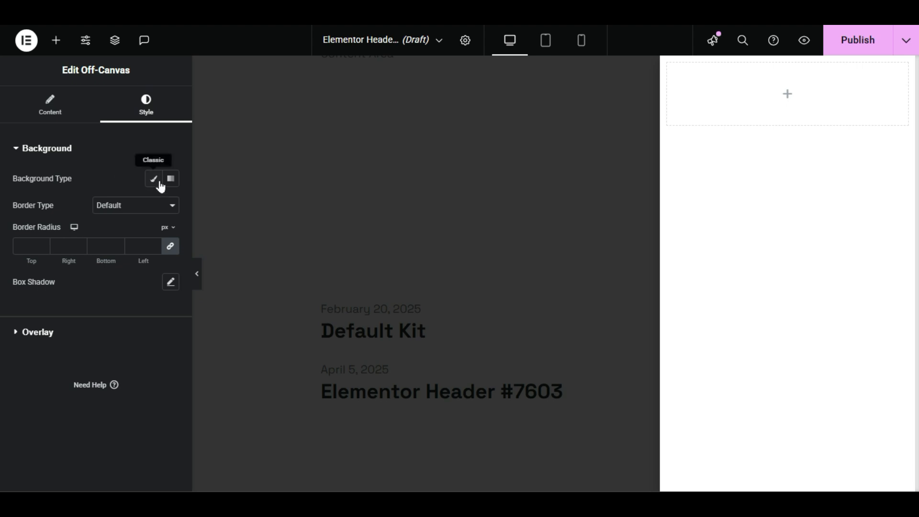
click(151, 183)
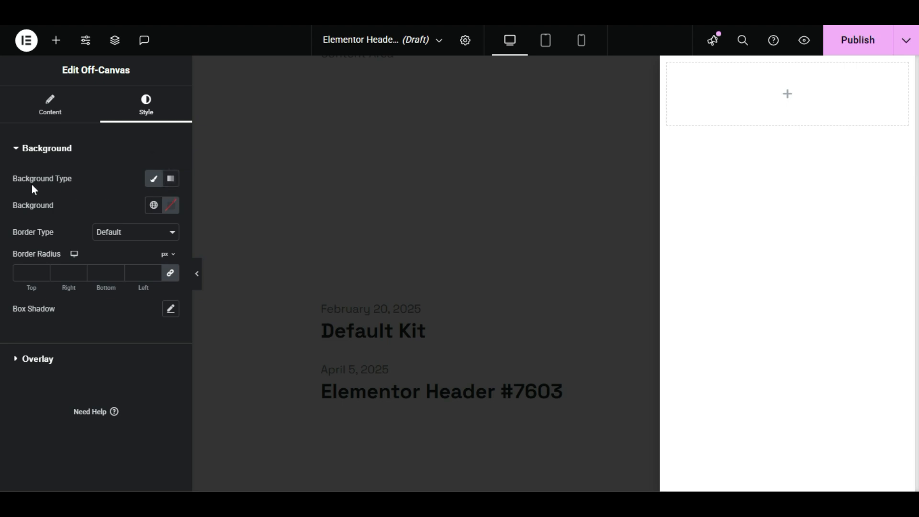
- Try the Gradient Background Type for the off-canvas panel and set it back to Classic
click(157, 182)
click(156, 181)
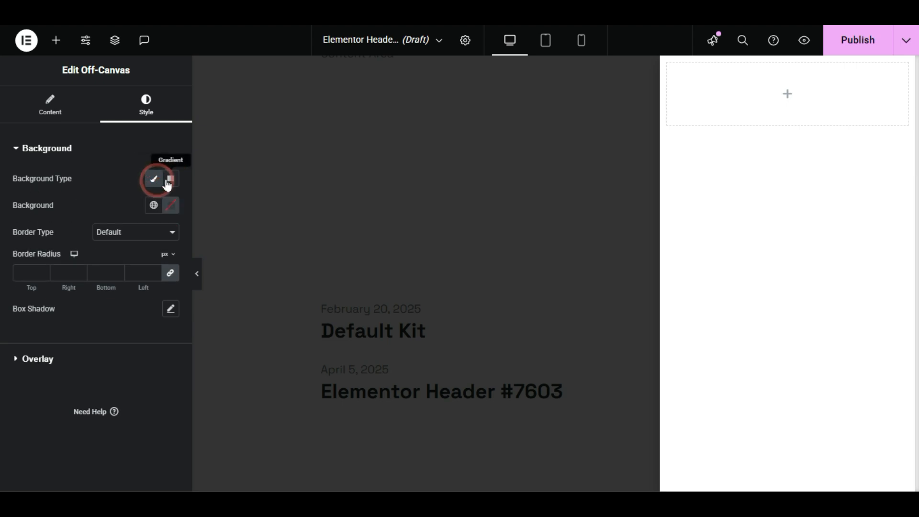
click(168, 180)
click(167, 181)
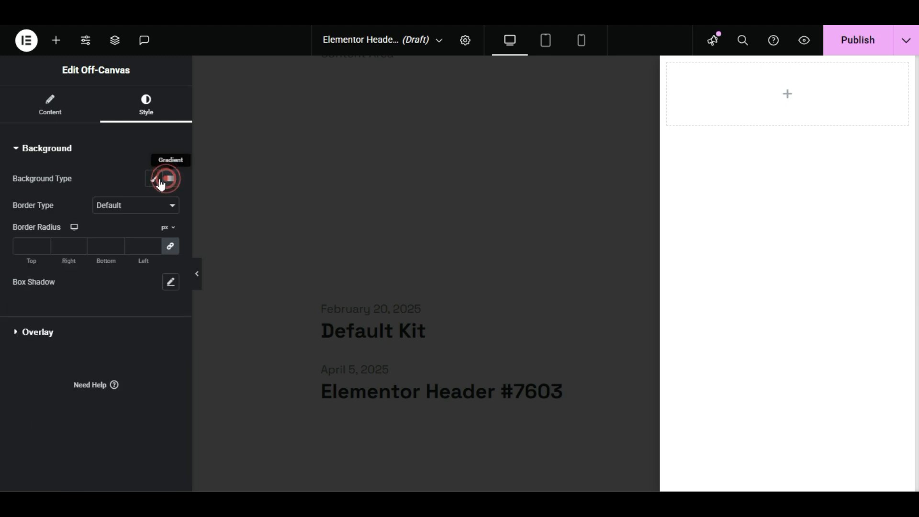
click(154, 181)
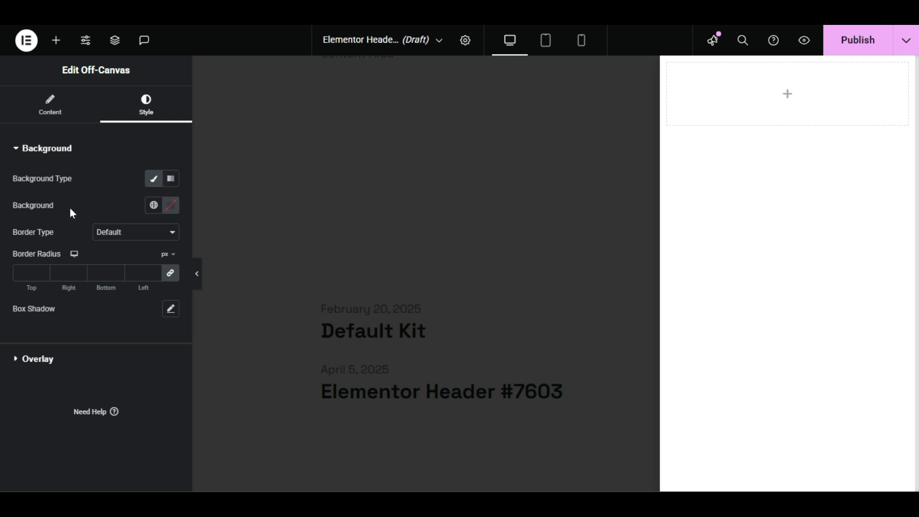
- Set the off-canvas panel's background color to a teal blue, about #008EB6
click(168, 209)
click(170, 270)
drag(170, 269, 98, 315)
drag(161, 359, 140, 361)
drag(222, 300, 244, 283)
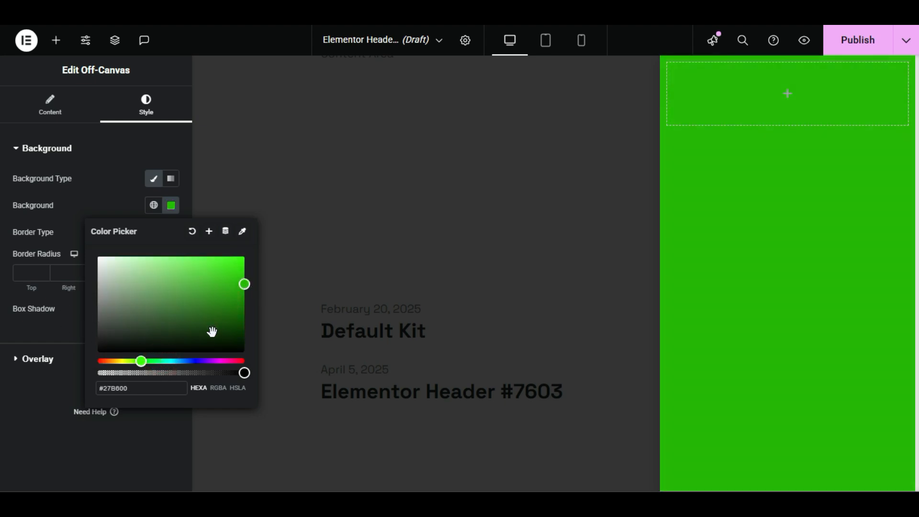
drag(190, 359, 176, 362)
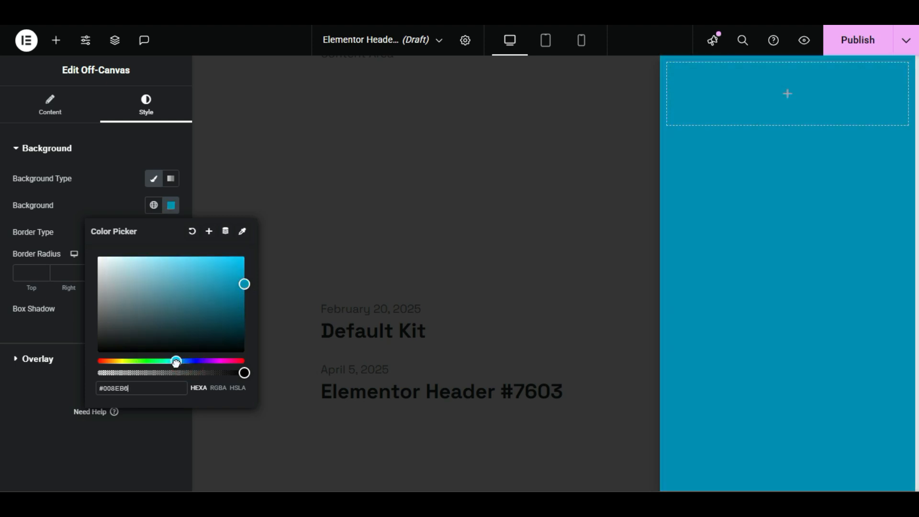
click(53, 327)
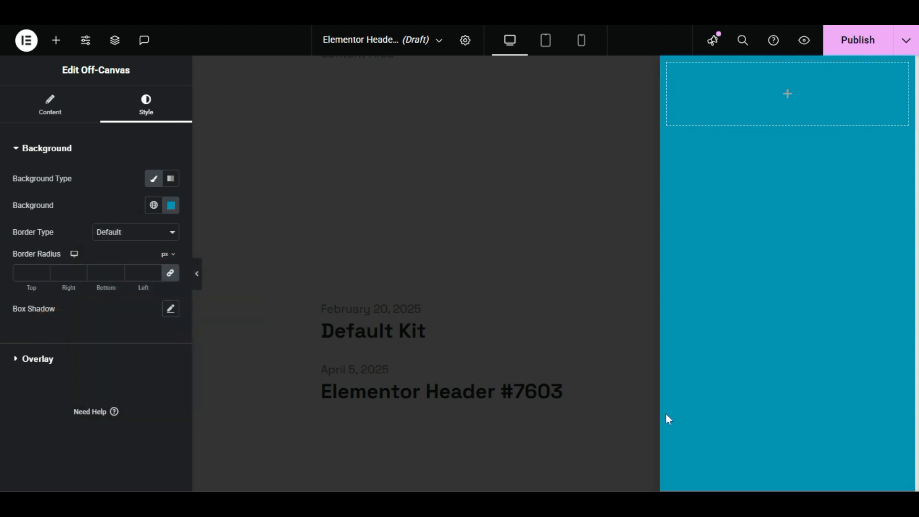
- Set the panel's Border Type to Solid, try a yellow border color, and settle on grey #A2A2A2
click(143, 234)
click(136, 282)
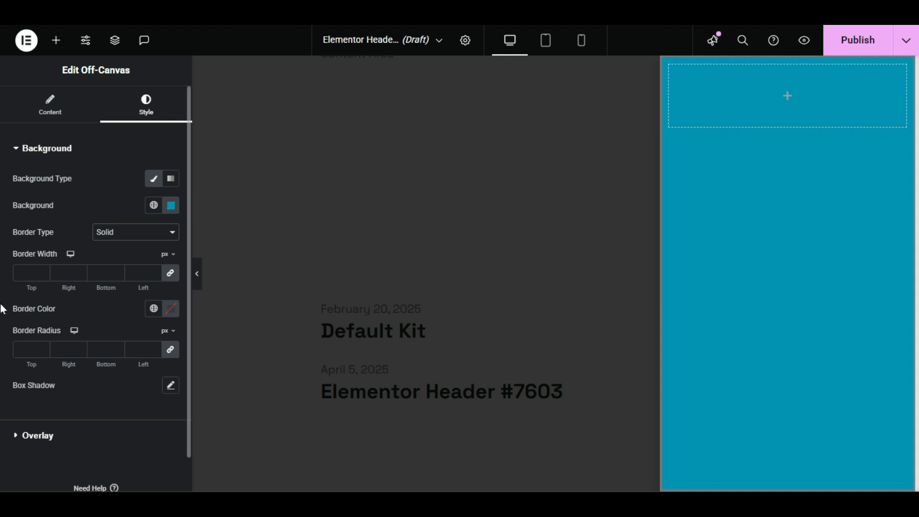
click(170, 308)
drag(154, 206, 117, 188)
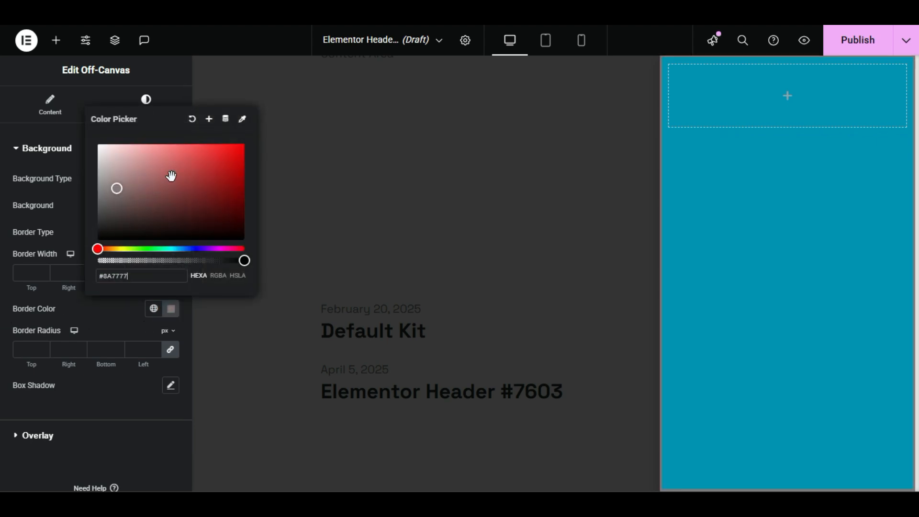
click(126, 249)
drag(189, 197, 243, 144)
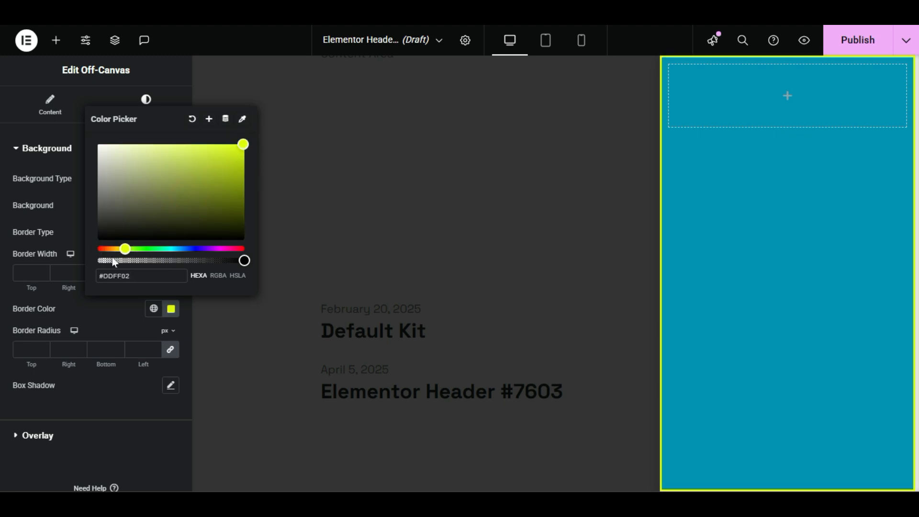
drag(122, 226, 96, 248)
drag(116, 213, 90, 188)
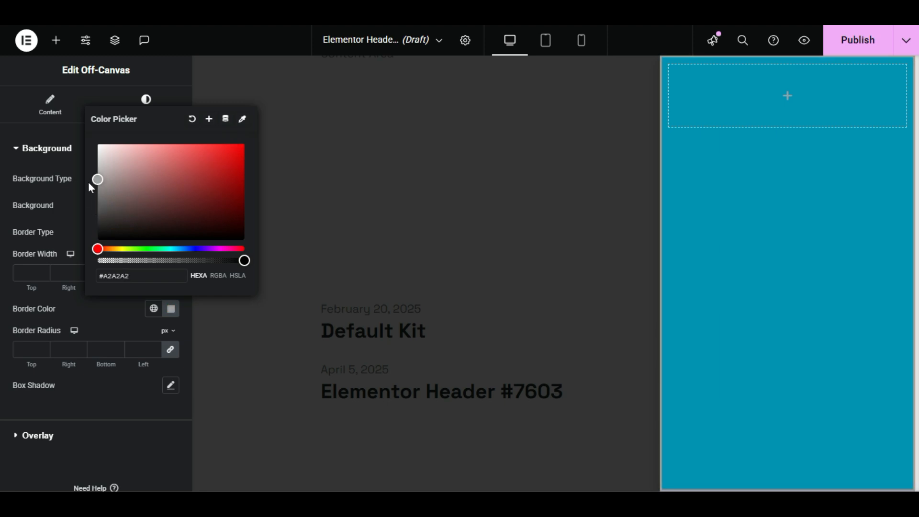
click(101, 317)
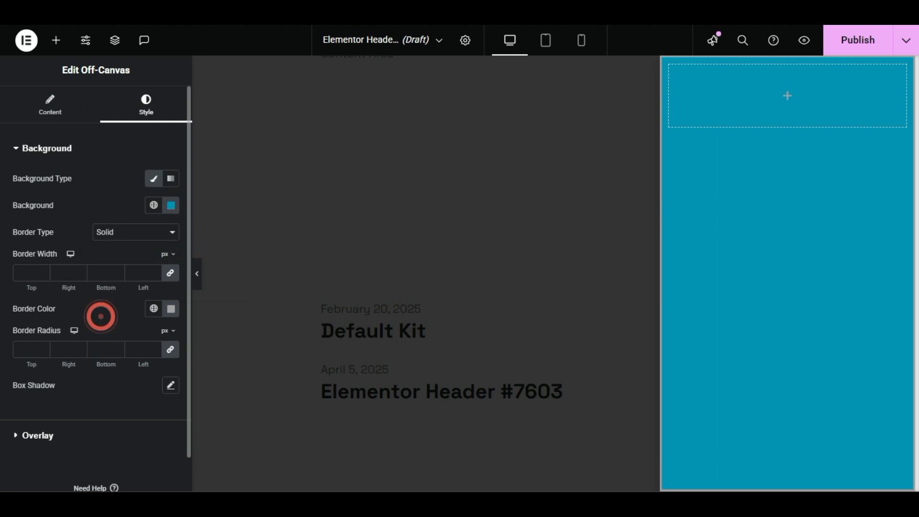
- Try the Double and Dotted border types on the off-canvas panel and set the type back to Solid
click(108, 234)
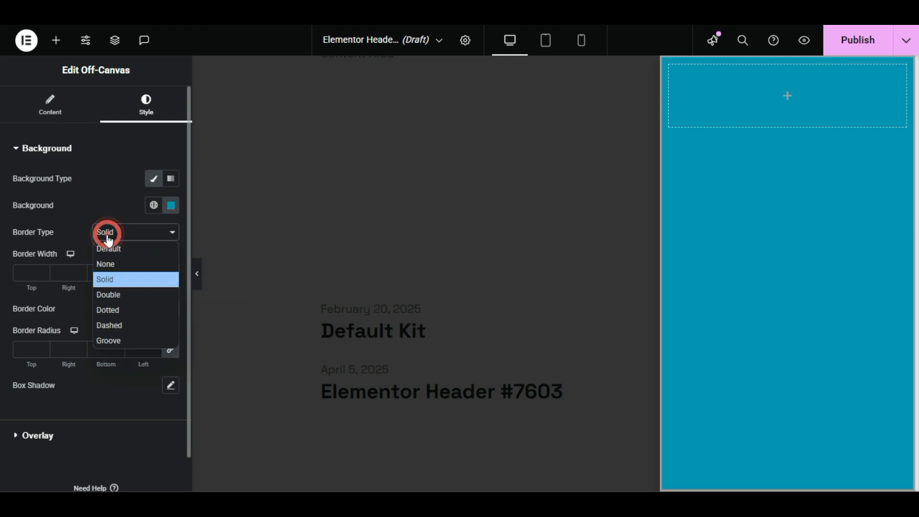
click(122, 296)
click(118, 234)
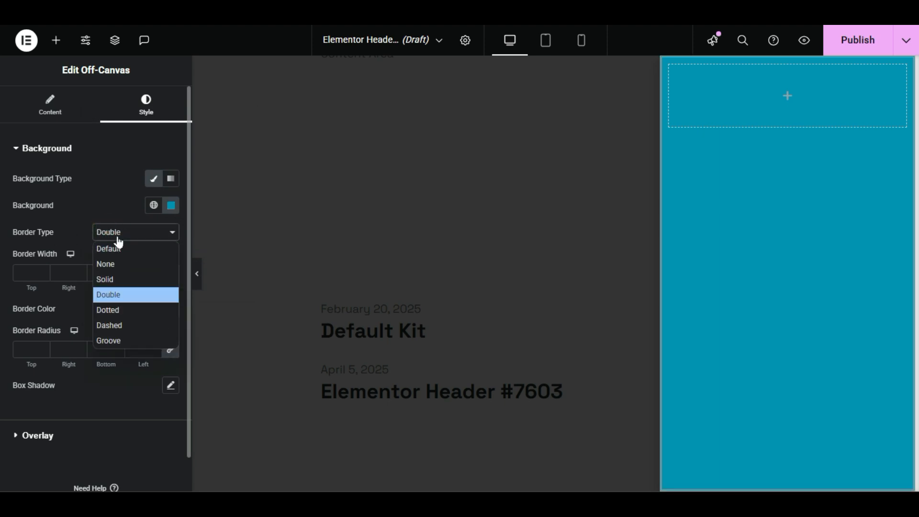
click(123, 310)
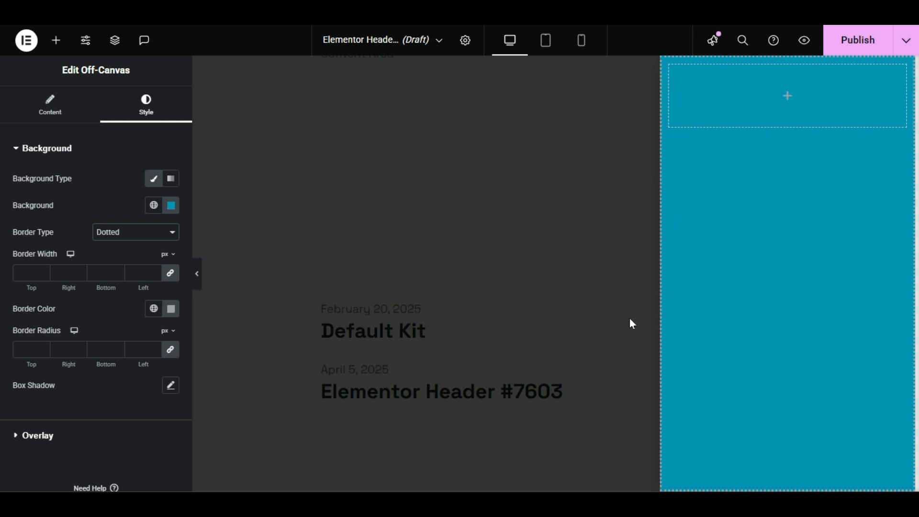
click(125, 231)
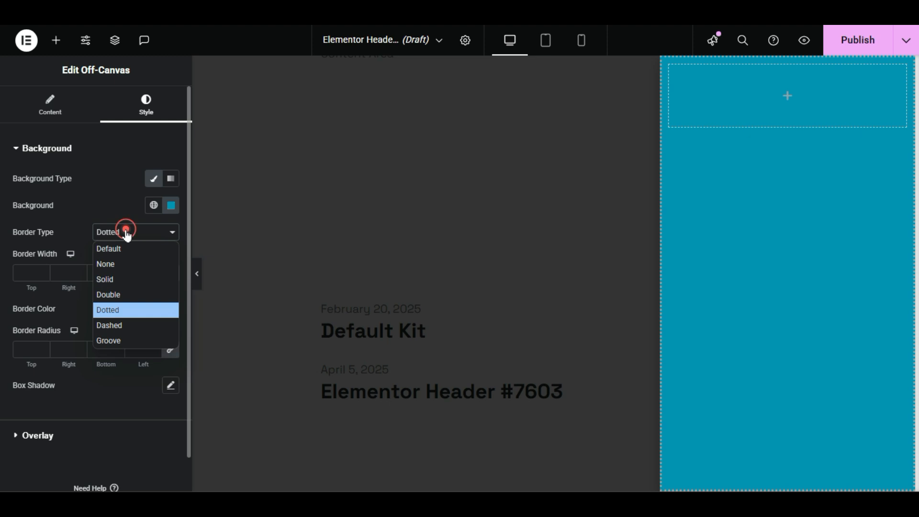
click(125, 279)
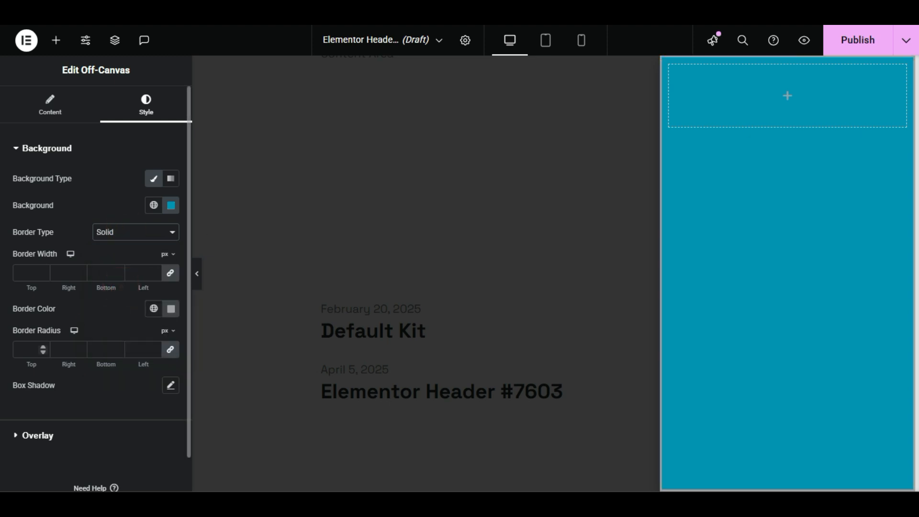
- Set the off-canvas panel's Border Radius to 15 px on all sides
click(28, 349)
text(2)
double_click(28, 349)
text(11)
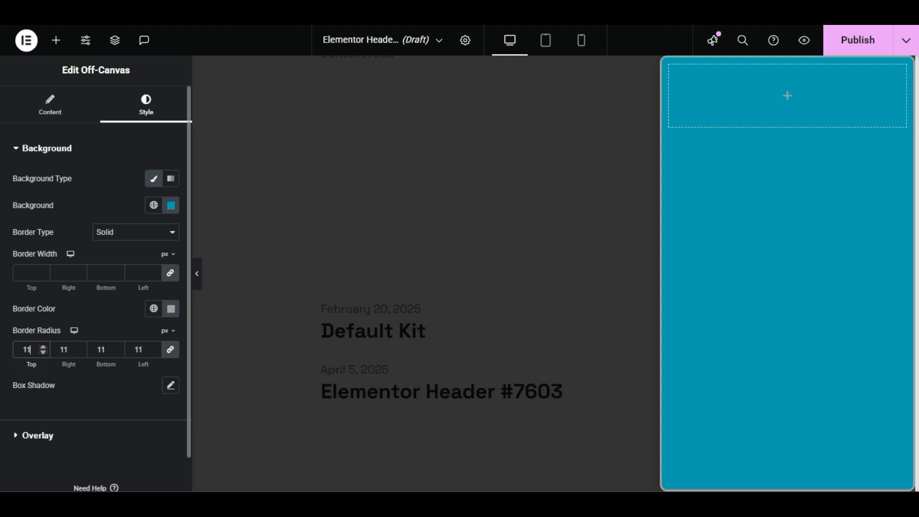
double_click(27, 349)
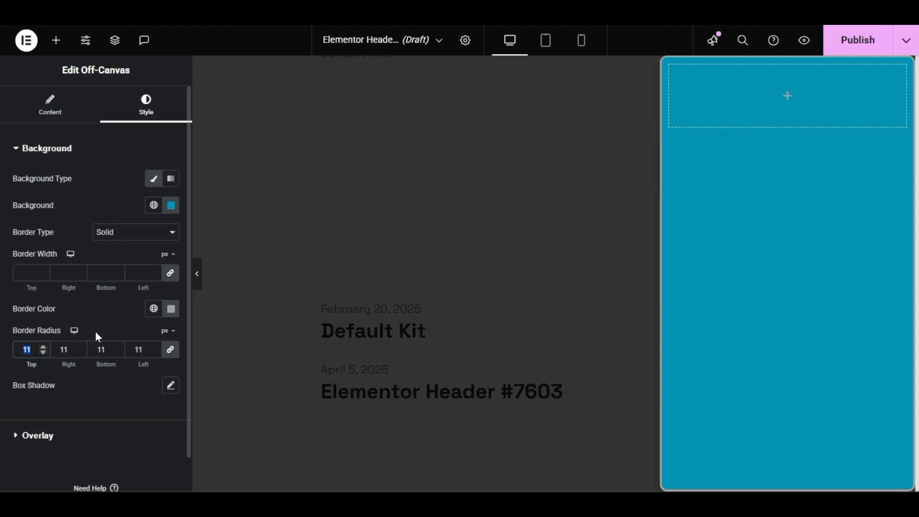
click(27, 349)
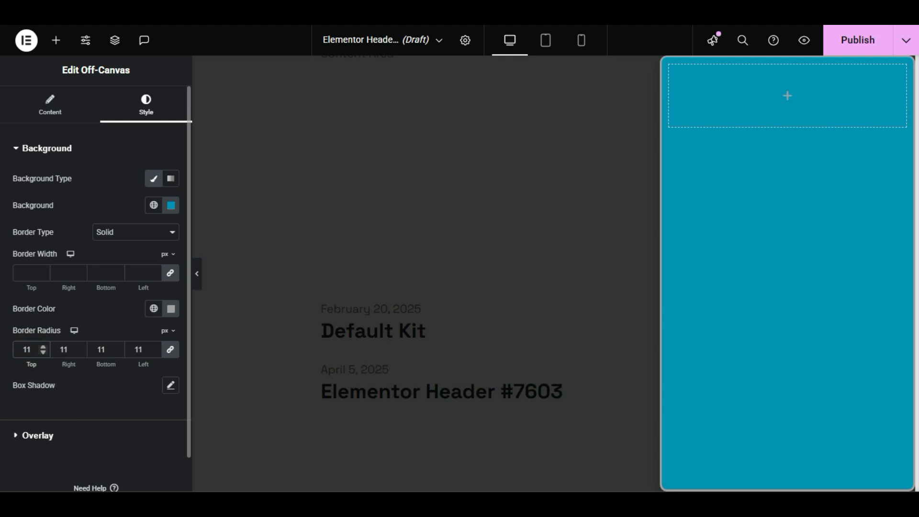
click(34, 349)
key(BackSpace)
text(5)
- Set the panel's Border Width to 11 px on all sides and its border color to near-black #181818
click(20, 270)
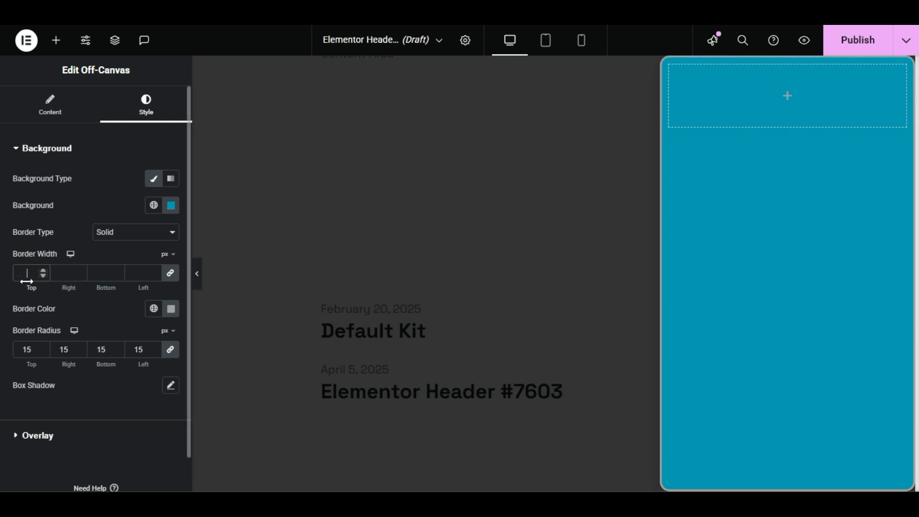
text(11)
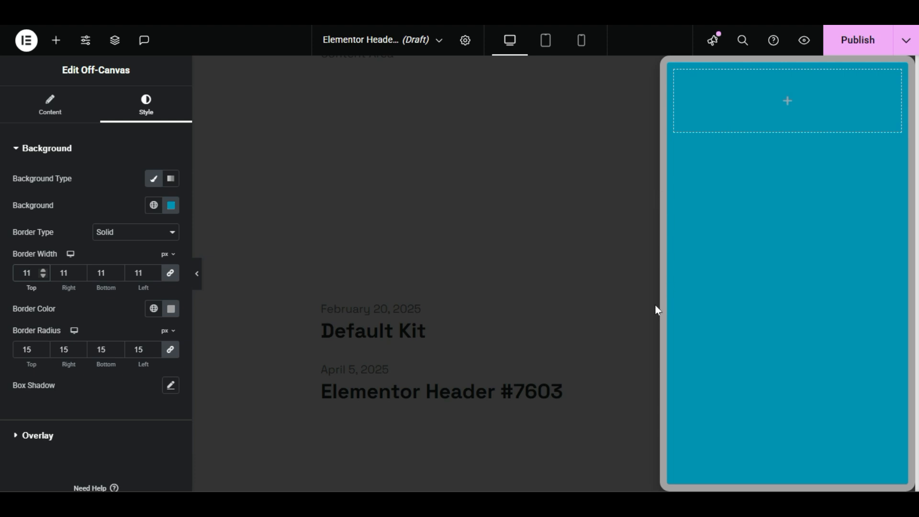
click(171, 309)
drag(236, 171, 84, 230)
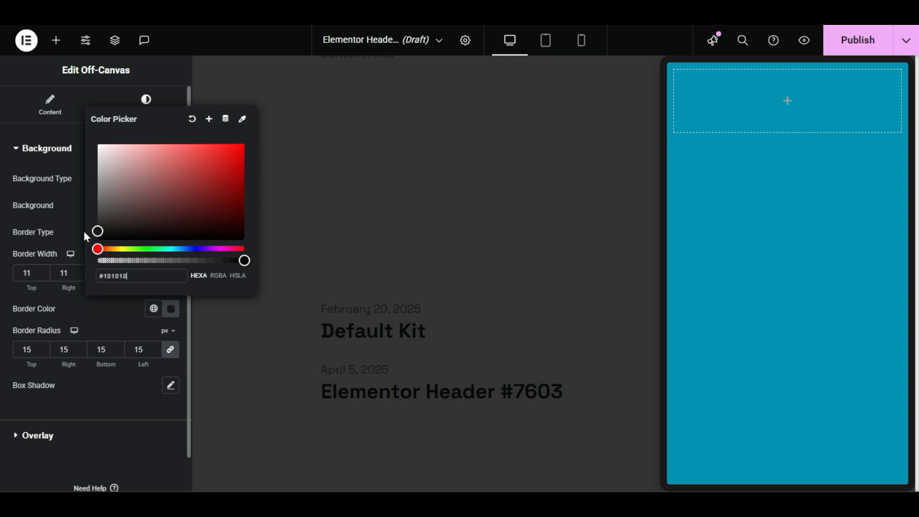
click(133, 318)
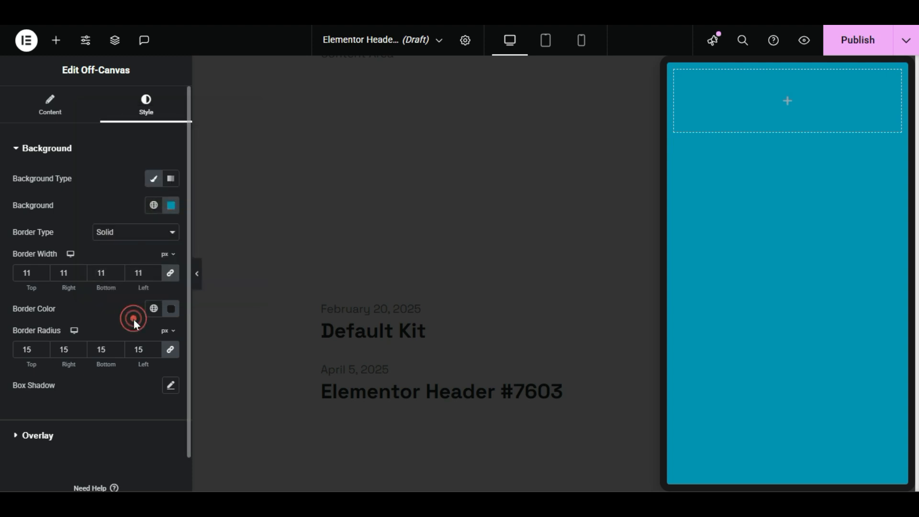
- Set the off-canvas panel's Border Width to 5 px on all sides
double_click(27, 272)
text(5)
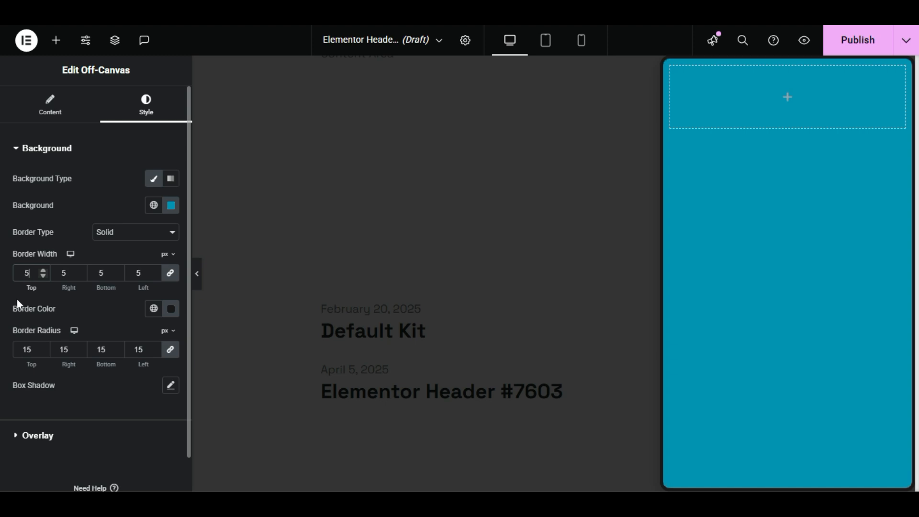
click(89, 307)
- Turn the off-canvas Editing Mode off and on repeatedly to preview how the styled panel opens and closes
click(53, 114)
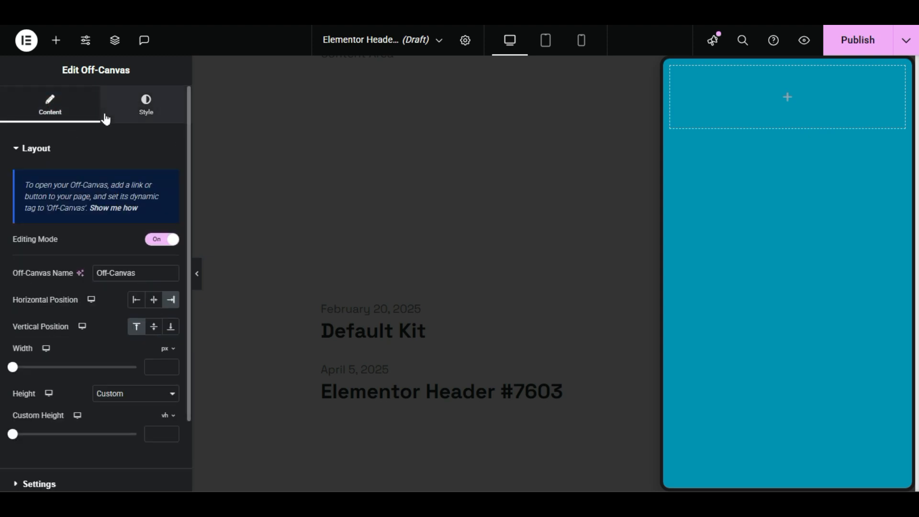
click(165, 241)
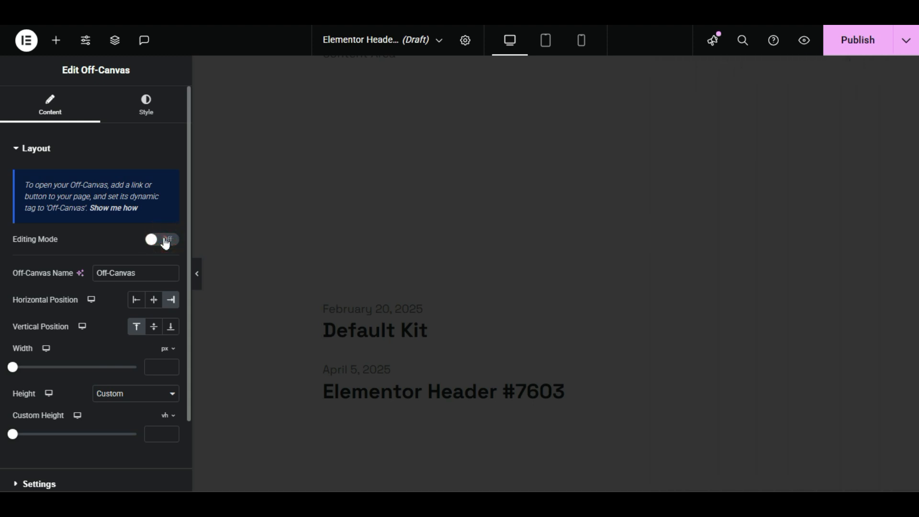
click(166, 240)
click(165, 241)
click(165, 240)
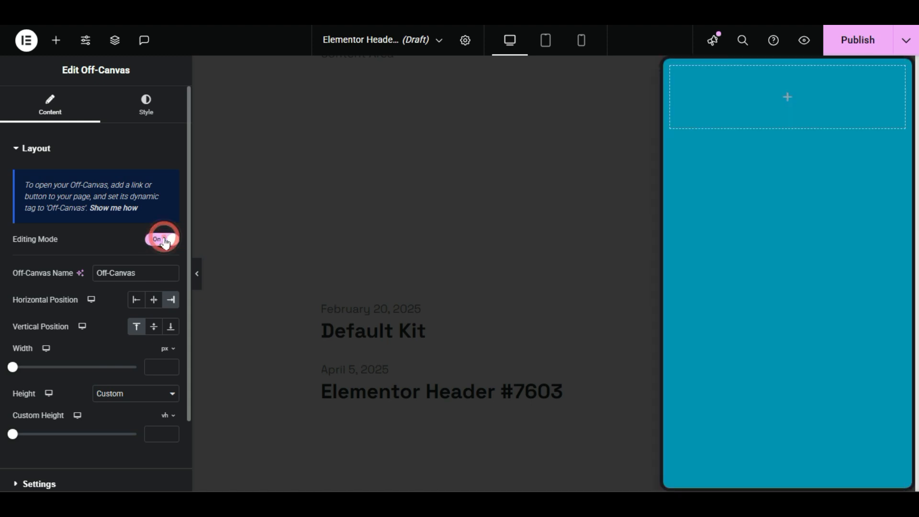
- Give the off-canvas panel a box shadow with Horizontal -4, Vertical -24, Blur 22 and Spread 1
click(147, 107)
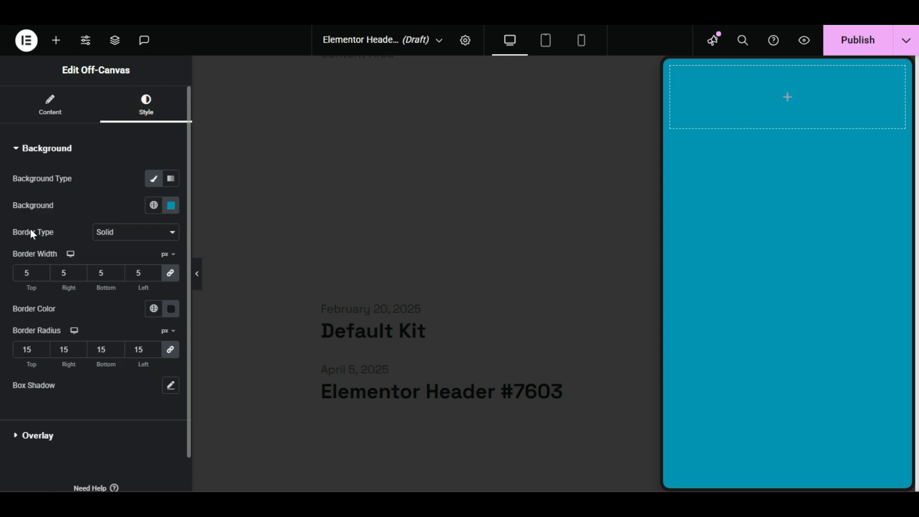
scroll(10, 268, down, 1)
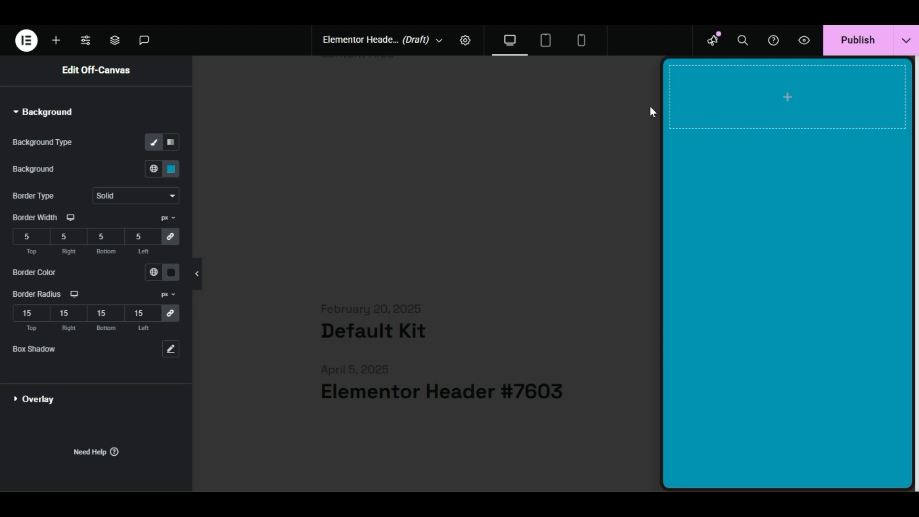
click(171, 349)
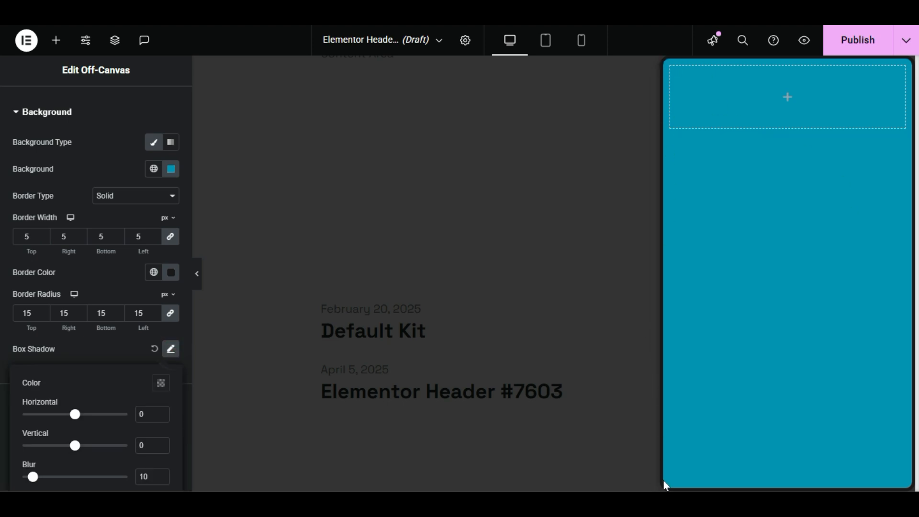
click(2, 333)
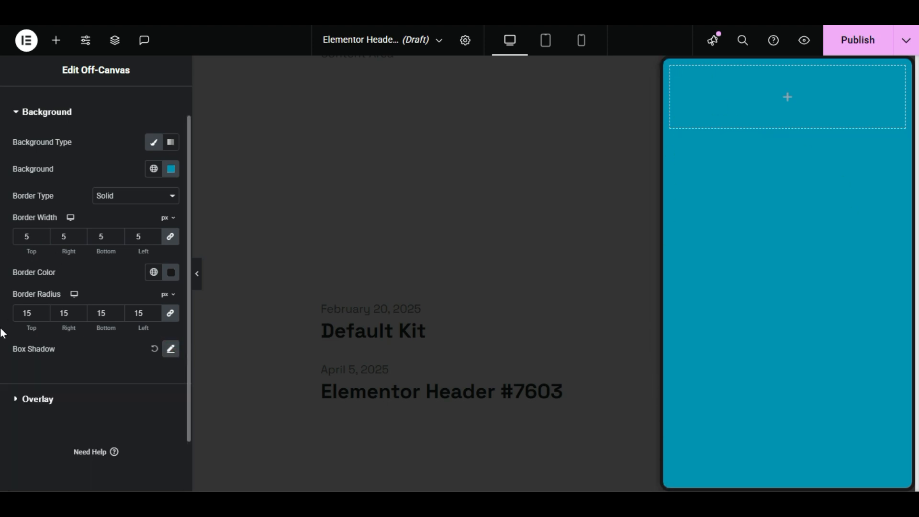
click(168, 353)
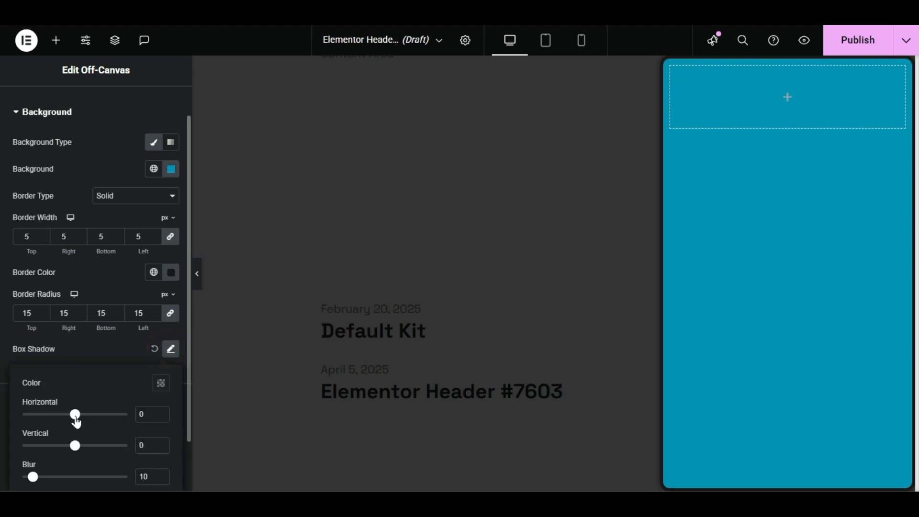
drag(77, 422, 62, 454)
scroll(105, 418, down, 3)
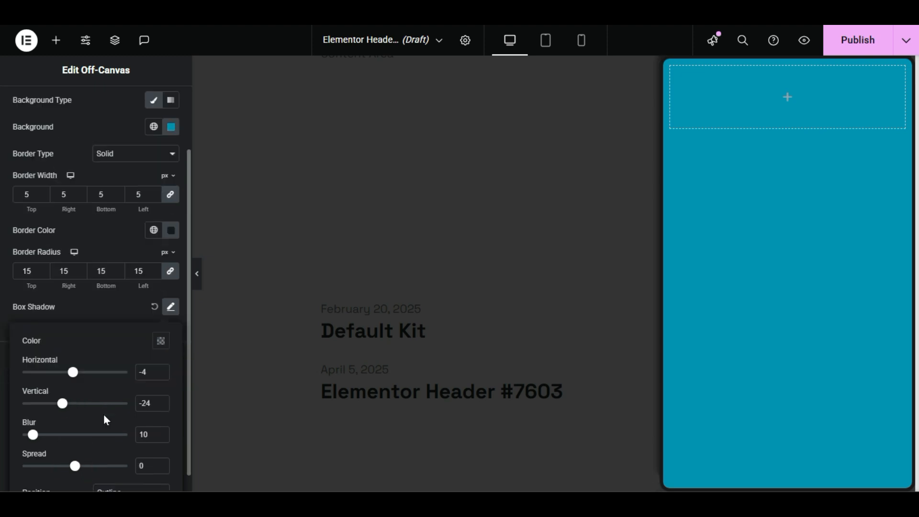
drag(32, 426, 76, 448)
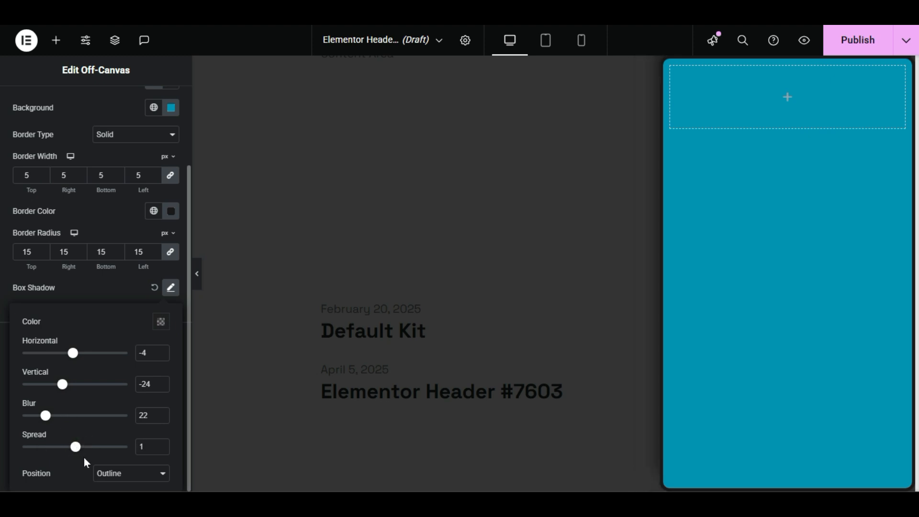
click(64, 287)
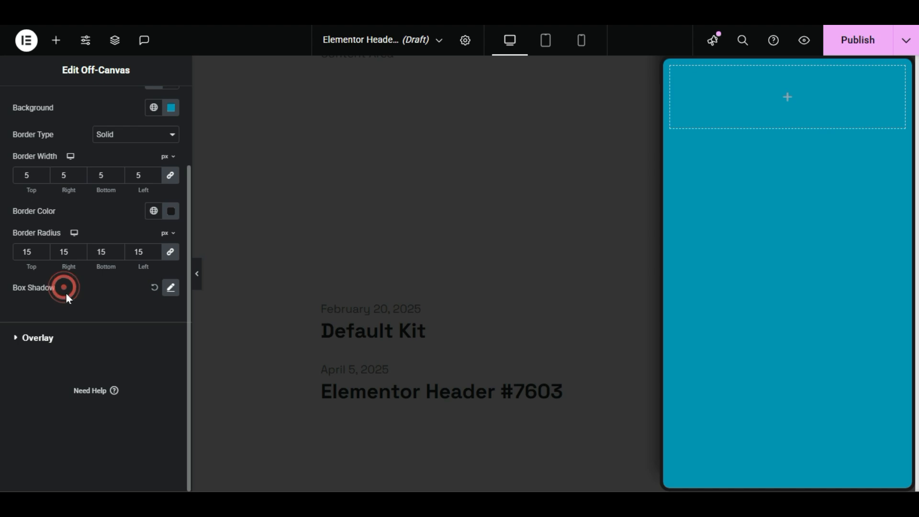
- Toggle the off-canvas Overlay between Show and Hide to compare the page behind the panel, leaving it hidden
click(67, 338)
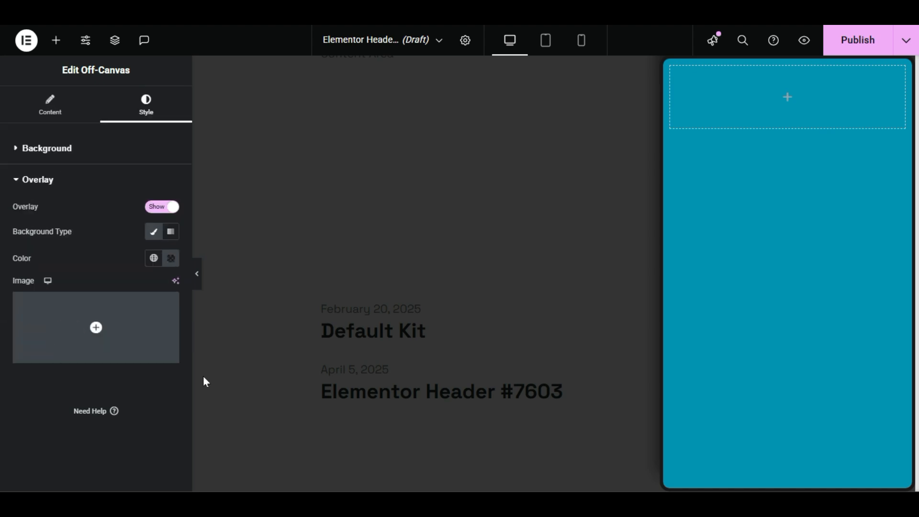
click(165, 208)
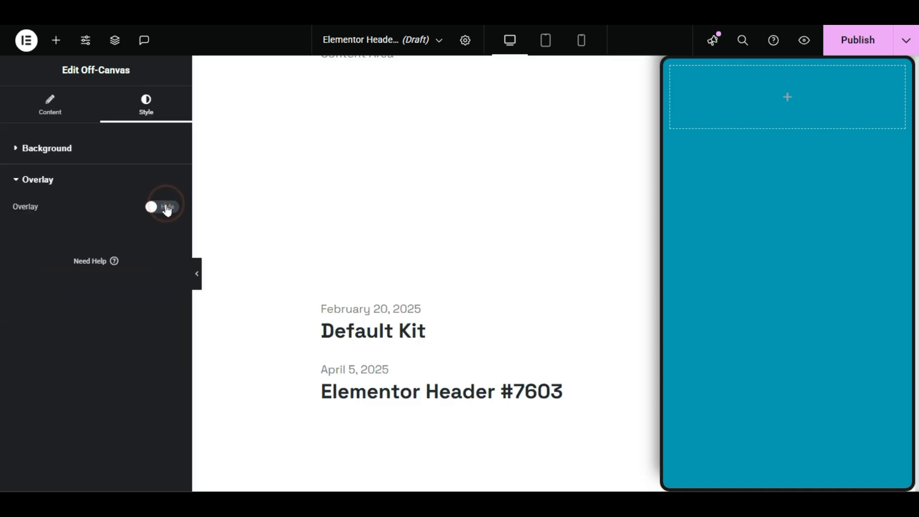
click(167, 209)
click(166, 208)
click(167, 208)
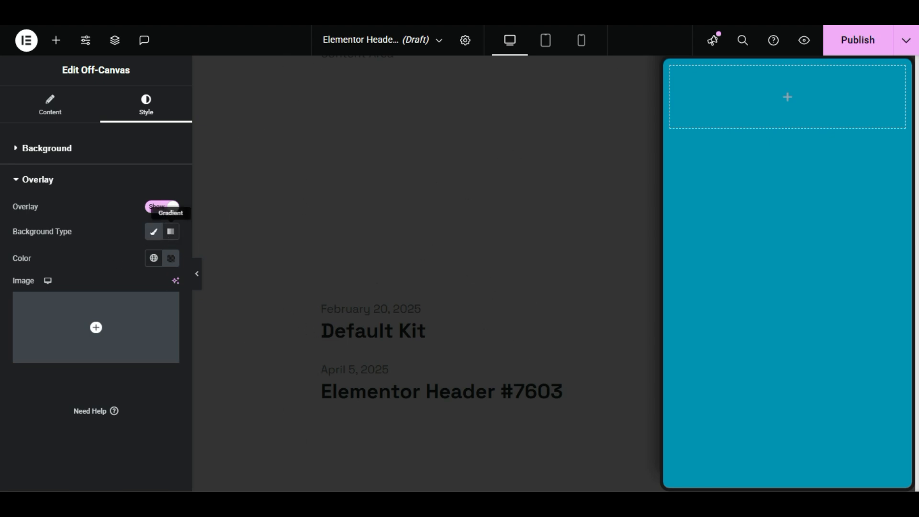
click(167, 207)
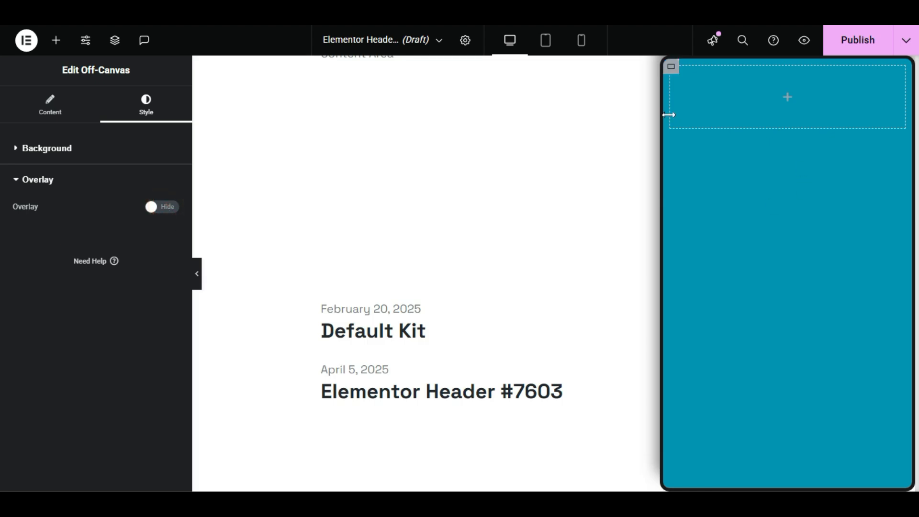
- Switch the off-canvas Editing Mode off and on to preview the panel without its overlay
click(49, 106)
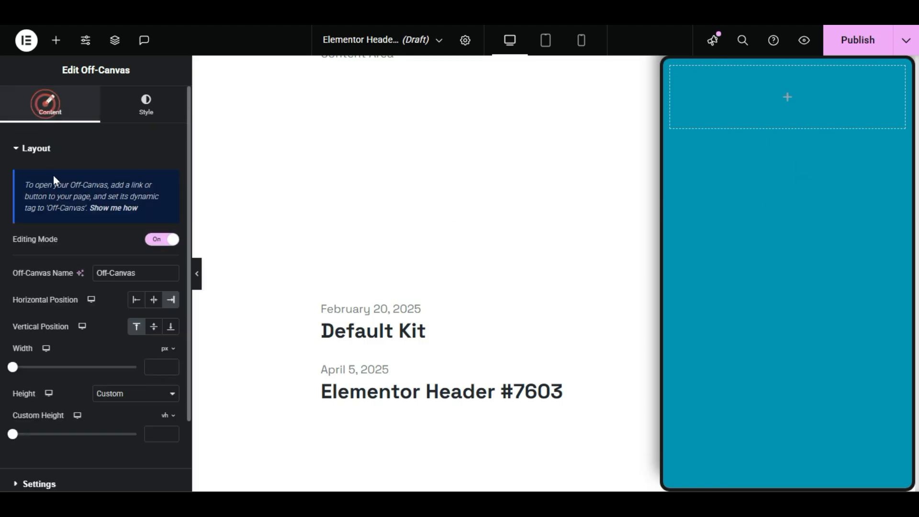
click(167, 239)
click(167, 240)
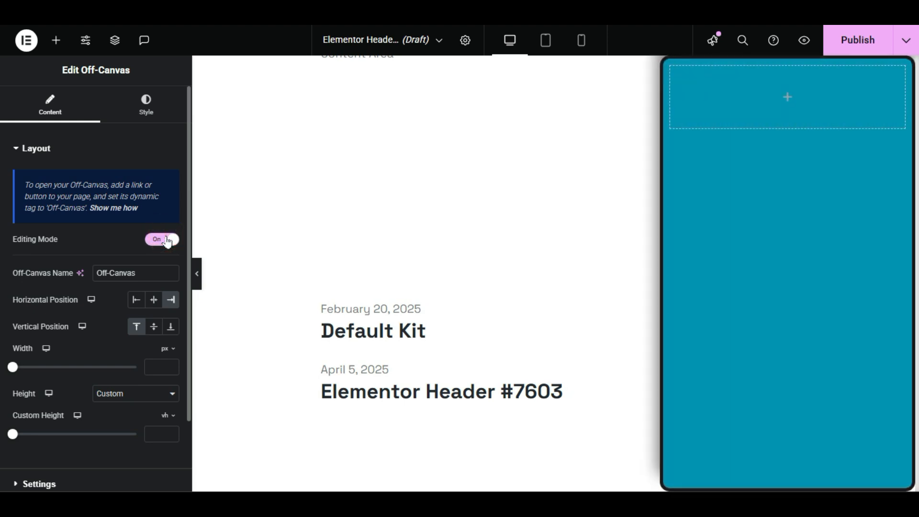
click(168, 240)
click(167, 239)
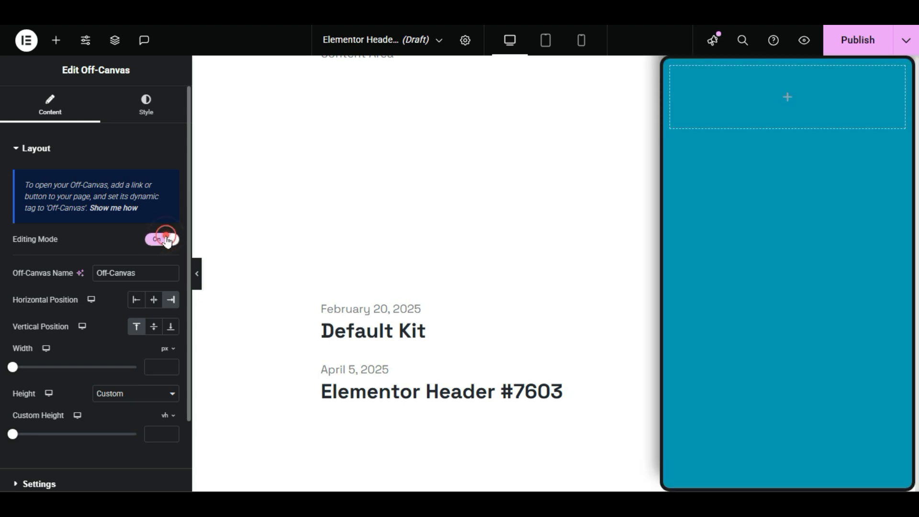
- Set the off-canvas panel's Overlay back to Show in its style settings
click(151, 110)
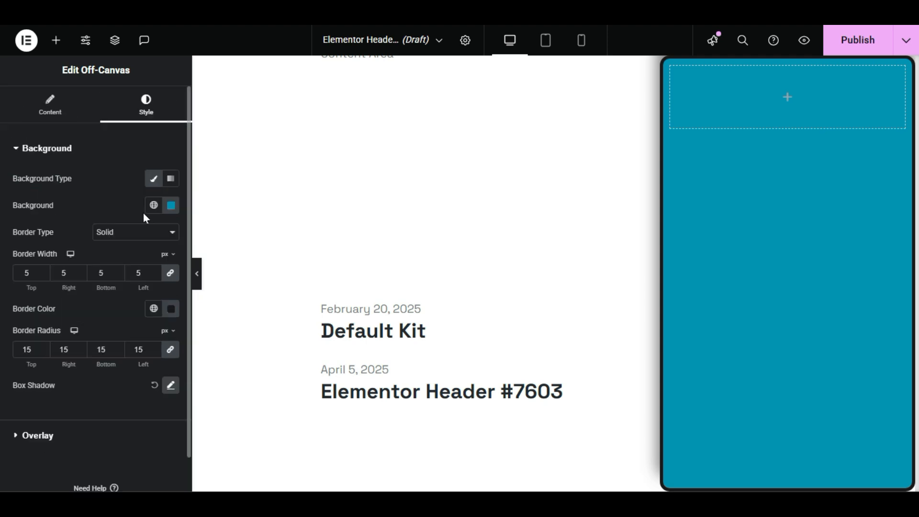
scroll(139, 81, down, 1)
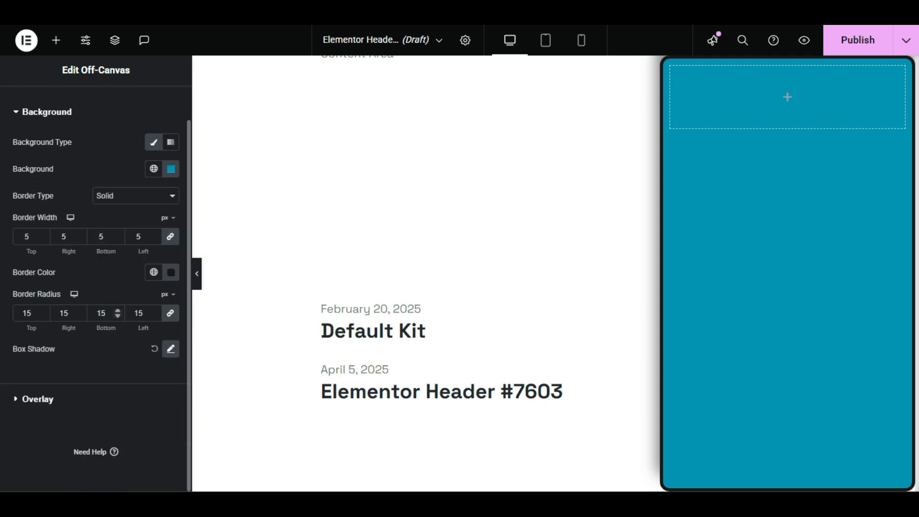
click(47, 412)
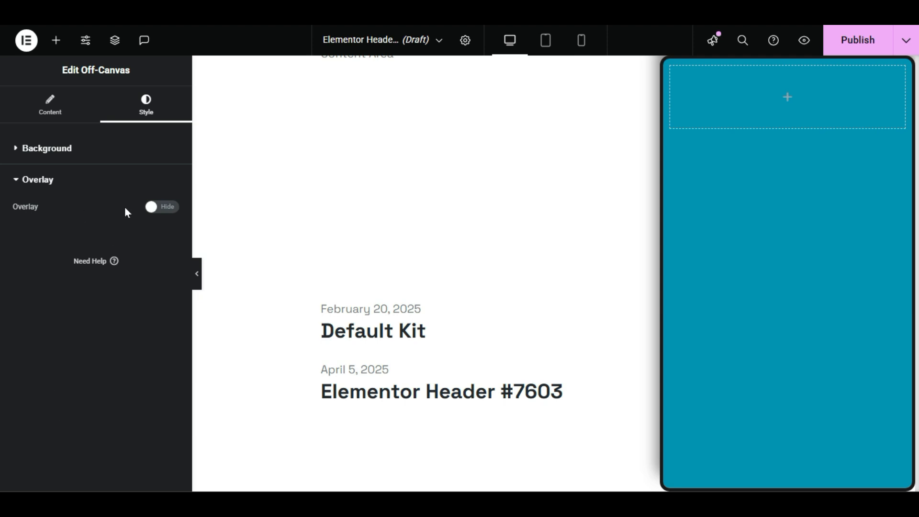
click(154, 209)
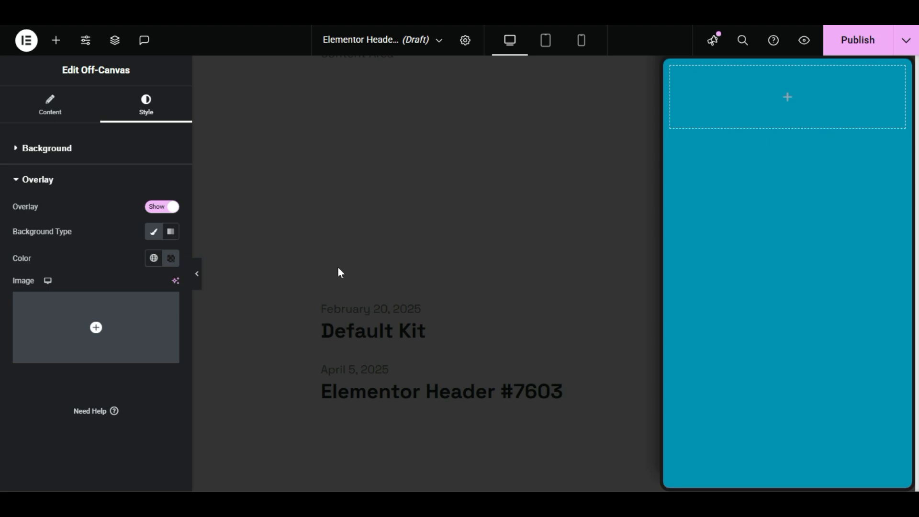
- Set the off-canvas overlay color to semi-transparent near-black #1A1A1A4D
click(172, 262)
drag(181, 353, 77, 361)
drag(215, 426, 185, 429)
drag(166, 429, 143, 437)
mouse_move(97, 415)
mouse_down()
mouse_move(129, 414)
mouse_move(116, 415)
mouse_up()
drag(179, 370, 218, 327)
drag(150, 428, 119, 426)
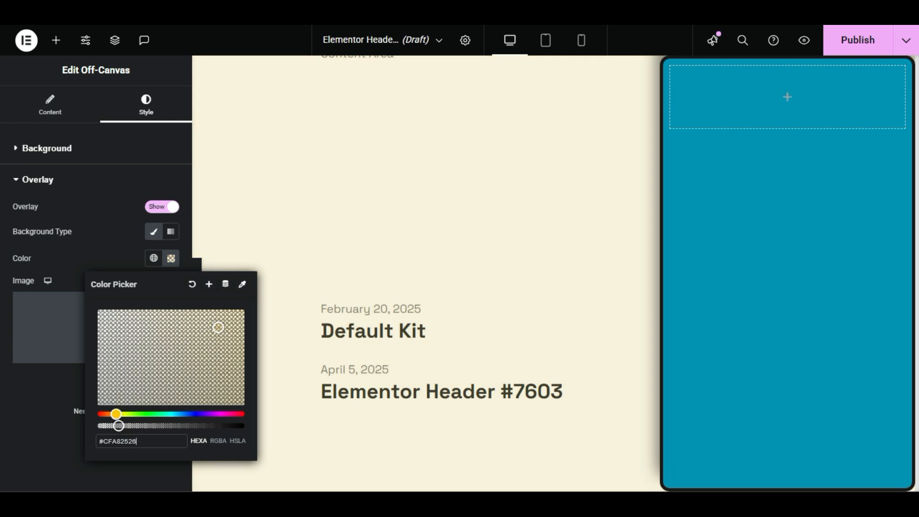
drag(118, 425, 141, 426)
drag(133, 378, 94, 401)
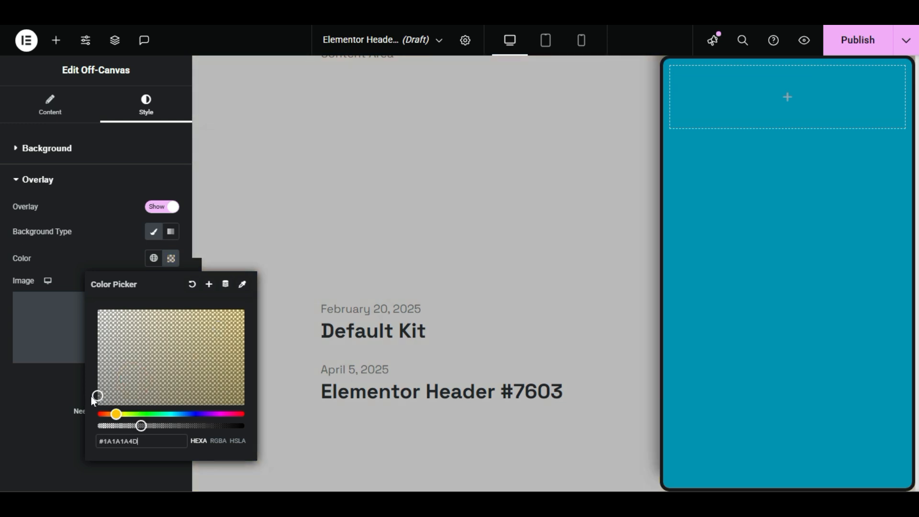
click(43, 407)
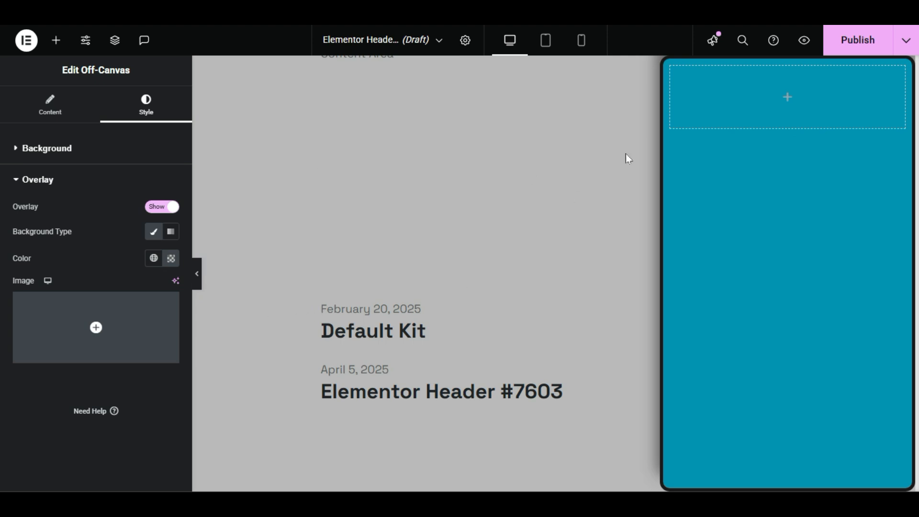
- Add a Site Logo widget to the empty container inside the off-canvas panel
click(853, 38)
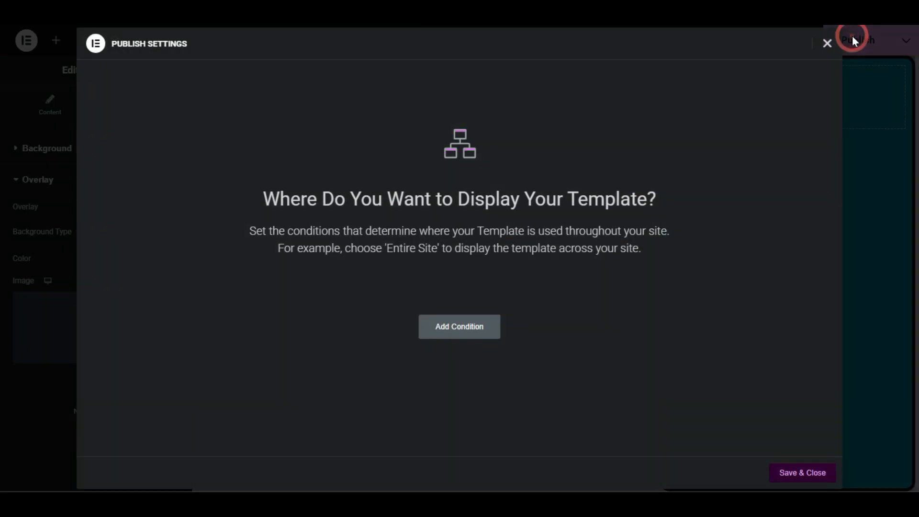
click(826, 44)
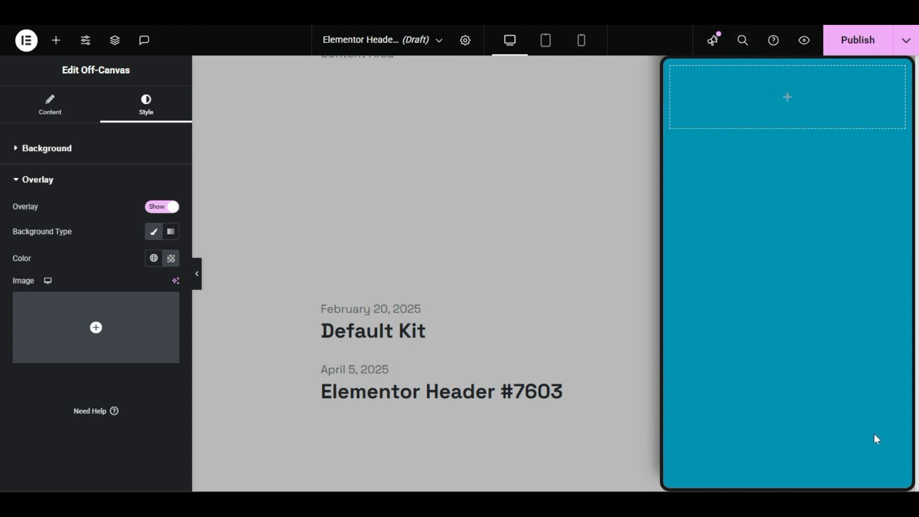
click(56, 48)
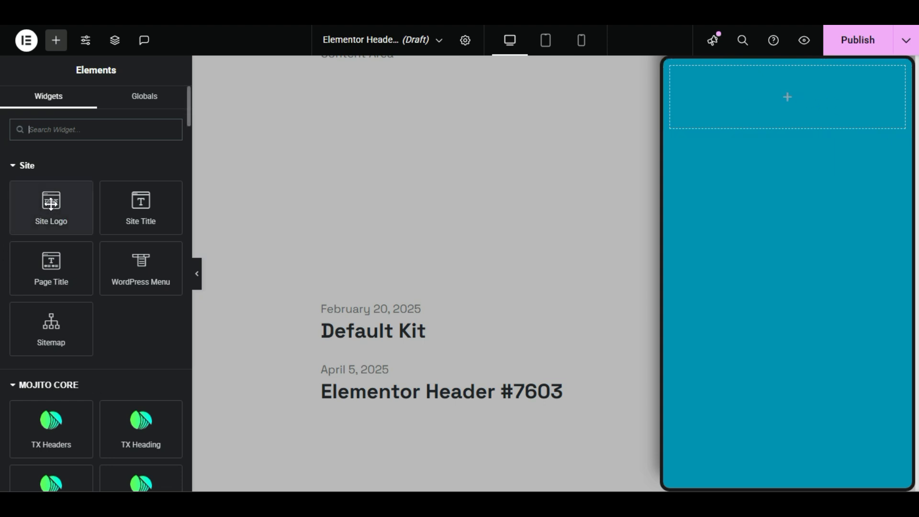
drag(62, 208, 791, 130)
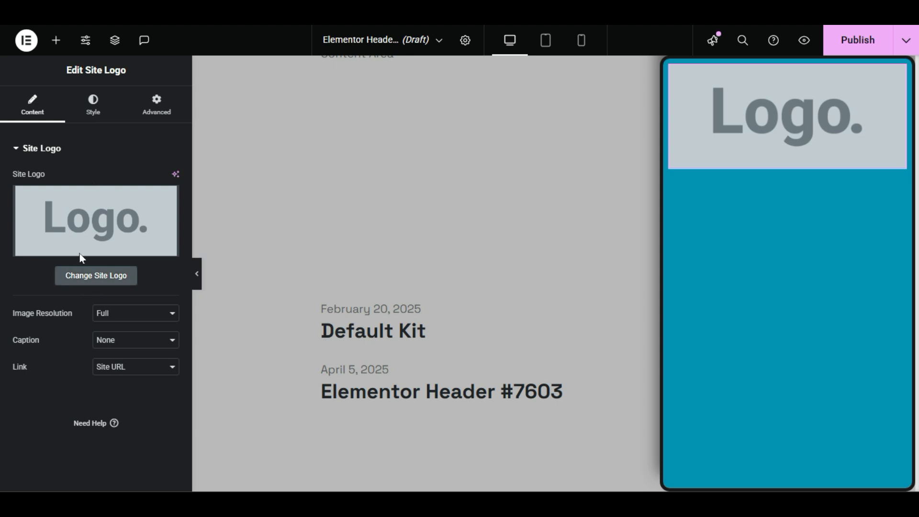
- Choose the round Preet Web Vision image from the Media Library as the site logo
click(74, 275)
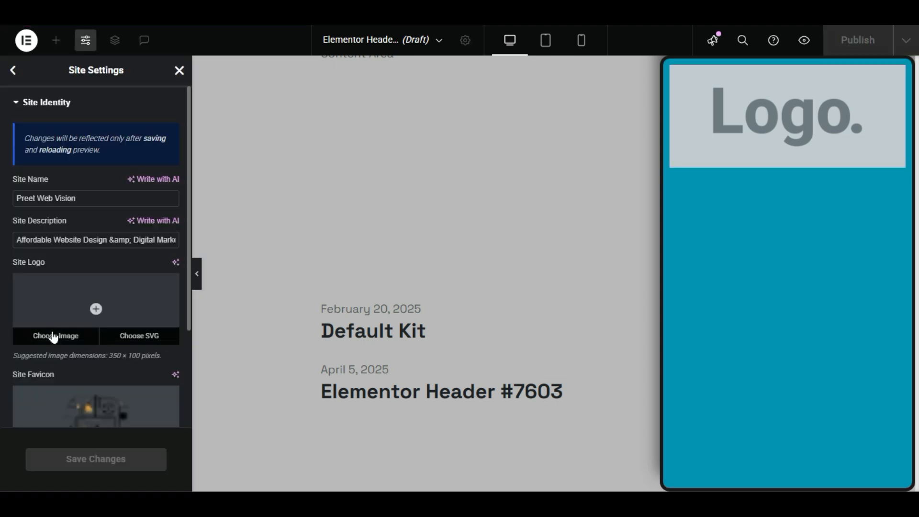
click(54, 335)
click(293, 191)
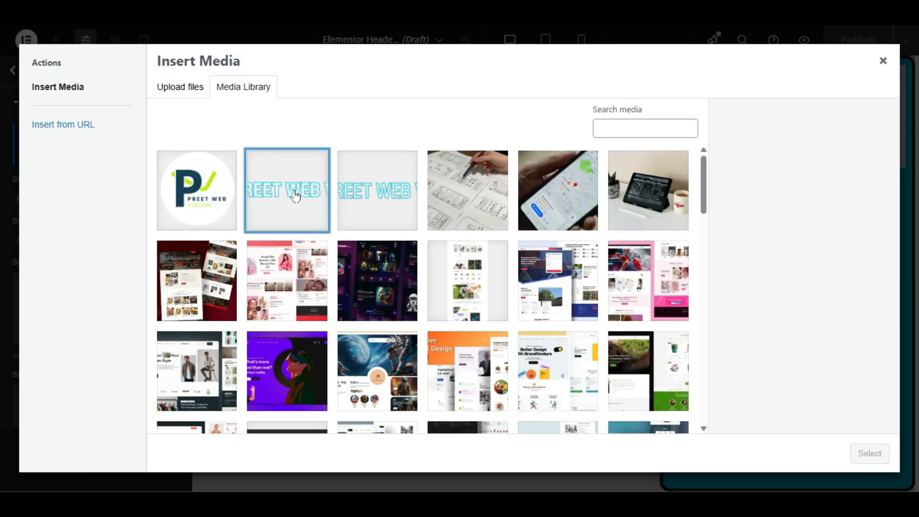
click(182, 151)
click(867, 453)
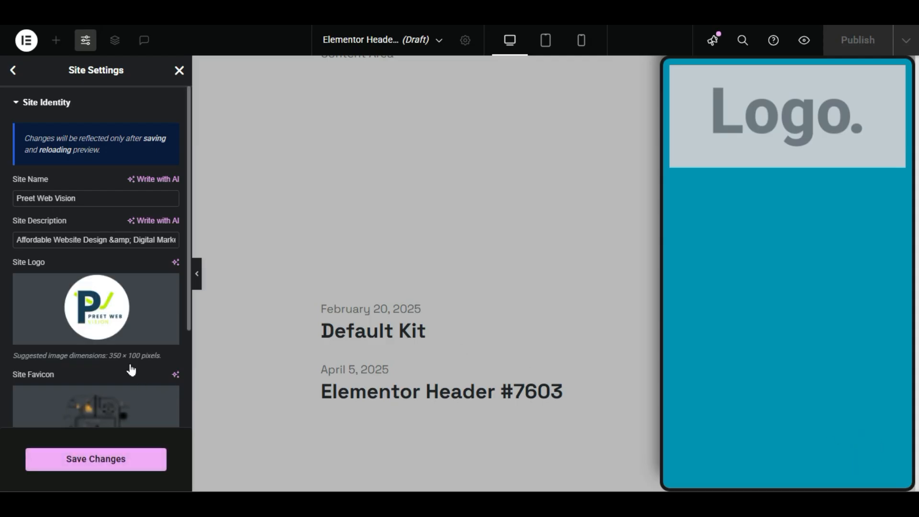
- Save the Site Identity changes and return from Site Settings to the header editor
scroll(130, 367, down, 2)
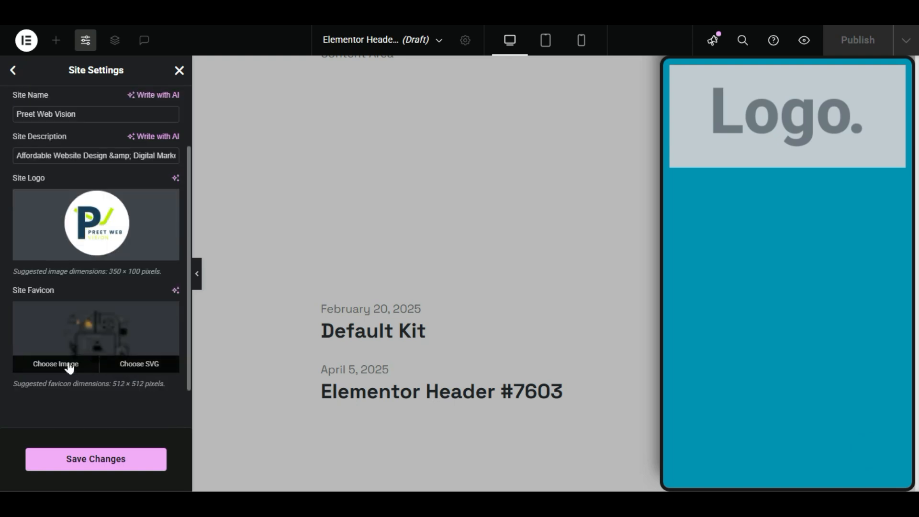
scroll(72, 239, up, 2)
scroll(69, 236, down, 3)
scroll(115, 341, up, 3)
scroll(129, 410, down, 3)
click(129, 454)
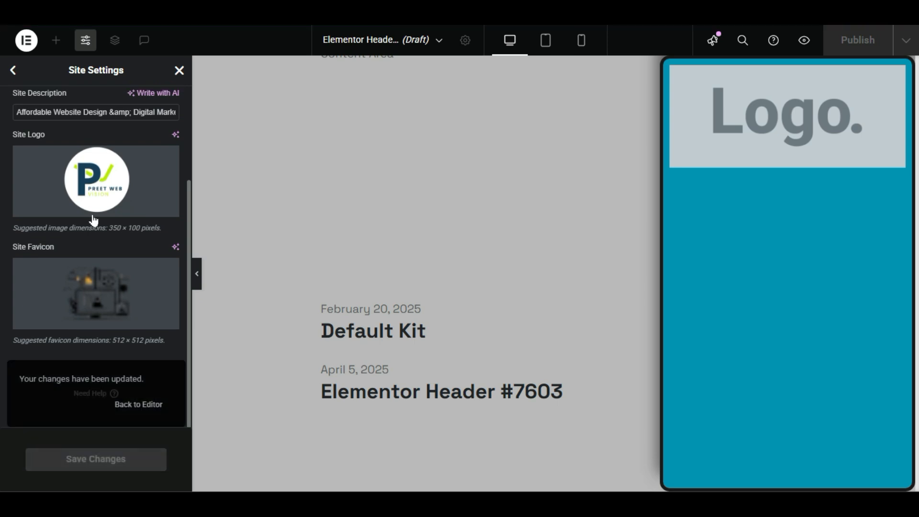
scroll(57, 146, up, 3)
click(13, 72)
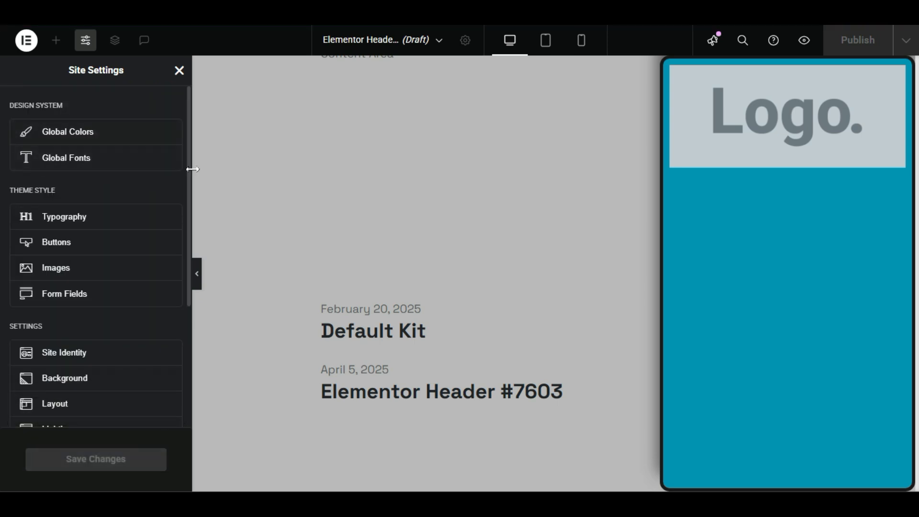
click(863, 103)
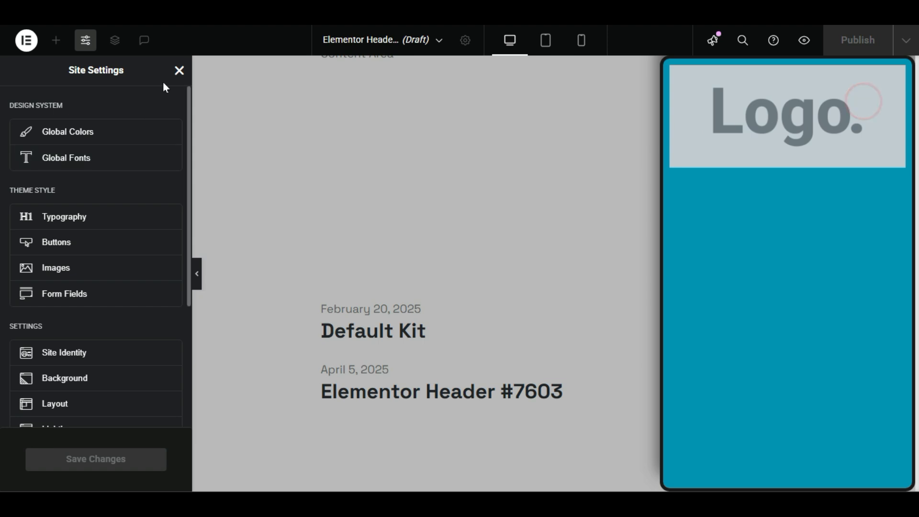
click(178, 72)
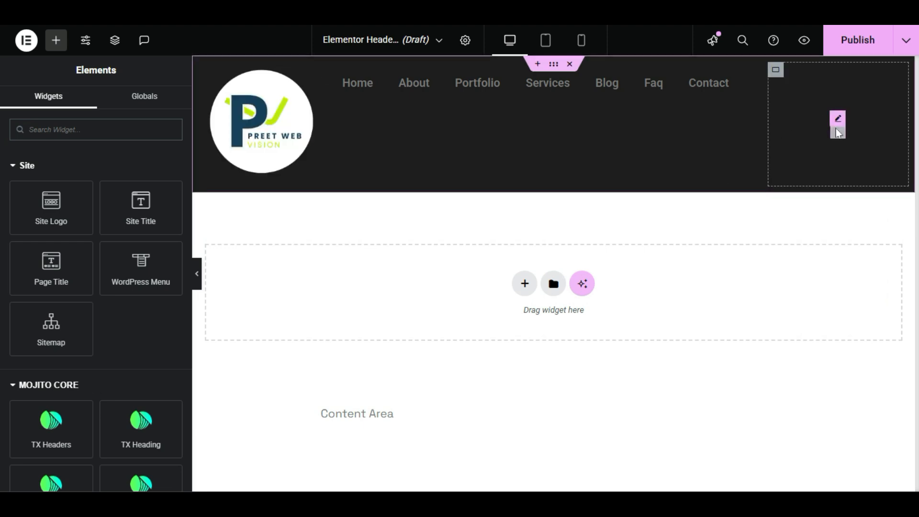
- Reopen the off-canvas panel for editing and set the Width of its site logo to 22%
click(837, 123)
click(50, 106)
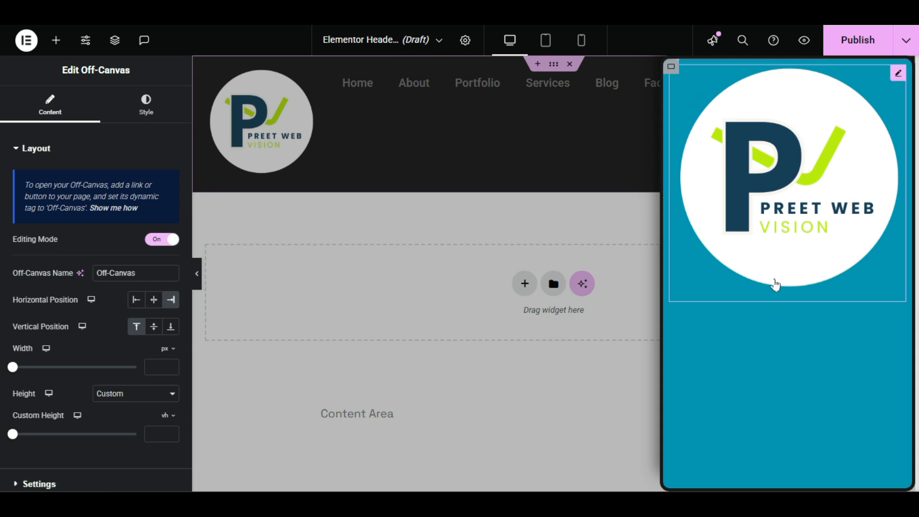
click(898, 73)
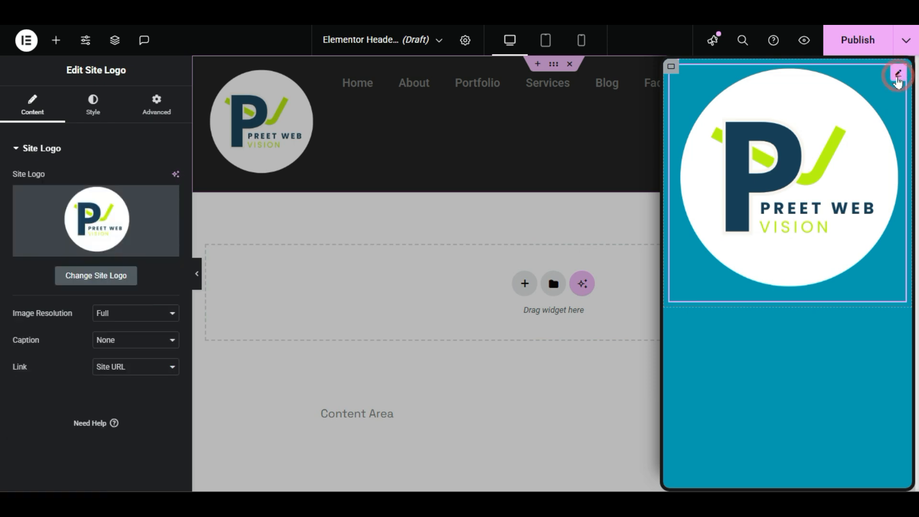
click(91, 110)
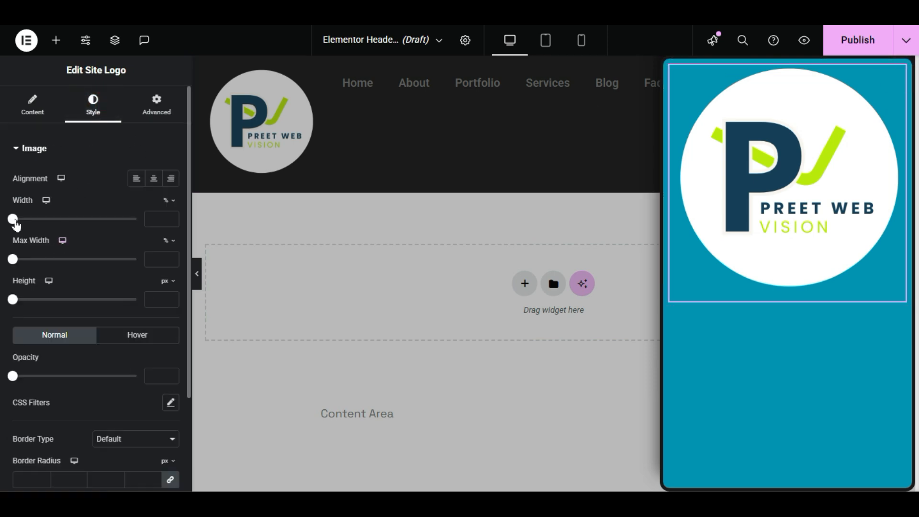
drag(13, 223, 40, 233)
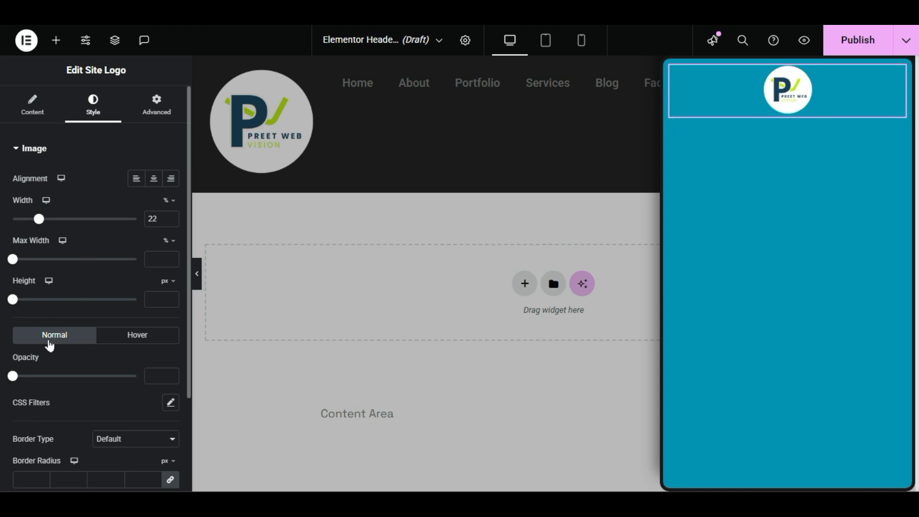
- Apply a box shadow with the default settings to the site logo in the off-canvas panel
scroll(121, 320, down, 3)
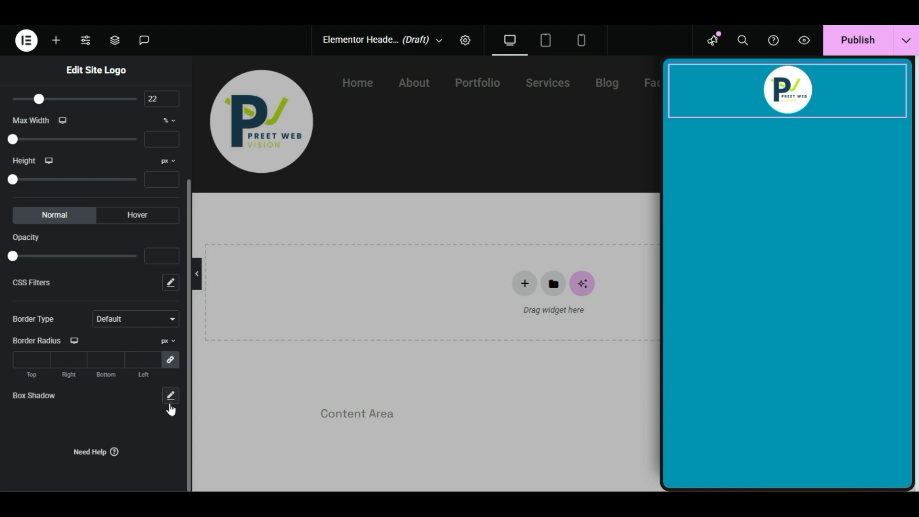
click(171, 401)
click(170, 402)
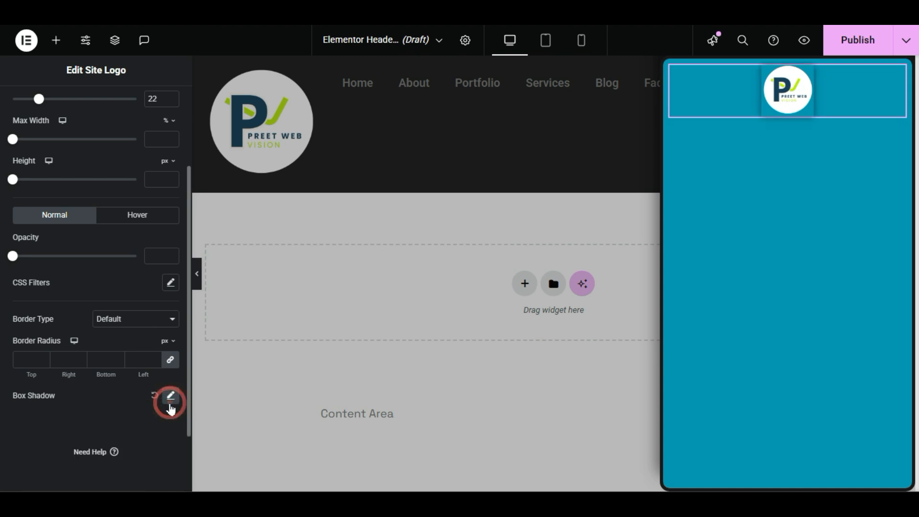
click(154, 395)
click(165, 402)
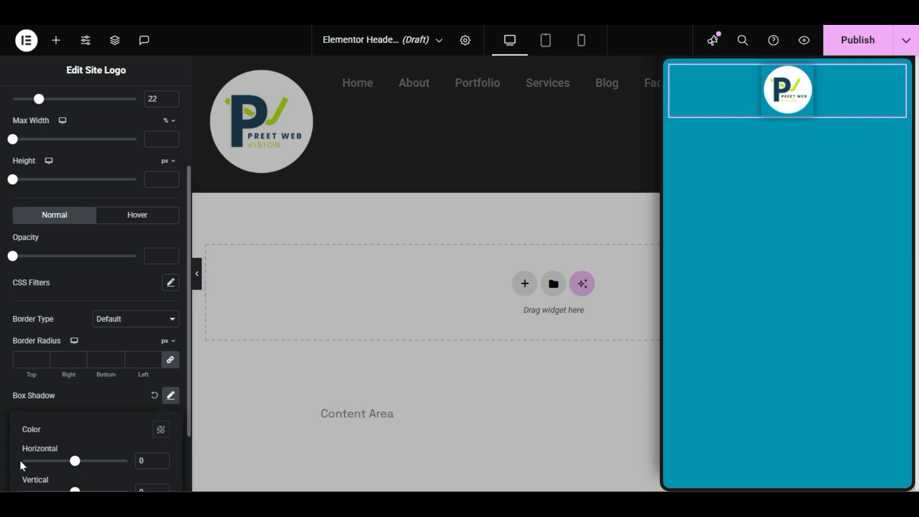
click(101, 406)
click(101, 406)
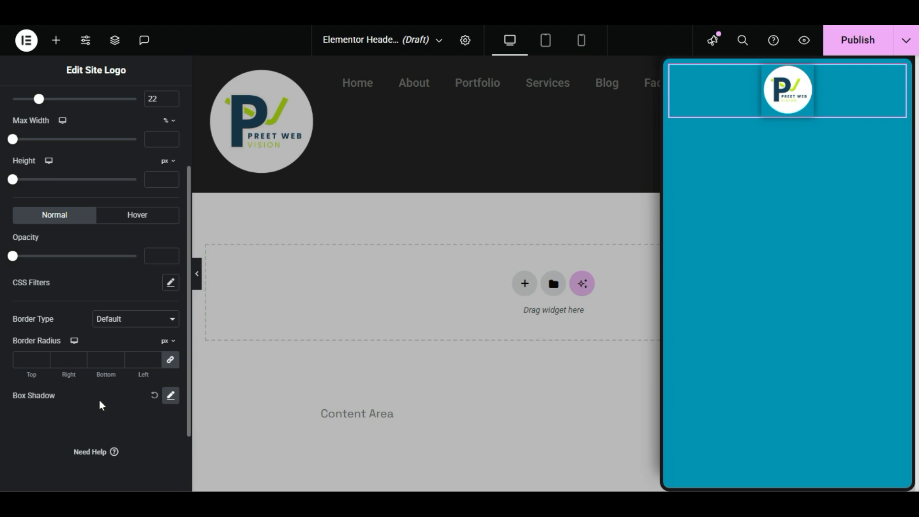
scroll(72, 180, up, 3)
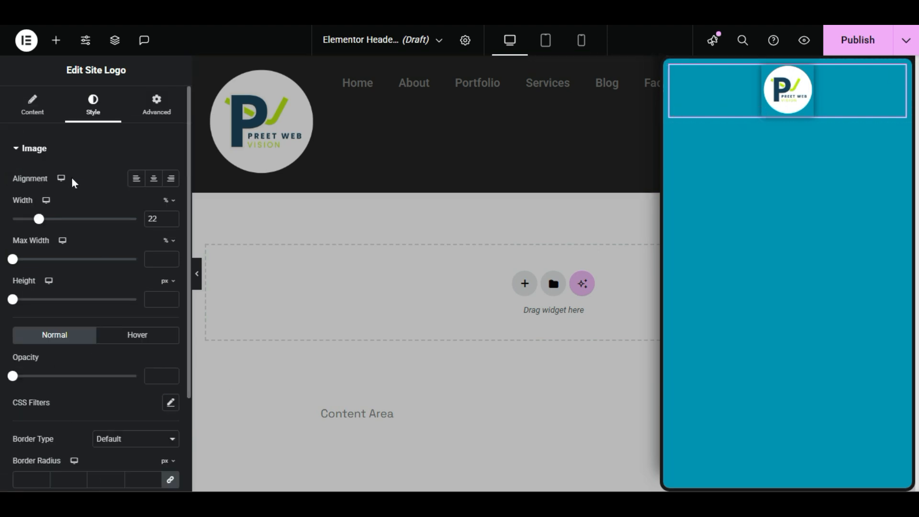
- Add a Posts widget from the Pro widgets below the site logo in the off-canvas panel
click(56, 40)
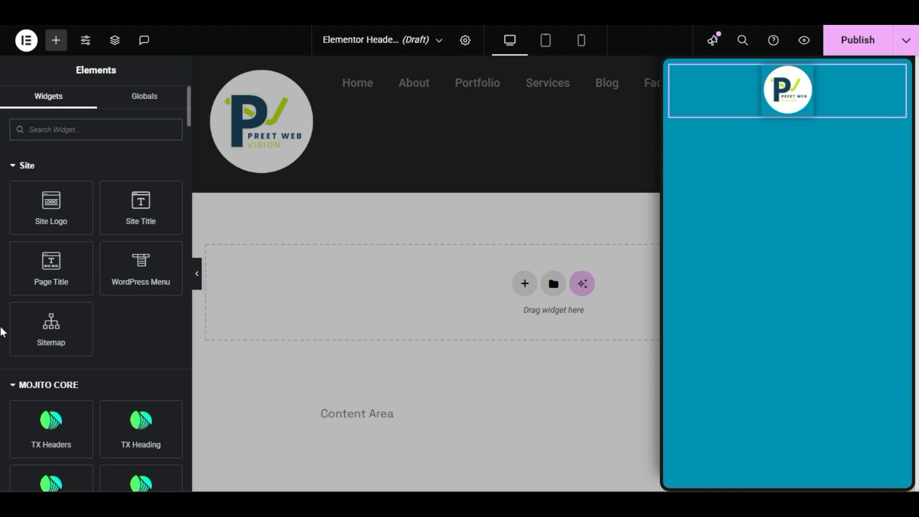
scroll(2, 334, down, 20)
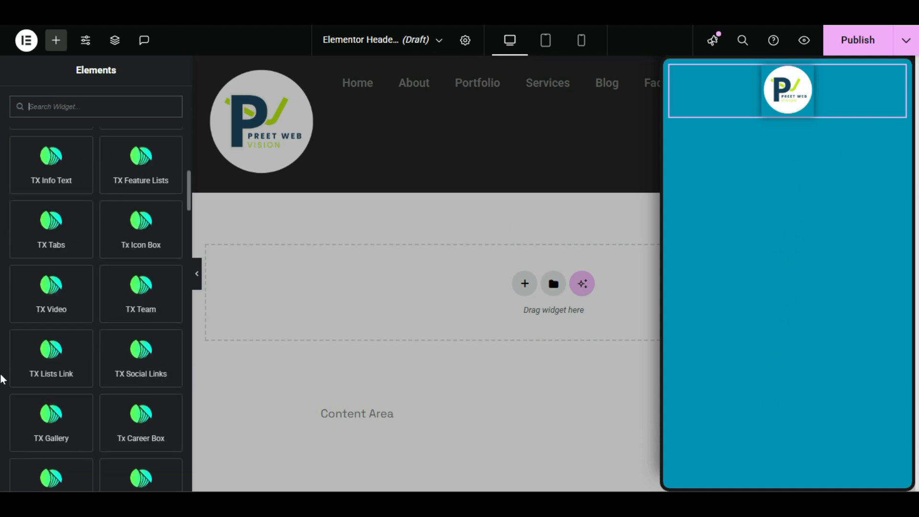
scroll(2, 369, up, 5)
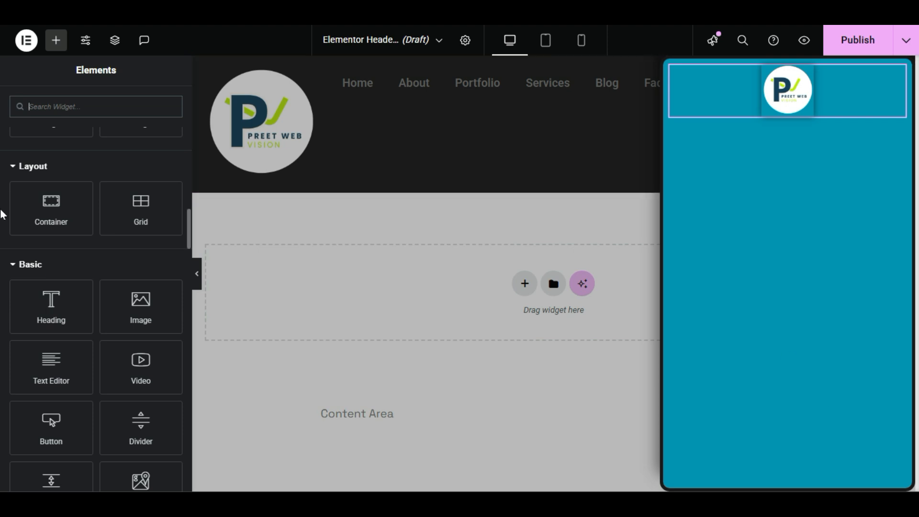
scroll(2, 338, down, 10)
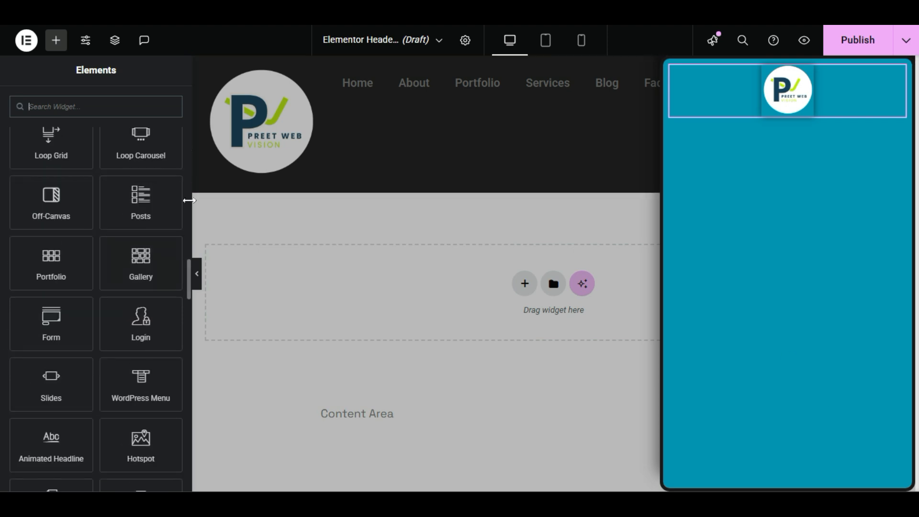
scroll(119, 273, up, 3)
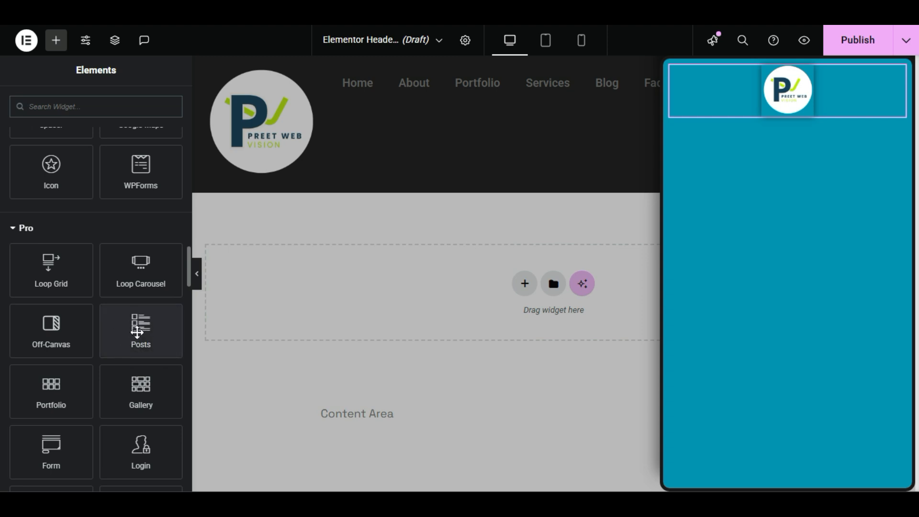
drag(137, 332, 825, 178)
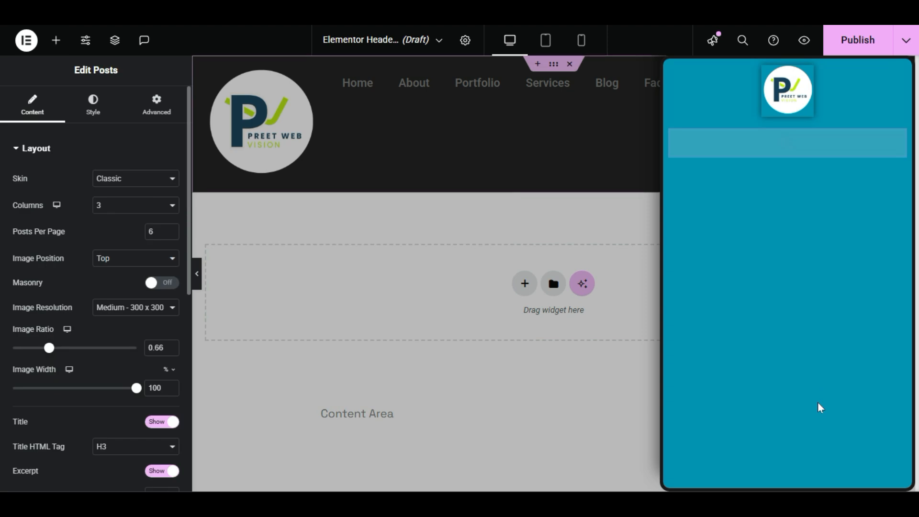
- Set the Posts widget to 1 column and 2 posts per page, and hide the excerpt
click(132, 206)
click(129, 224)
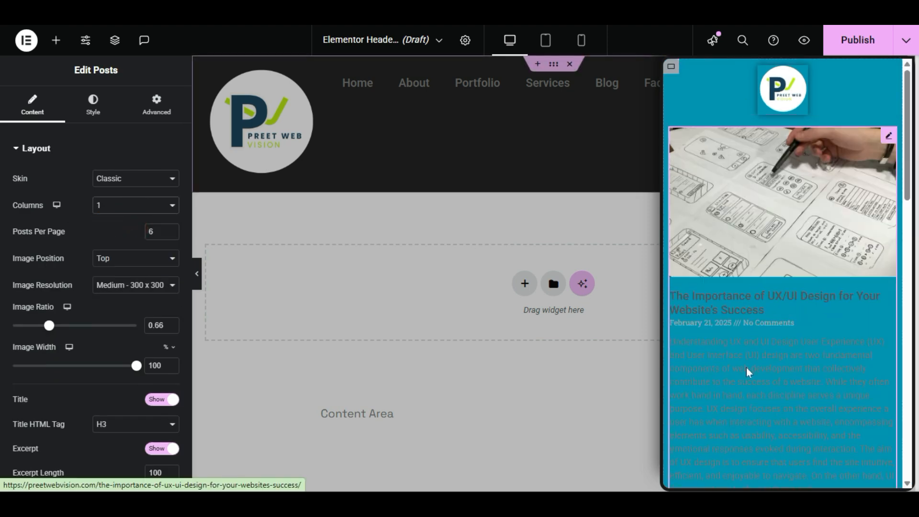
scroll(753, 363, down, 7)
scroll(722, 318, up, 4)
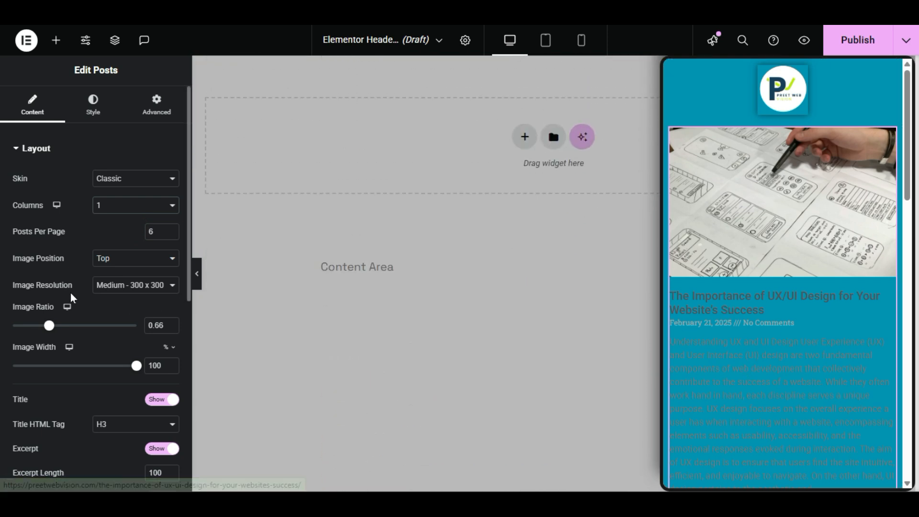
key(BackSpace)
text(2)
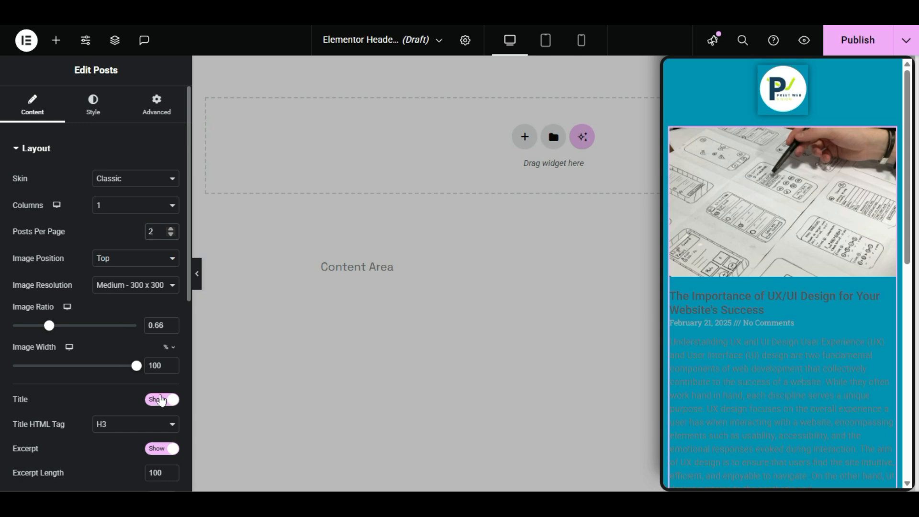
click(161, 451)
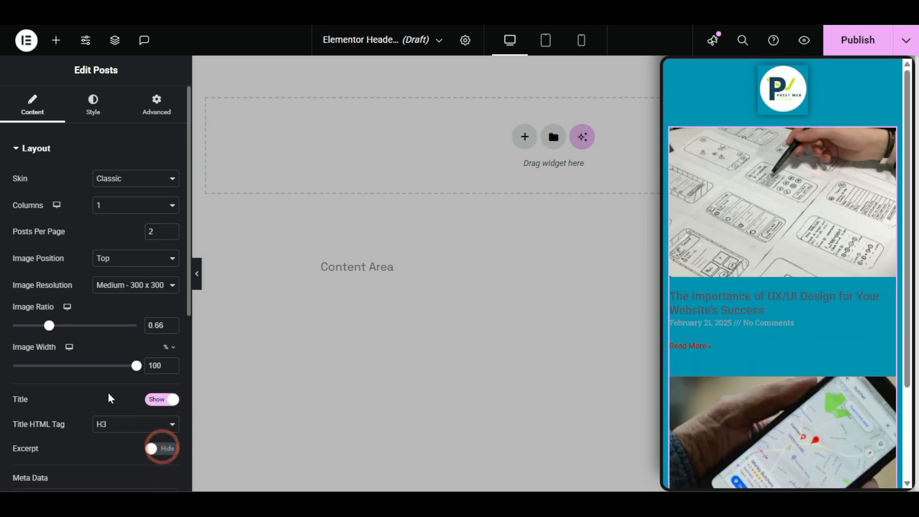
scroll(764, 298, down, 2)
scroll(764, 298, up, 2)
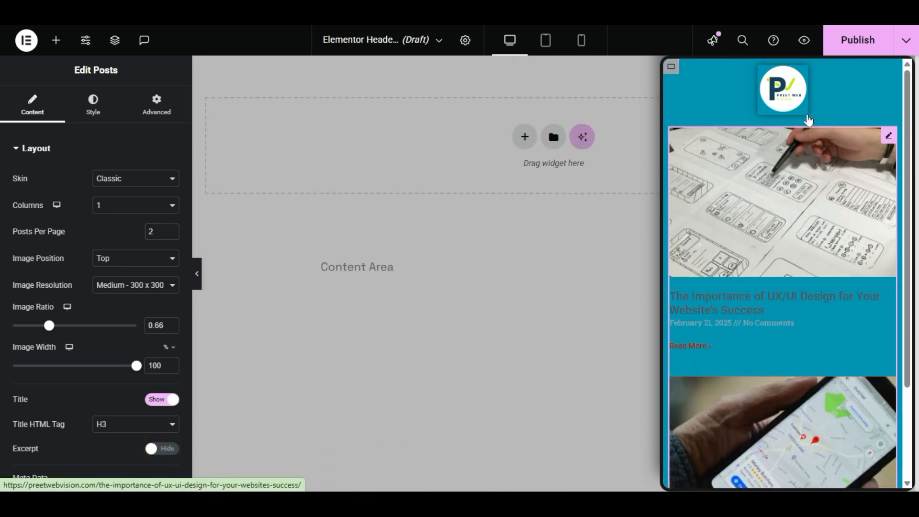
- Delete the Posts widget from the off-canvas panel
right_click(800, 206)
click(779, 476)
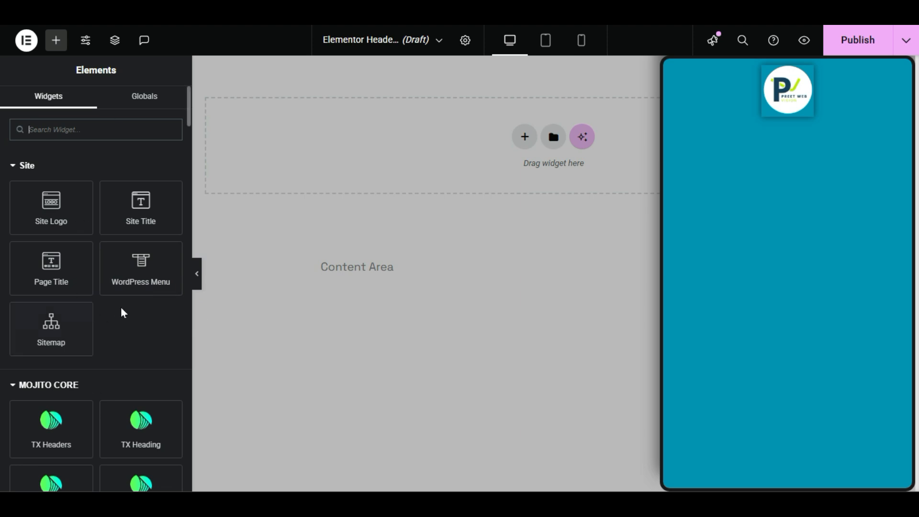
- Add a WordPress Menu widget below the off-canvas site logo, showing the Main Menu in a Vertical layout
drag(149, 267, 791, 117)
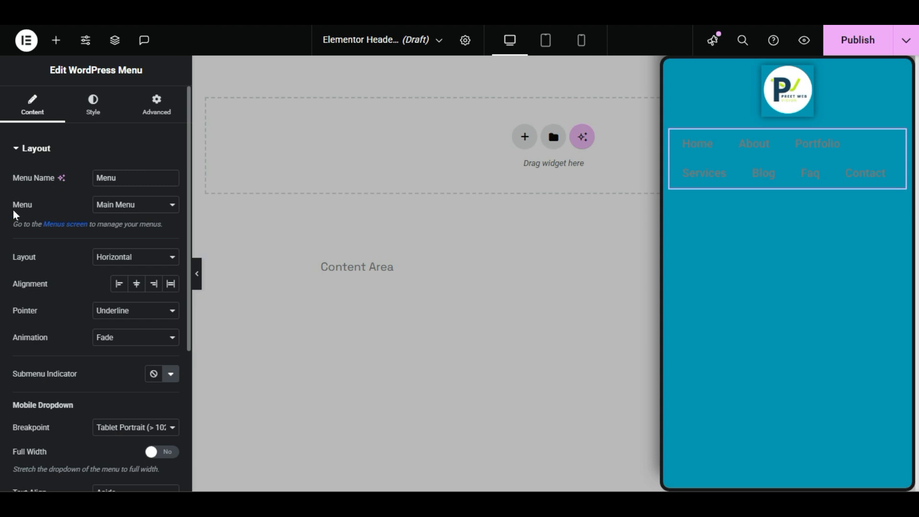
click(143, 208)
click(144, 218)
click(115, 264)
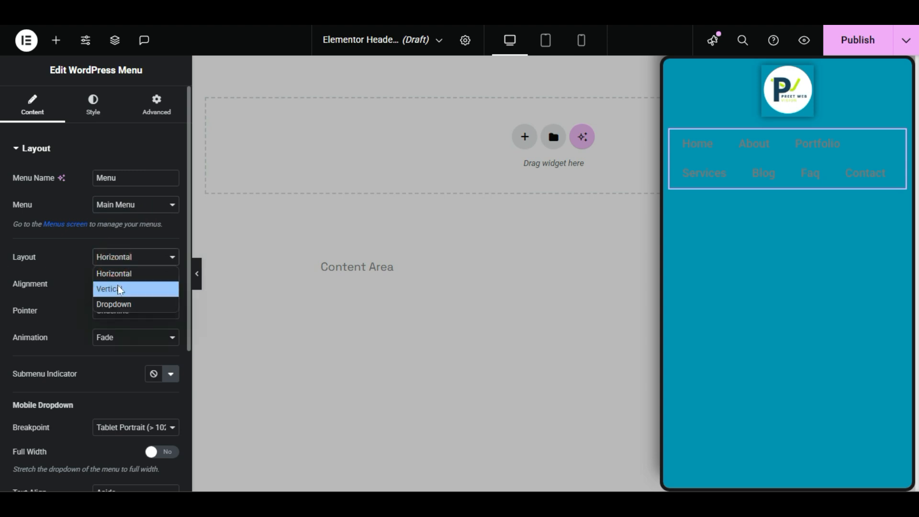
click(118, 286)
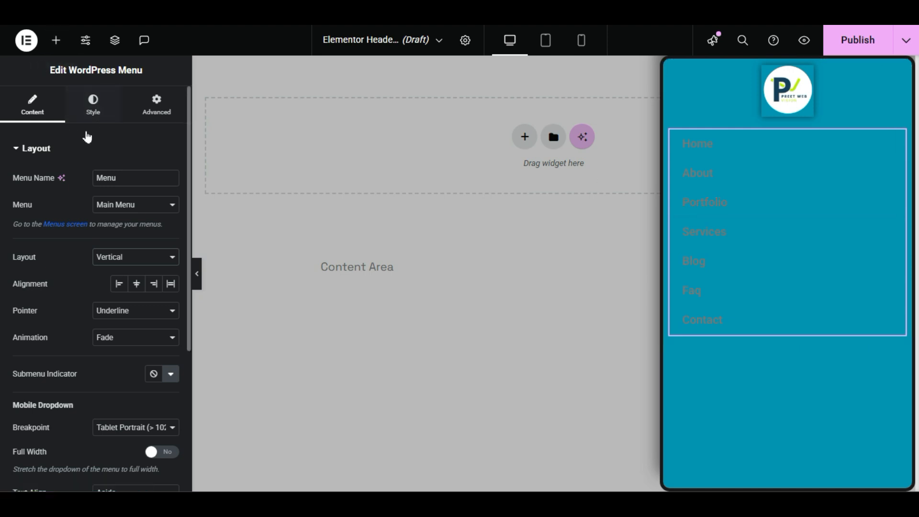
- Set the normal text color of the off-canvas menu to white (#FFFFFF)
click(91, 109)
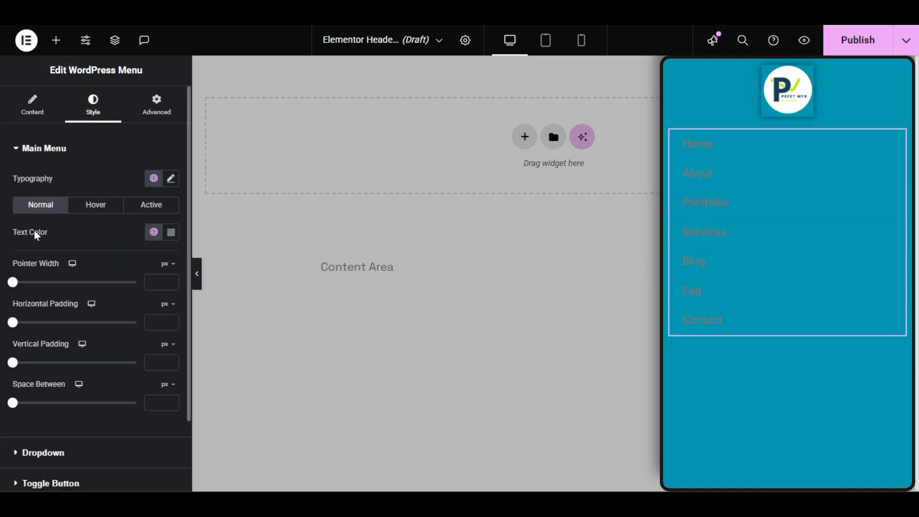
click(171, 232)
click(98, 284)
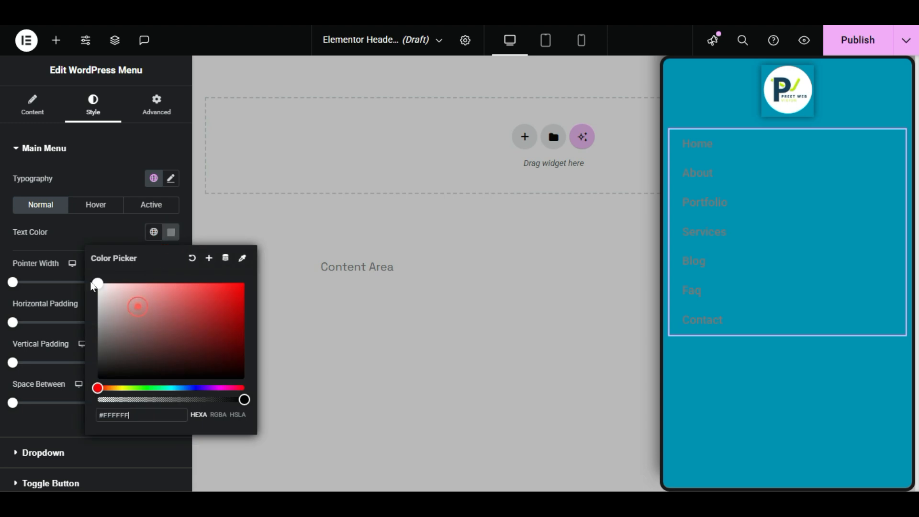
click(88, 226)
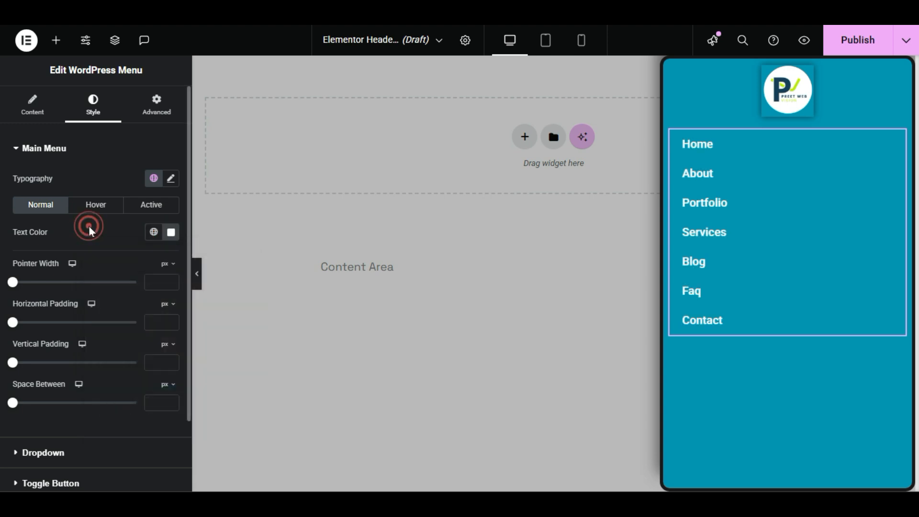
- Center-align the off-canvas menu items and set their Pointer to Background
click(40, 108)
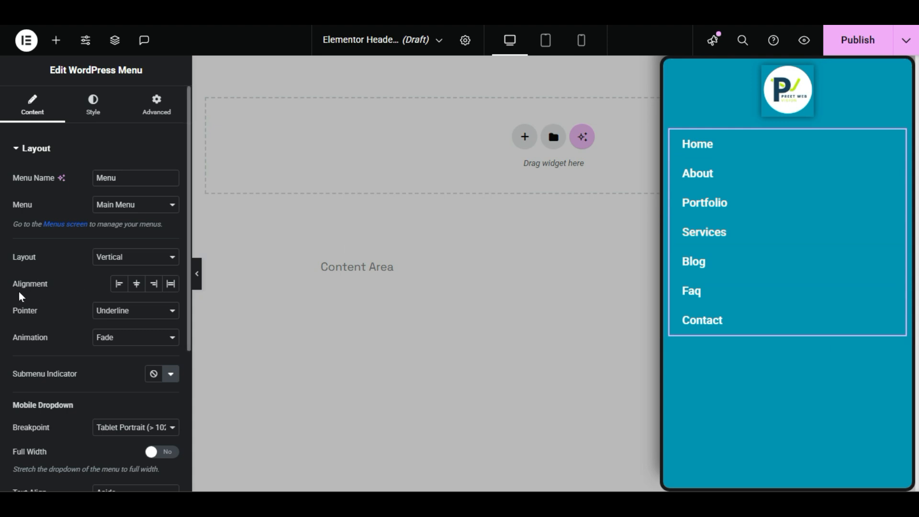
click(135, 285)
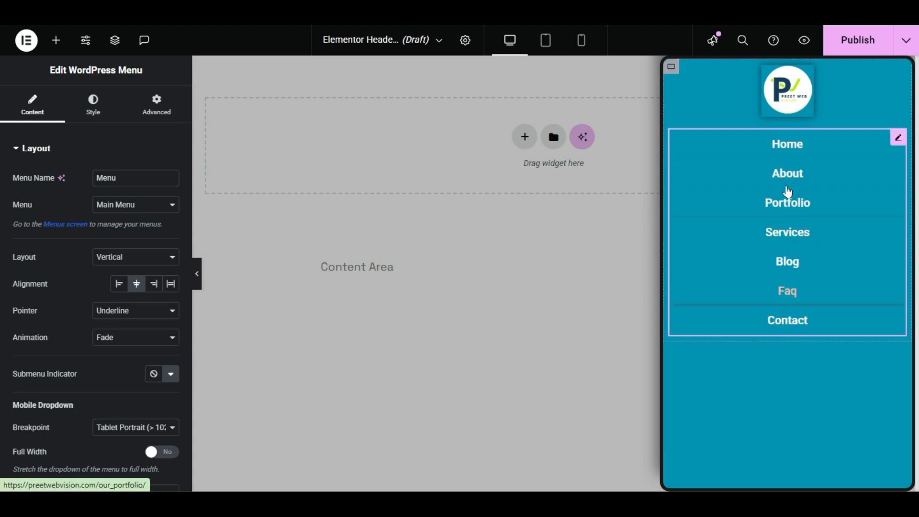
click(143, 312)
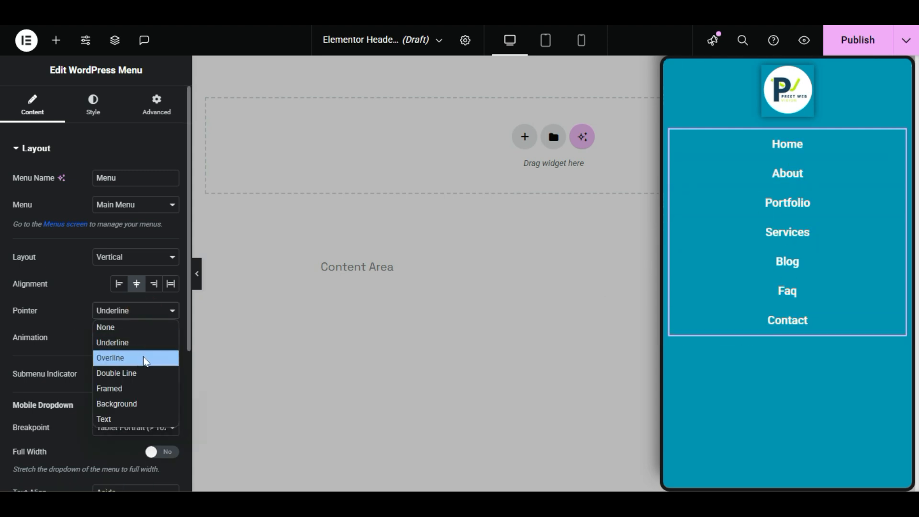
click(146, 399)
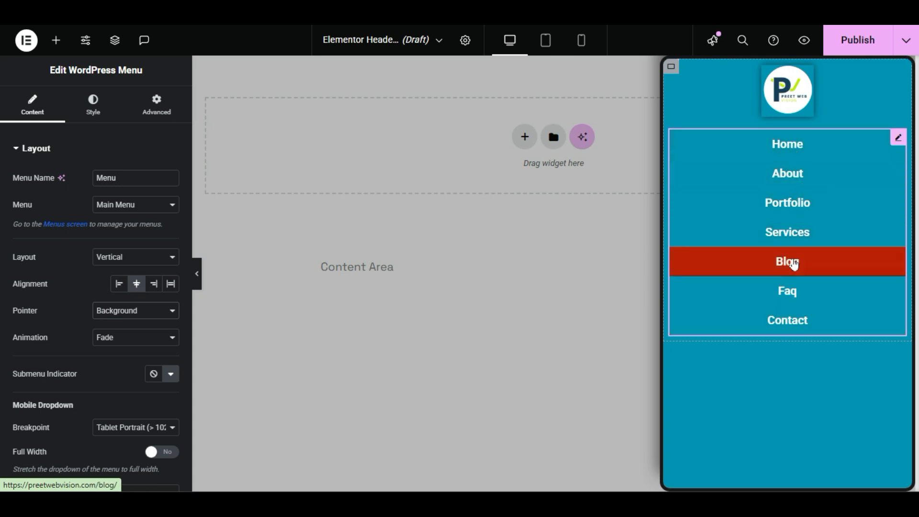
- Set the Main Menu's hover Pointer Color to near-black #0F0F0F
click(95, 114)
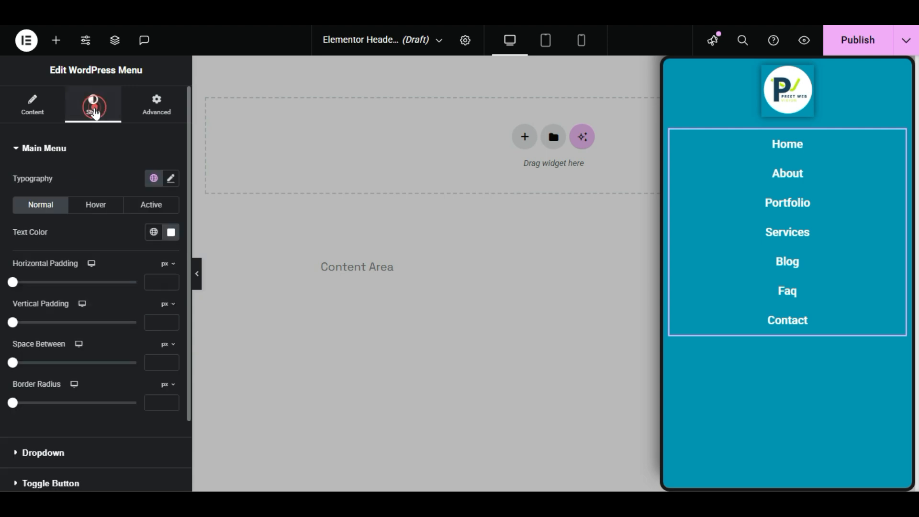
scroll(2, 225, down, 2)
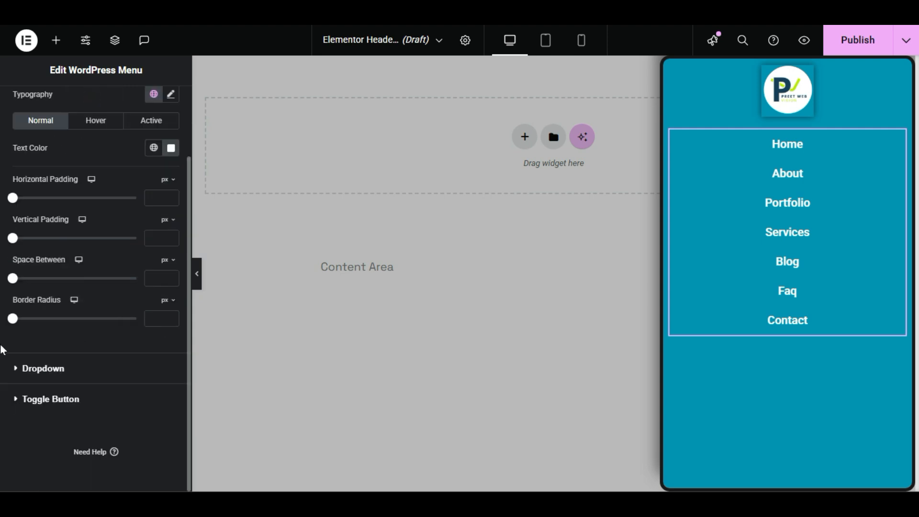
click(67, 404)
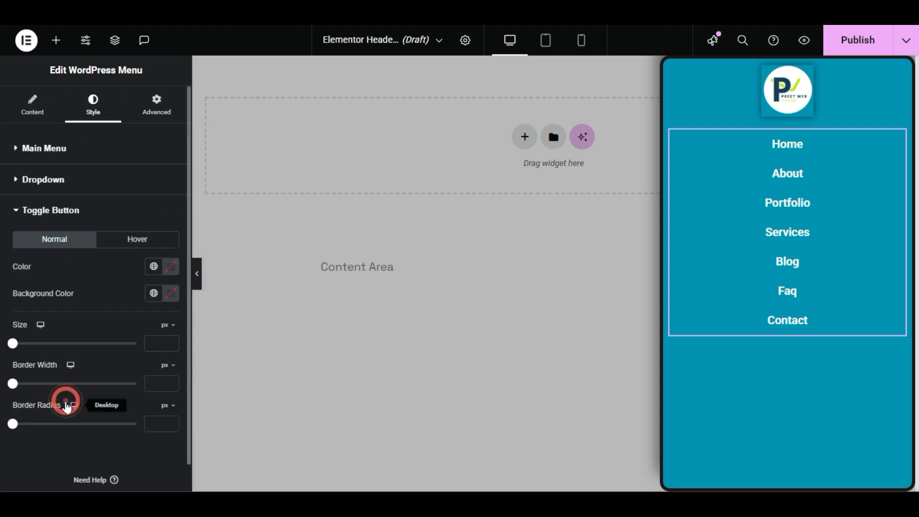
click(39, 158)
scroll(2, 280, down, 2)
scroll(2, 280, up, 2)
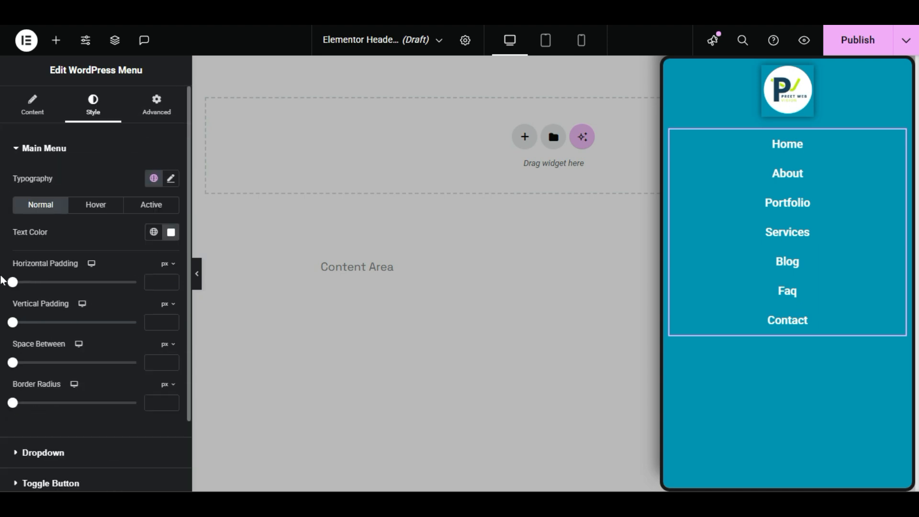
click(90, 206)
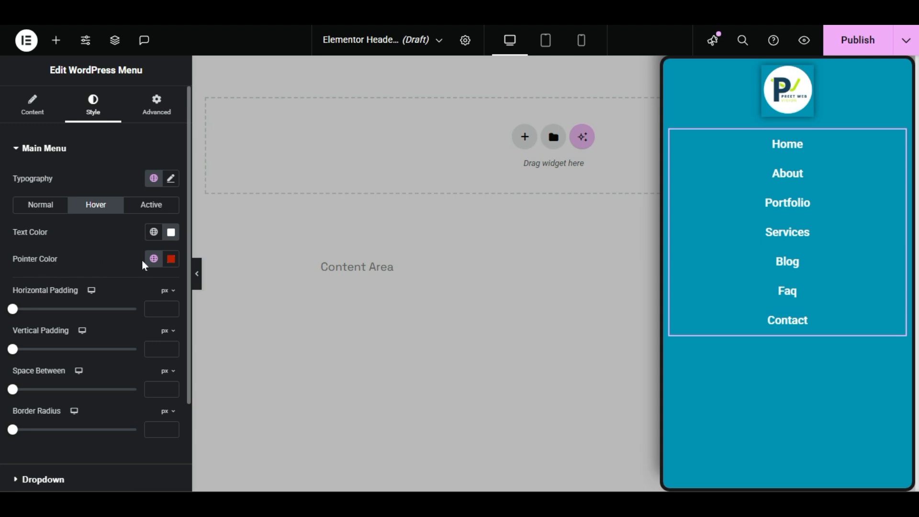
click(171, 259)
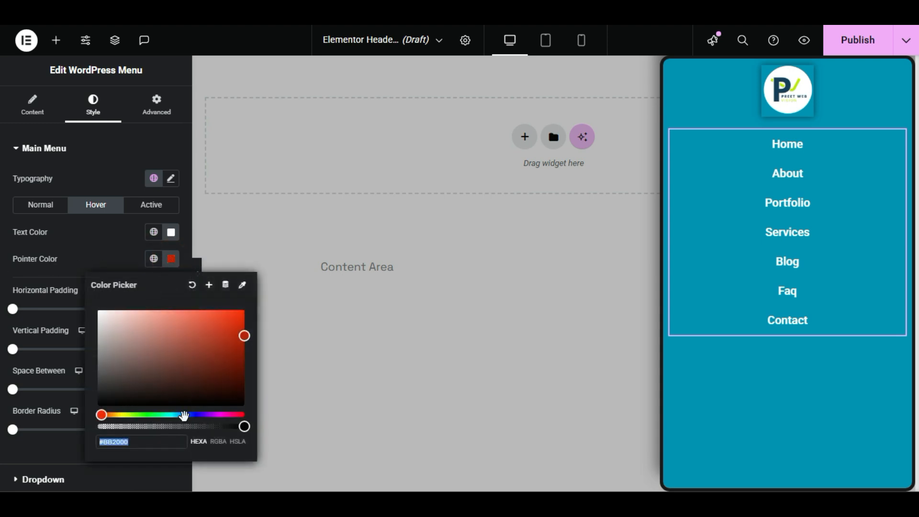
drag(184, 415, 189, 414)
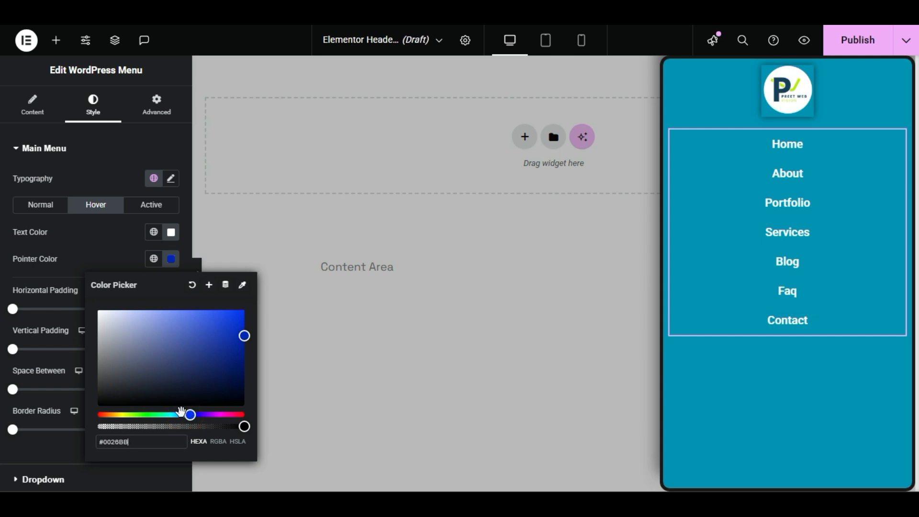
drag(112, 415, 137, 415)
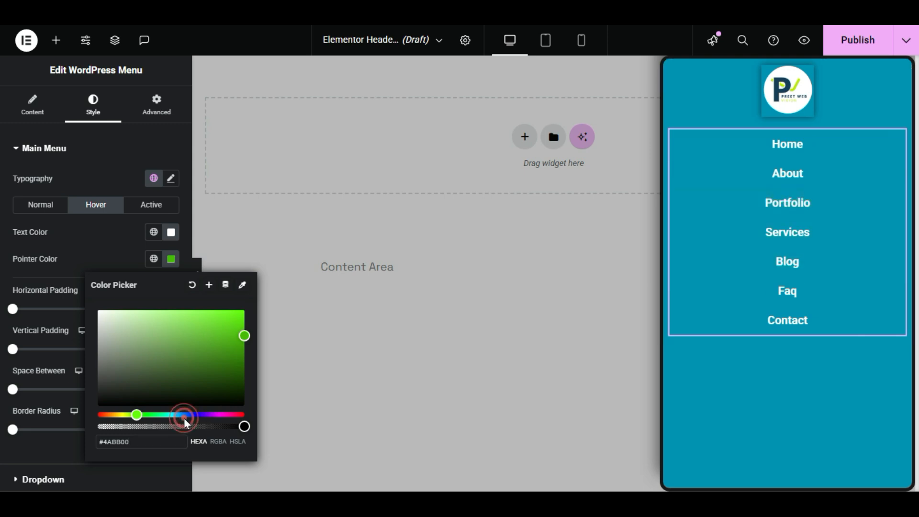
drag(186, 416, 189, 415)
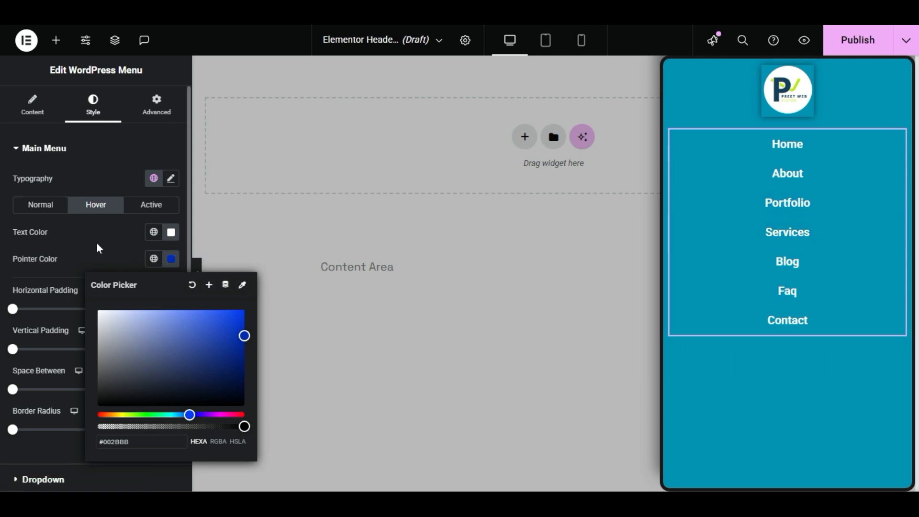
drag(174, 402, 87, 400)
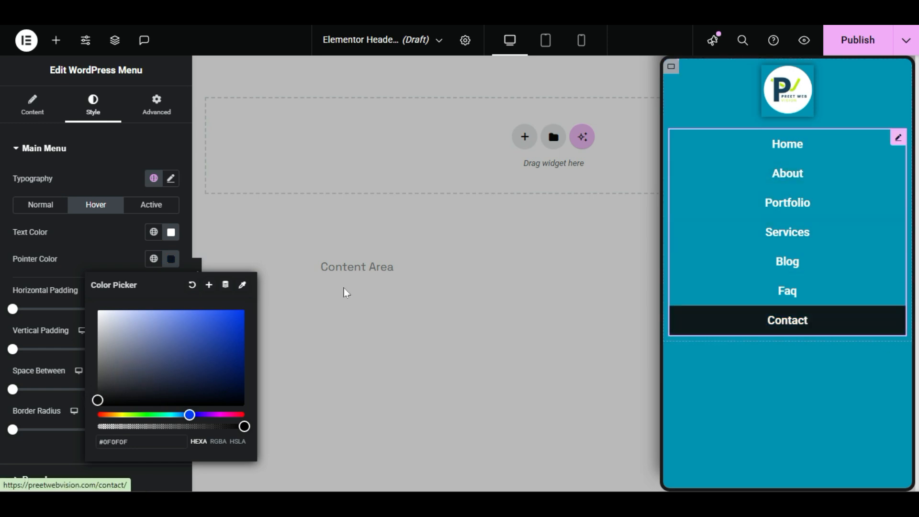
click(110, 259)
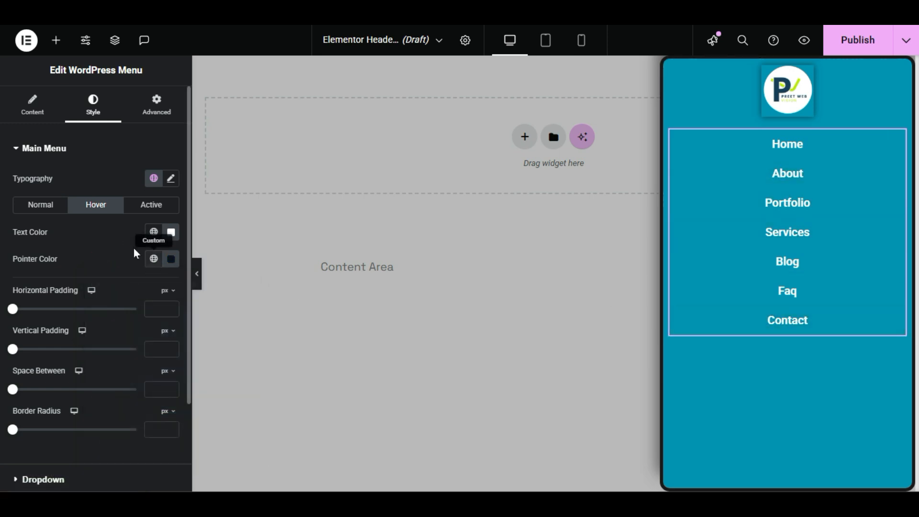
- Change the off-canvas WordPress Menu's Submenu Indicator to the recommended chevron icon
click(9, 113)
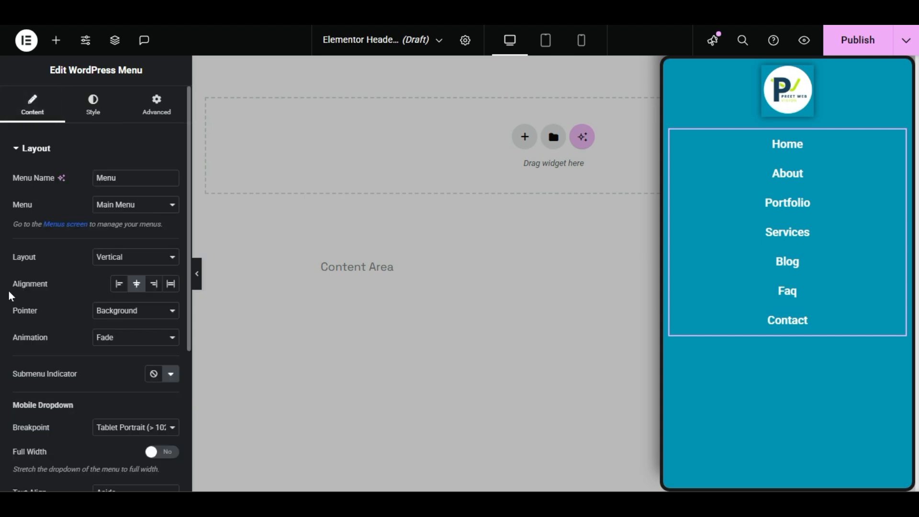
scroll(10, 293, down, 2)
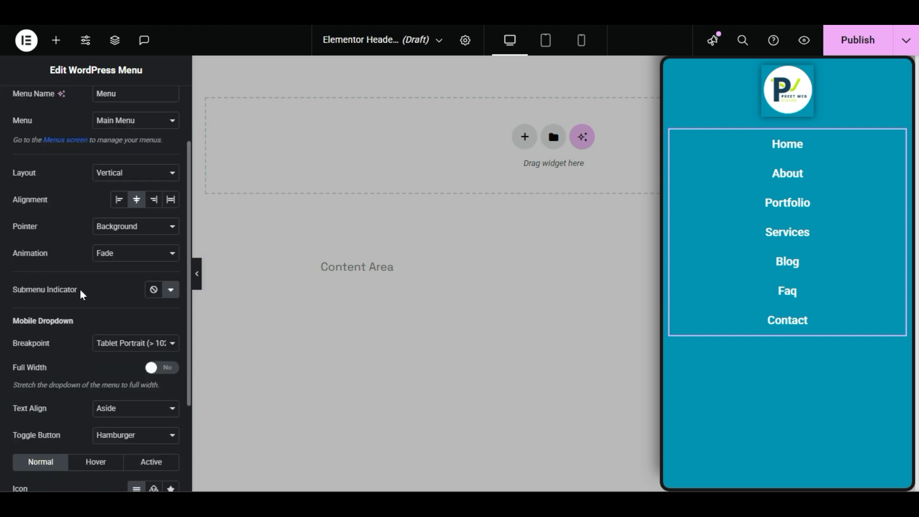
click(166, 290)
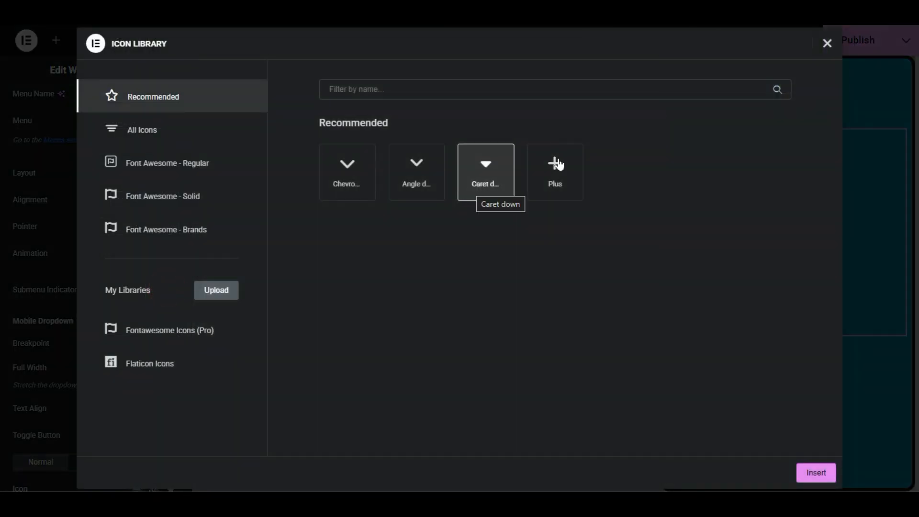
click(826, 42)
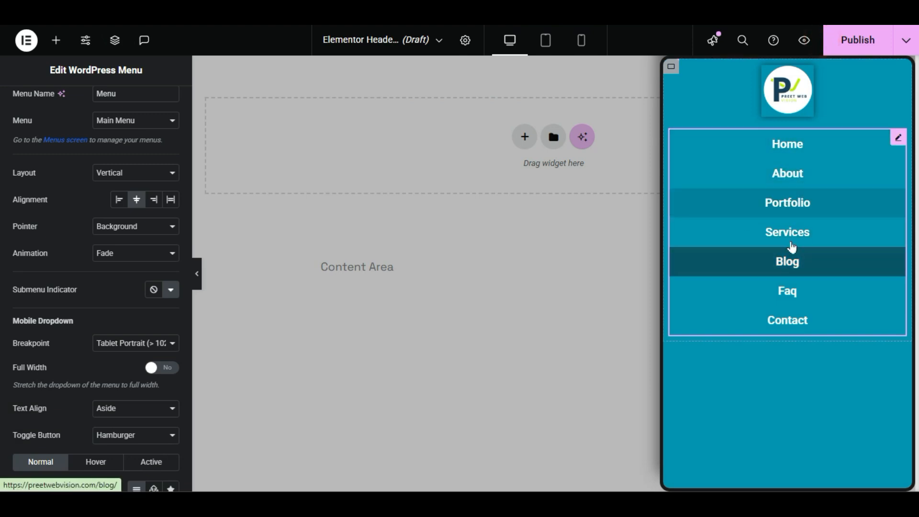
click(169, 294)
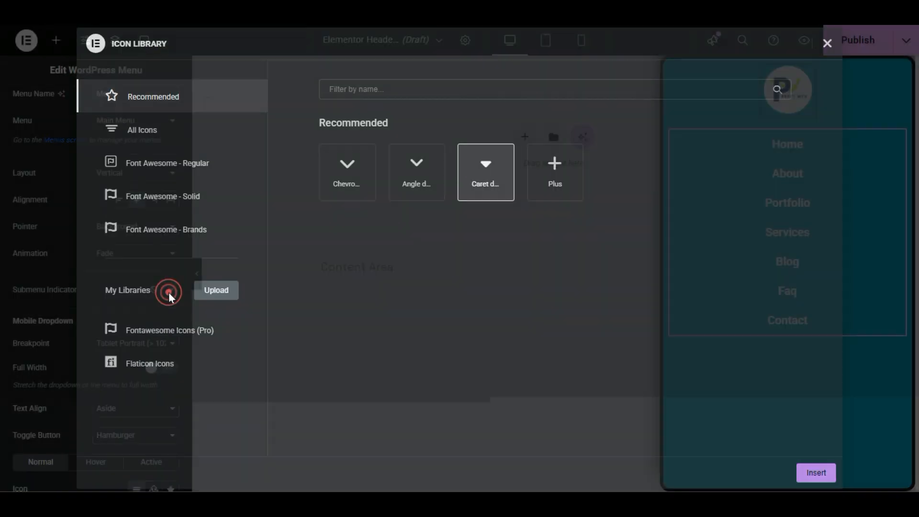
click(333, 182)
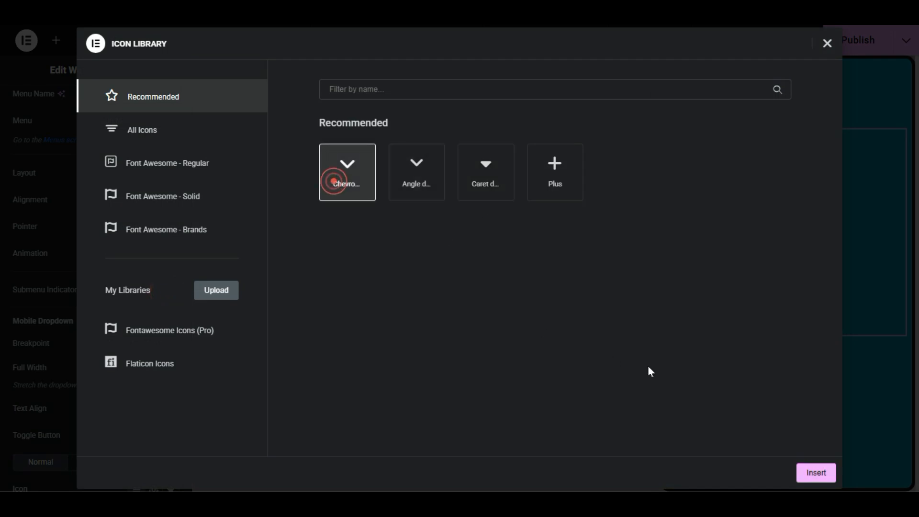
click(810, 470)
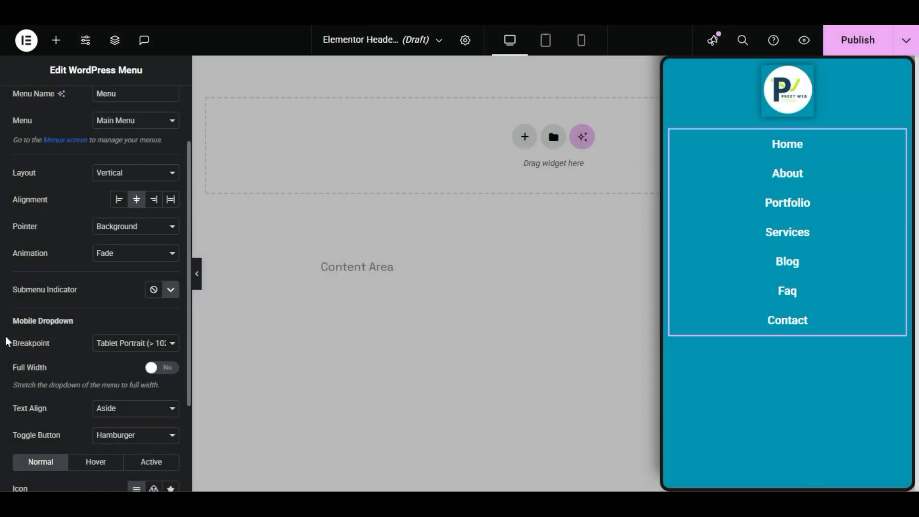
- Set the mobile dropdown's Text Align to Center, keeping Full Width off and the Toggle Button as Hamburger
scroll(21, 368, down, 2)
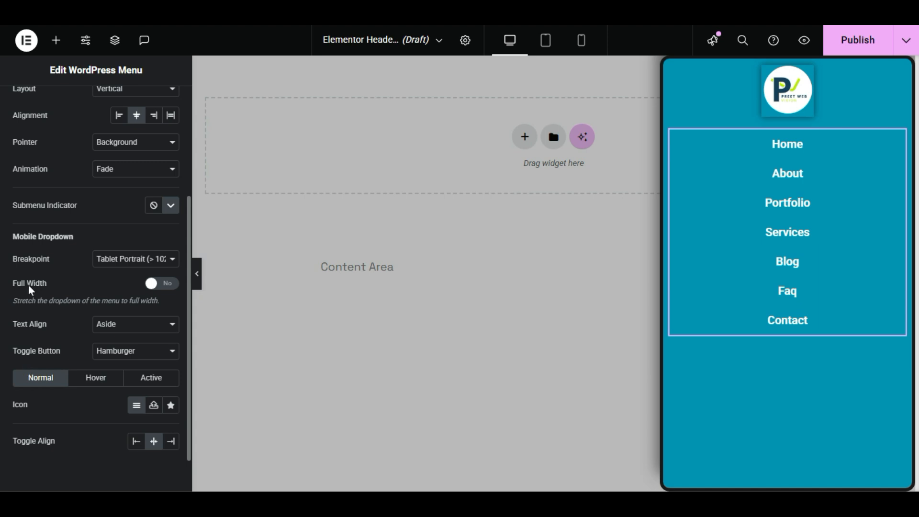
click(158, 290)
click(157, 289)
click(131, 331)
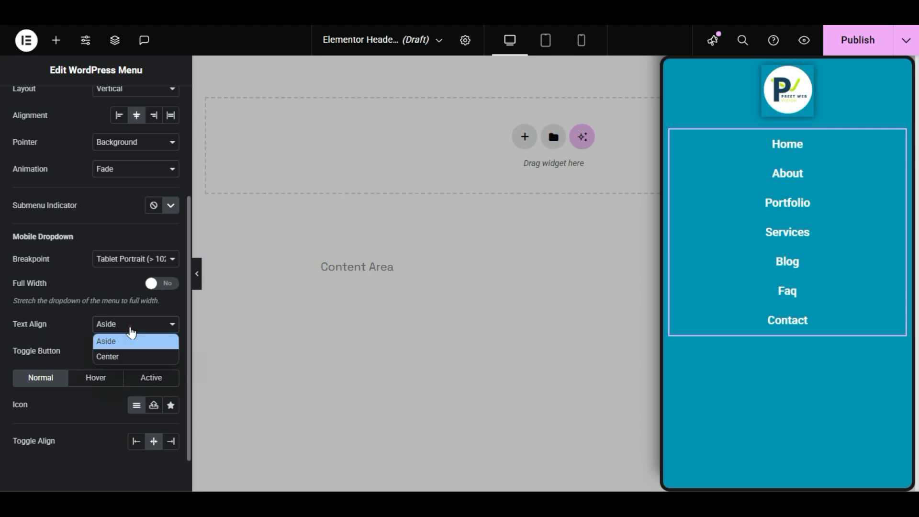
click(127, 358)
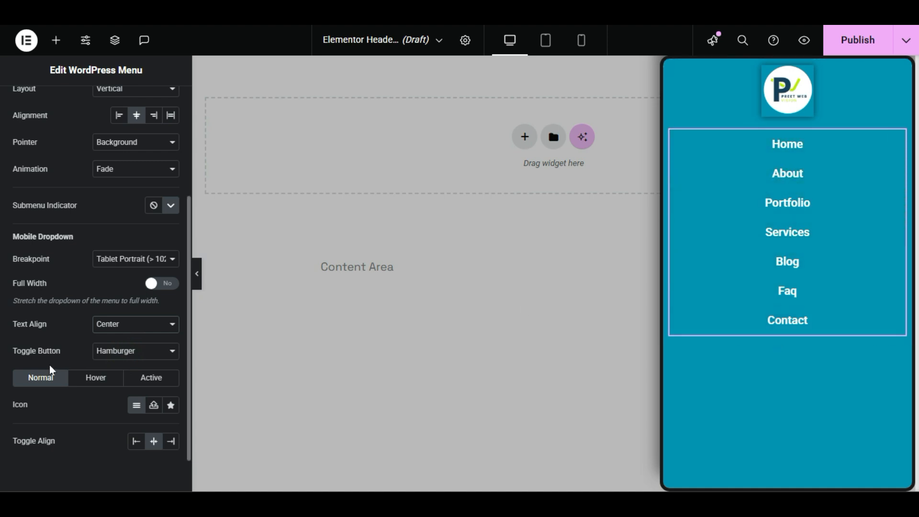
click(143, 356)
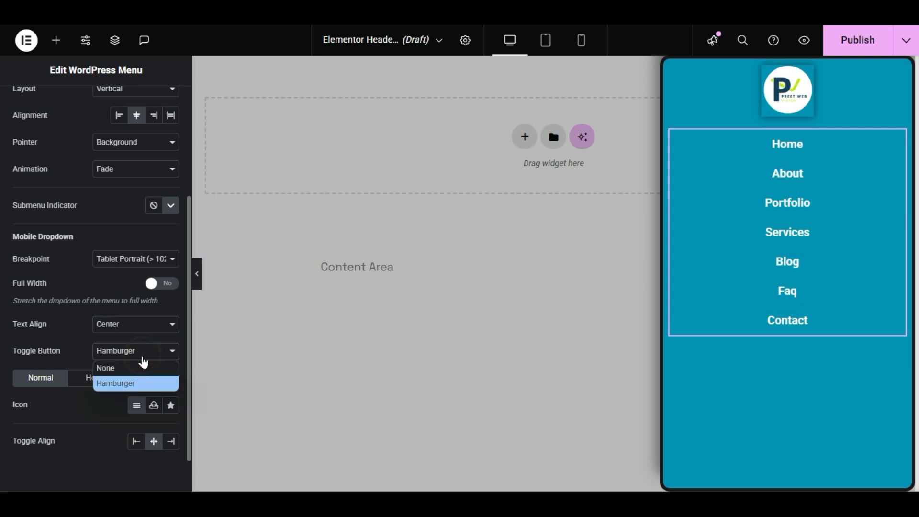
click(143, 356)
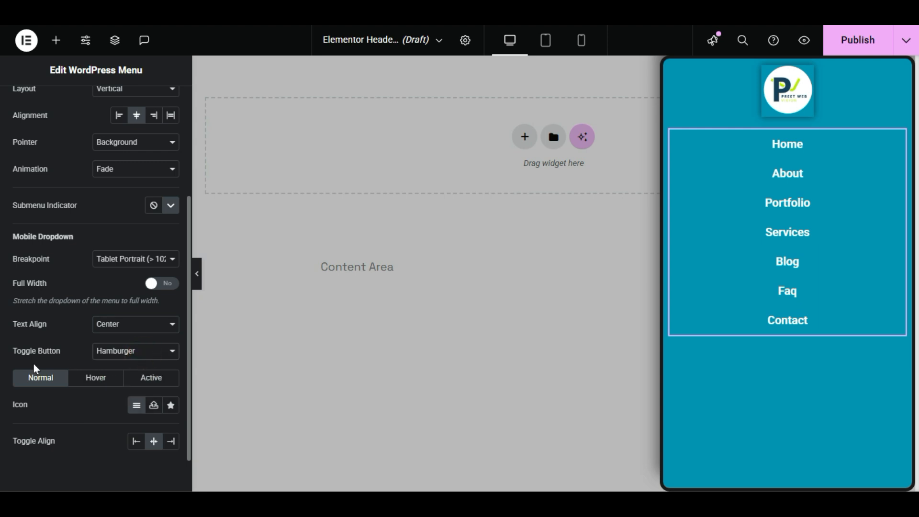
scroll(51, 391, down, 2)
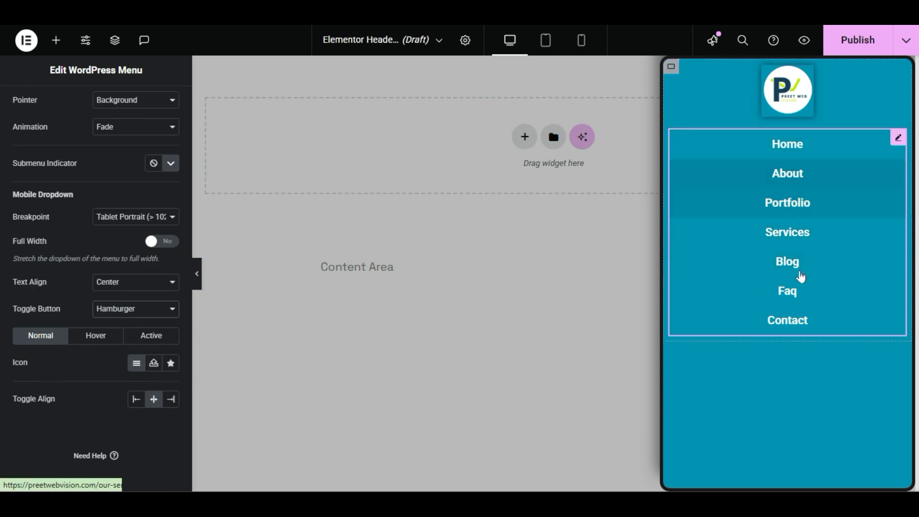
scroll(3, 162, up, 2)
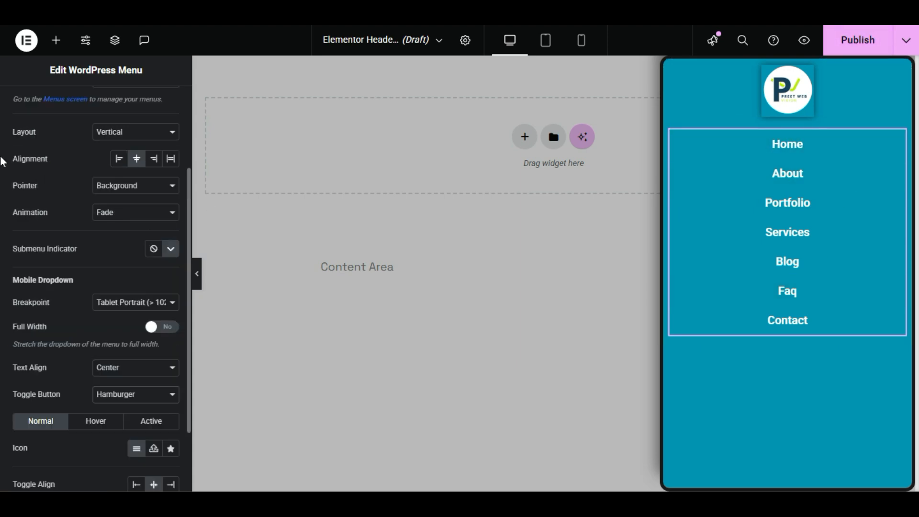
scroll(3, 162, up, 3)
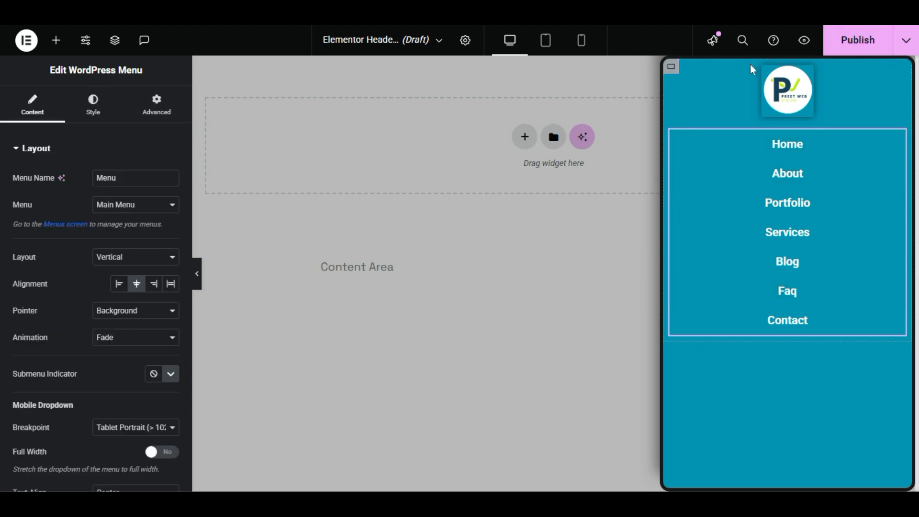
- Select the Off-Canvas element in the page structure and switch its Editing Mode off
click(672, 68)
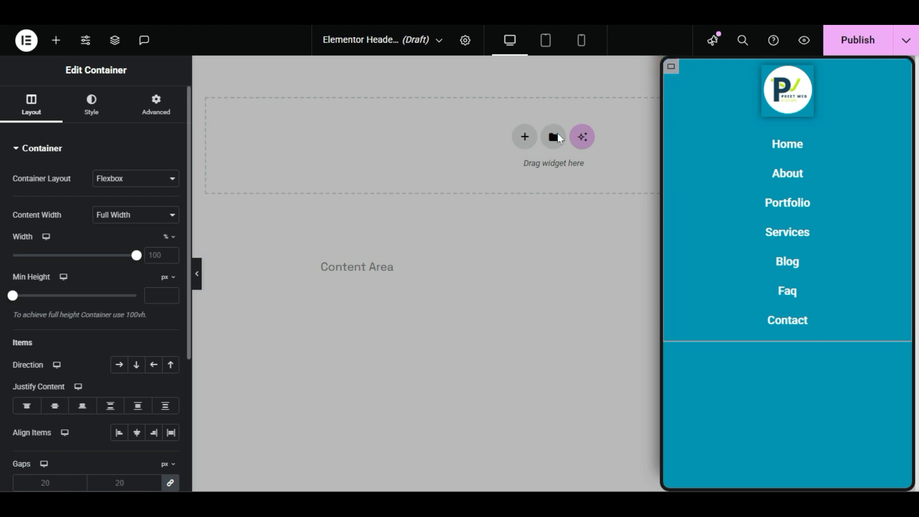
click(904, 68)
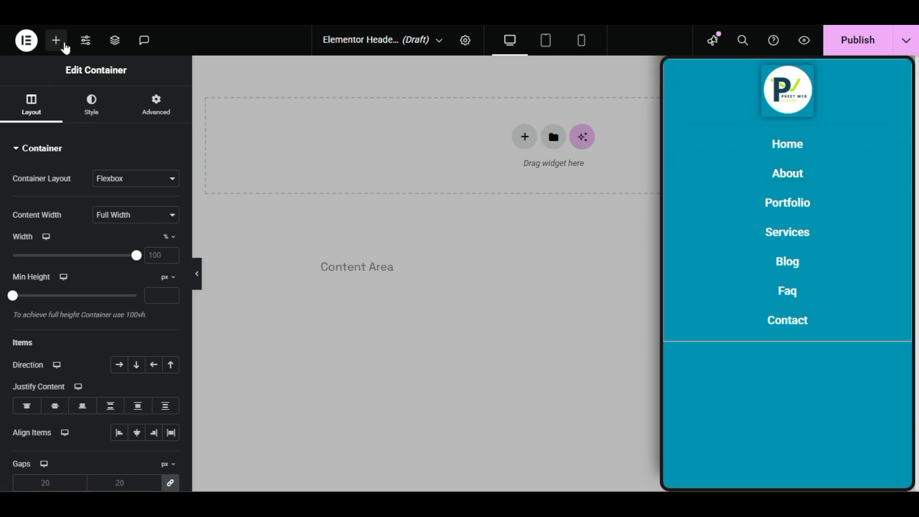
click(115, 40)
click(802, 127)
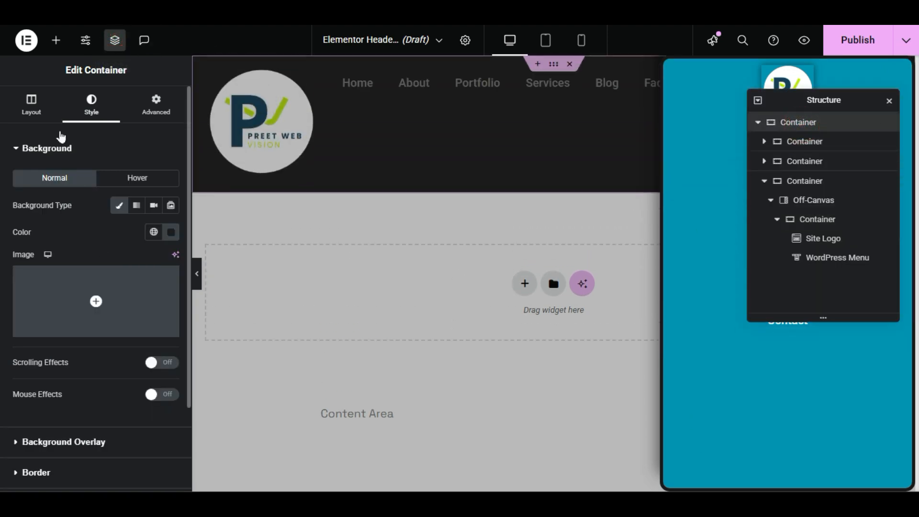
click(22, 115)
scroll(69, 368, down, 4)
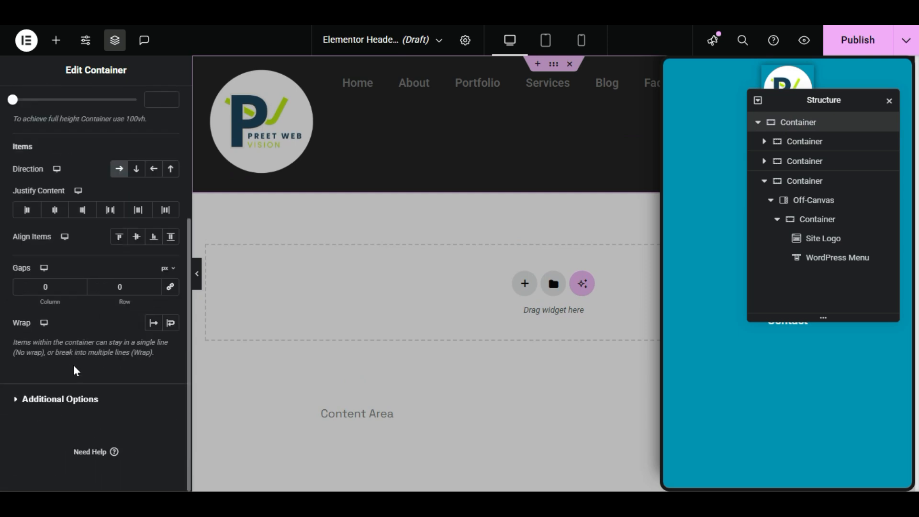
click(682, 266)
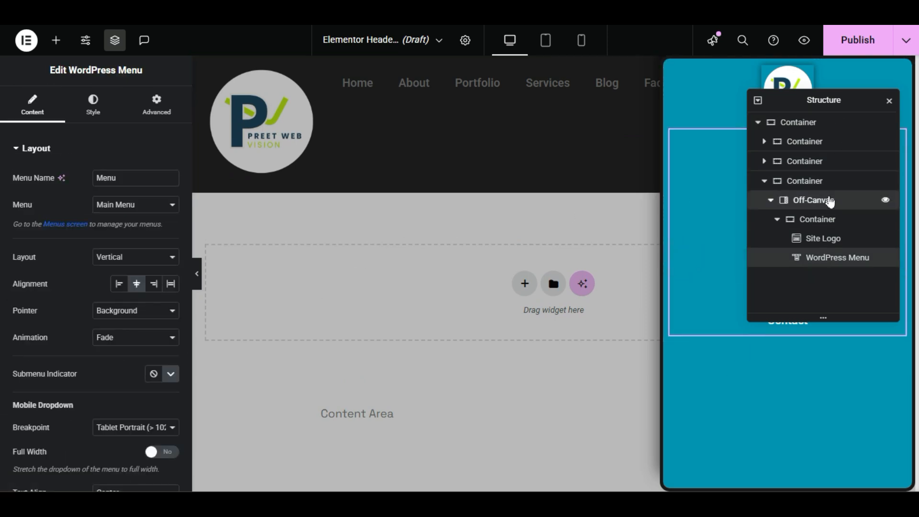
click(828, 201)
click(153, 241)
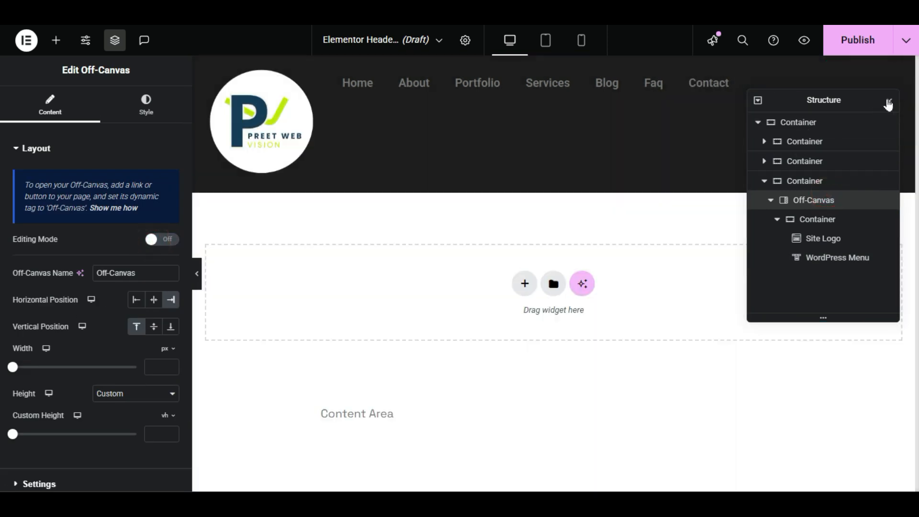
click(888, 103)
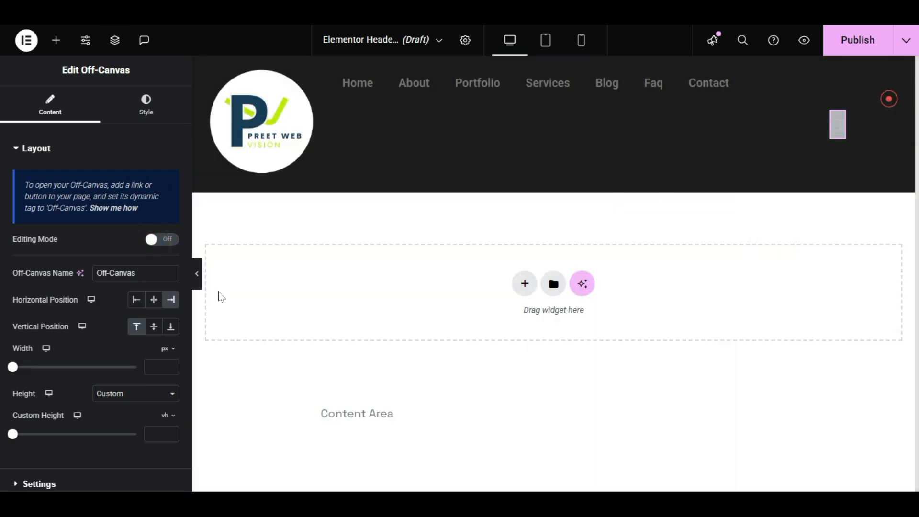
- Preview the off-canvas panel by toggling Editing Mode on and off, leaving the Off-Canvas widget selected in the header
click(159, 240)
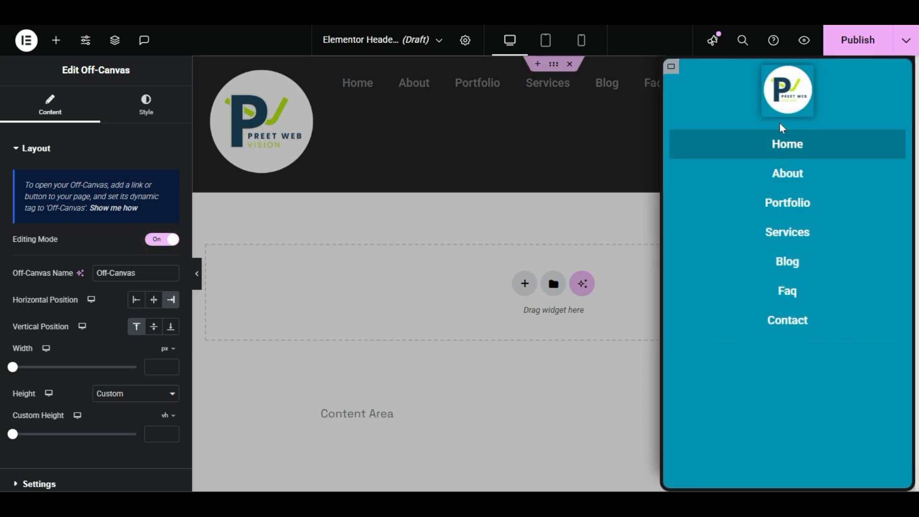
click(162, 248)
click(161, 243)
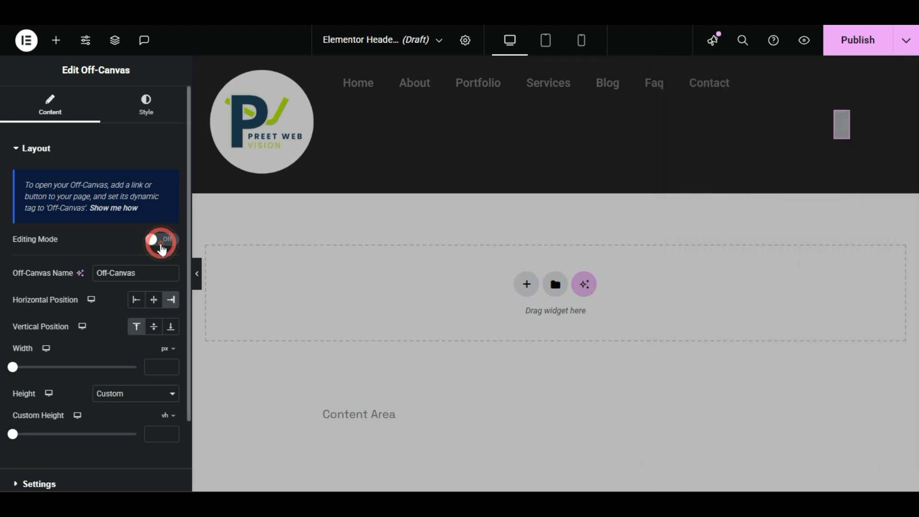
click(161, 243)
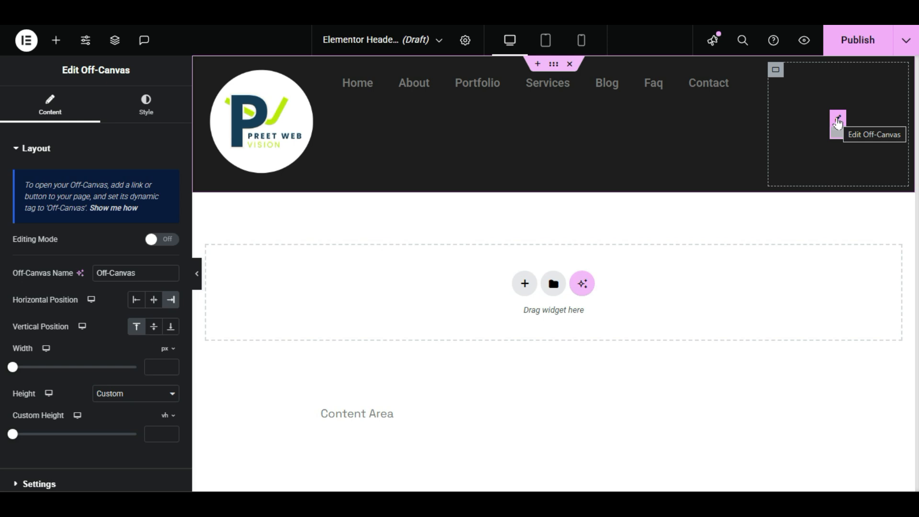
click(837, 124)
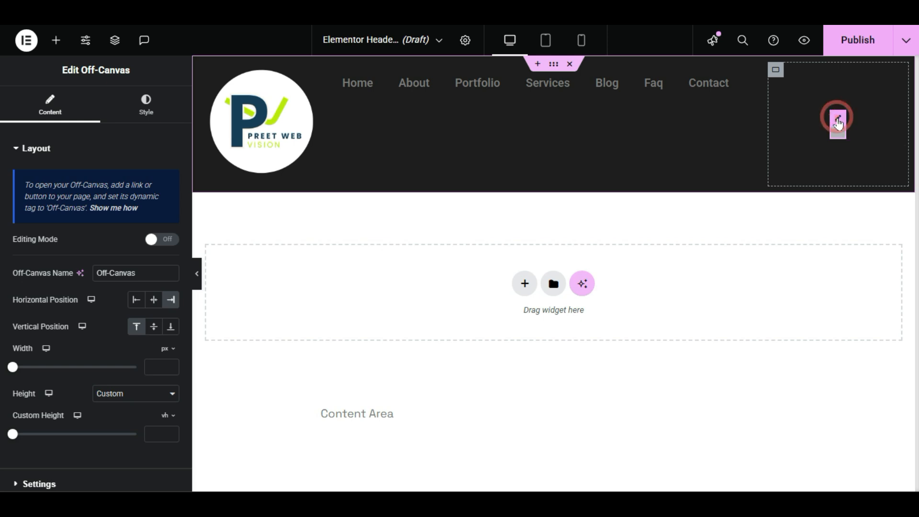
- Review the Off-Canvas widget's background and border styling and its entrance, exit and interaction settings
click(118, 108)
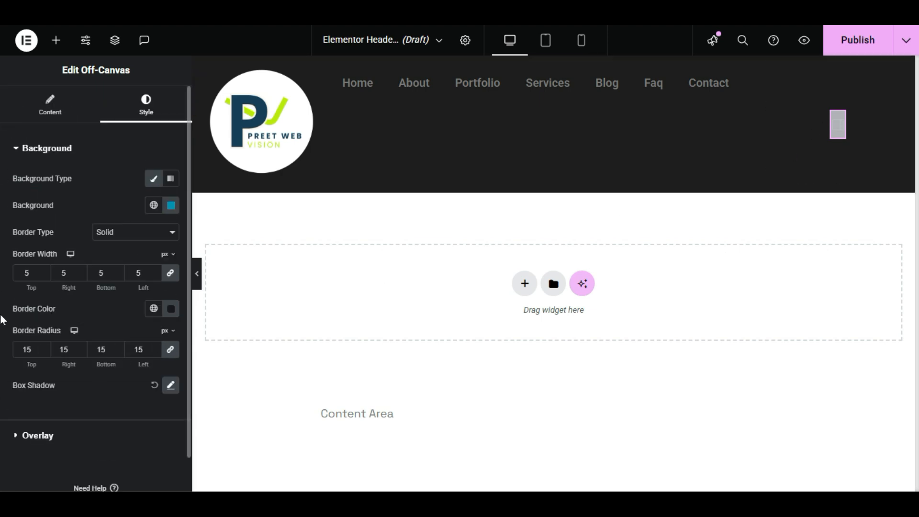
click(50, 111)
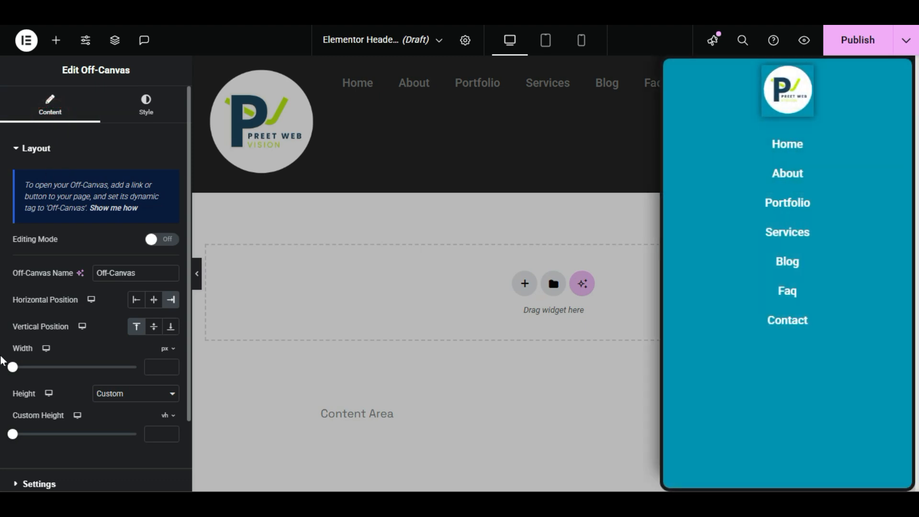
scroll(5, 357, down, 2)
click(10, 398)
scroll(3, 368, down, 1)
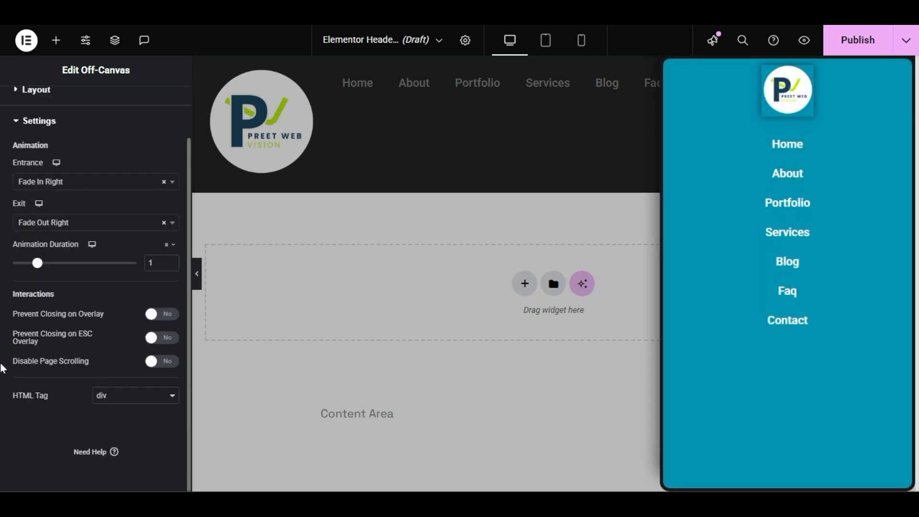
scroll(3, 368, up, 1)
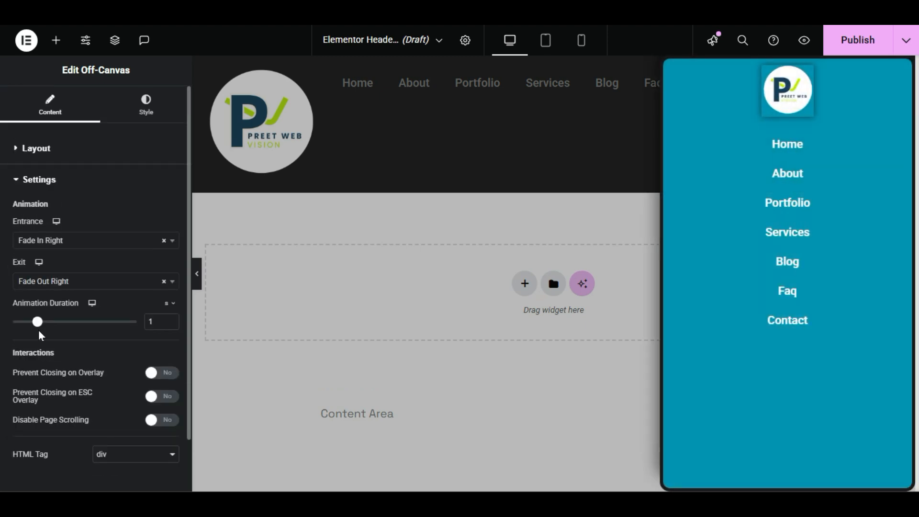
click(68, 161)
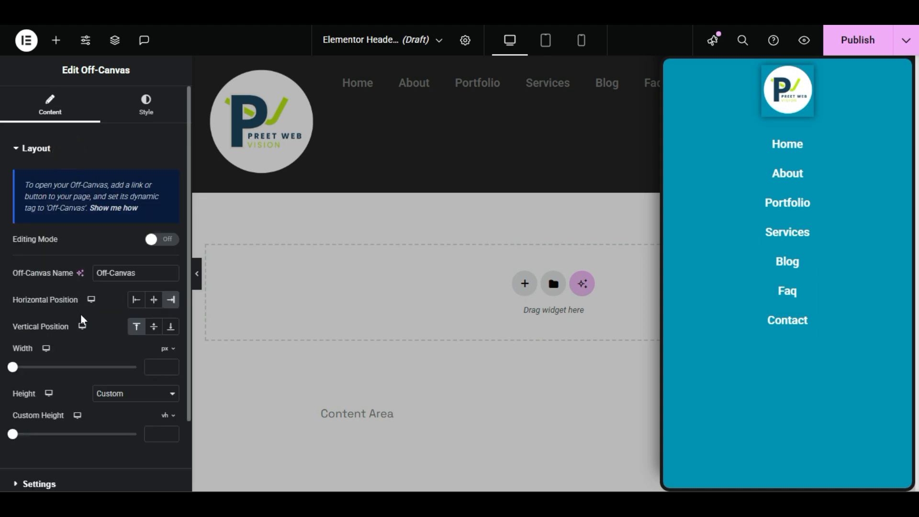
- Turn on Editing Mode for the Off-Canvas widget and check its background and overlay style options
scroll(93, 337, down, 2)
scroll(94, 337, up, 2)
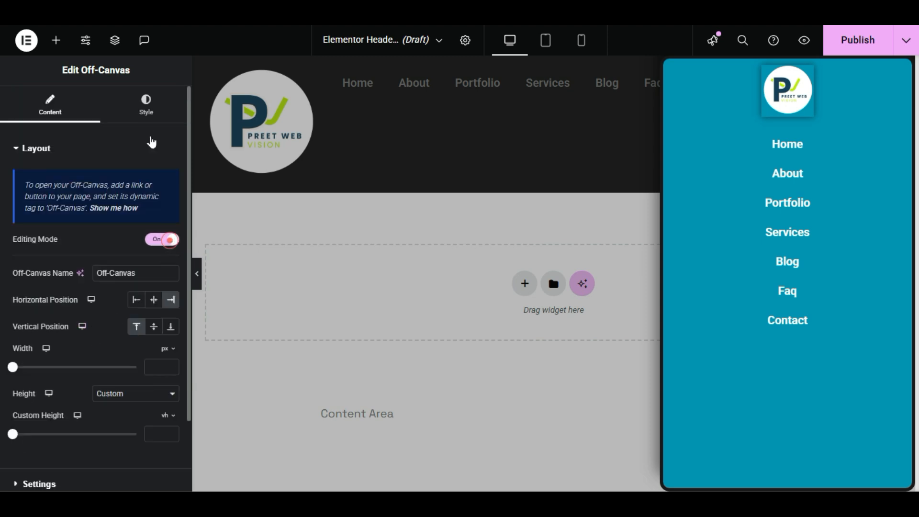
click(146, 103)
scroll(2, 335, down, 1)
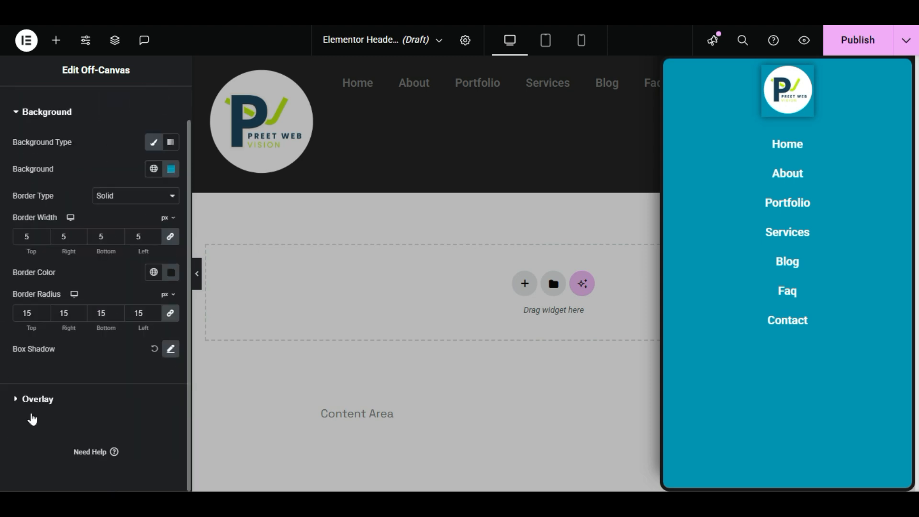
click(37, 399)
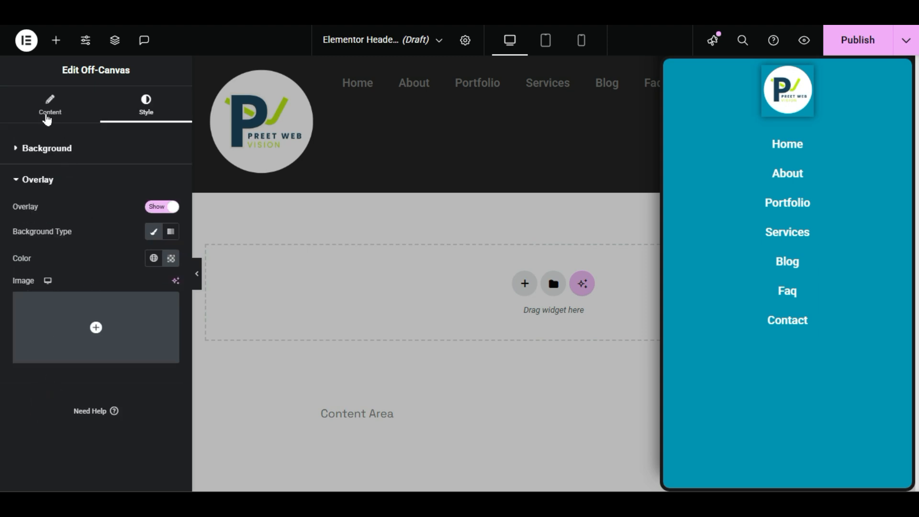
click(49, 108)
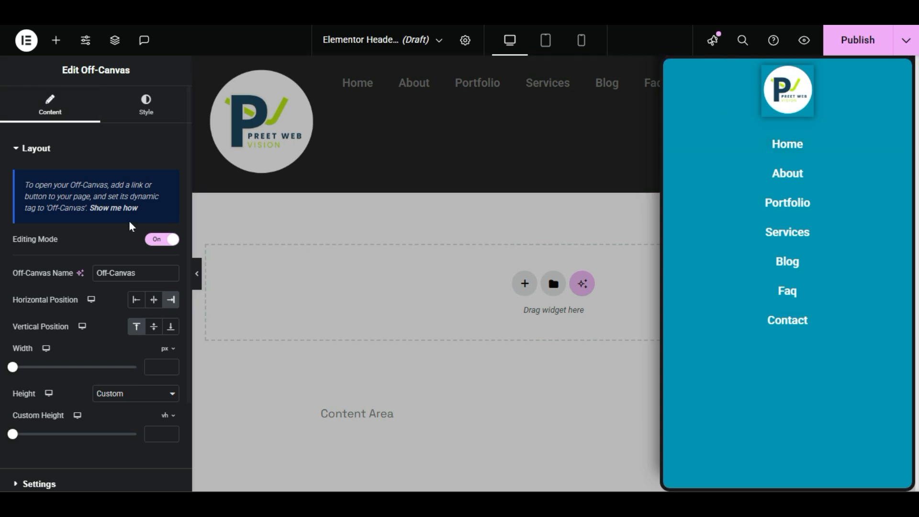
- Resize the container inside the off-canvas panel and set its width back to 100%
click(180, 100)
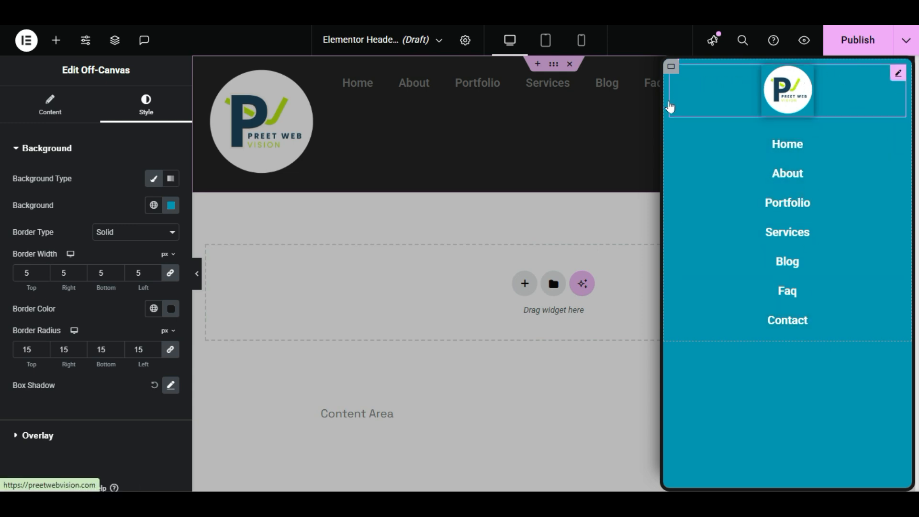
drag(668, 102, 777, 256)
mouse_move(744, 197)
mouse_down()
mouse_move(823, 197)
mouse_move(746, 197)
mouse_up()
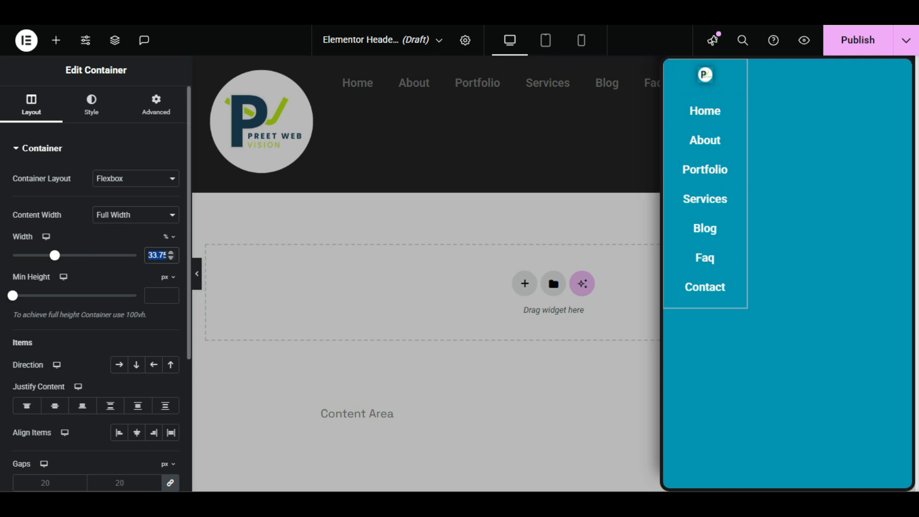
text(100)
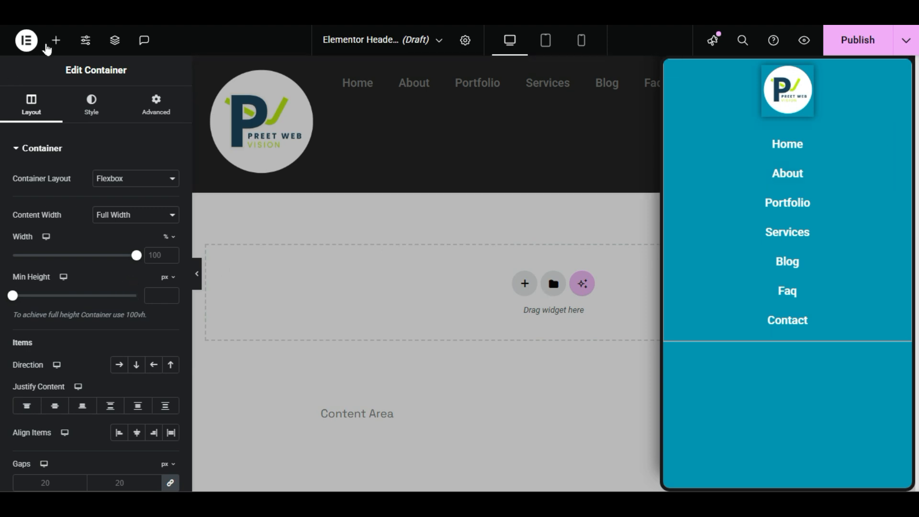
- Search the widgets for "butt" and add a Business Card widget below the menu in the off-canvas panel
click(55, 43)
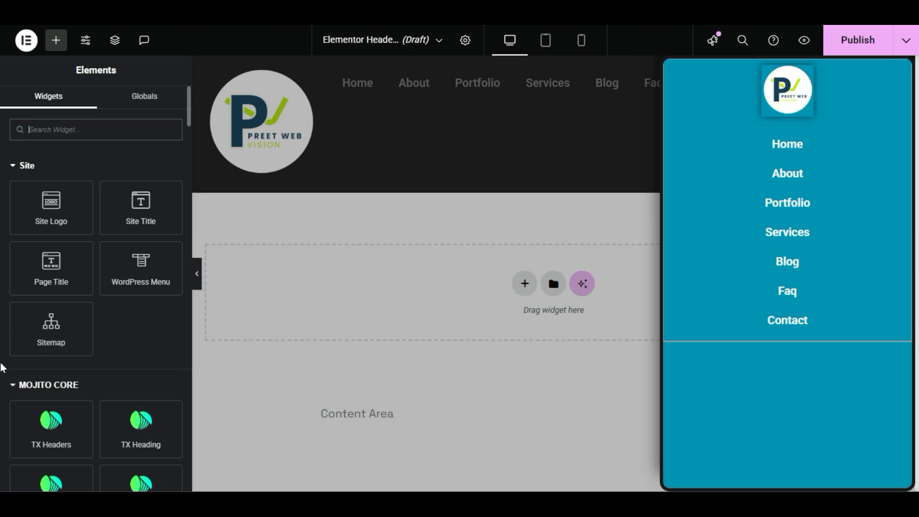
scroll(2, 368, down, 15)
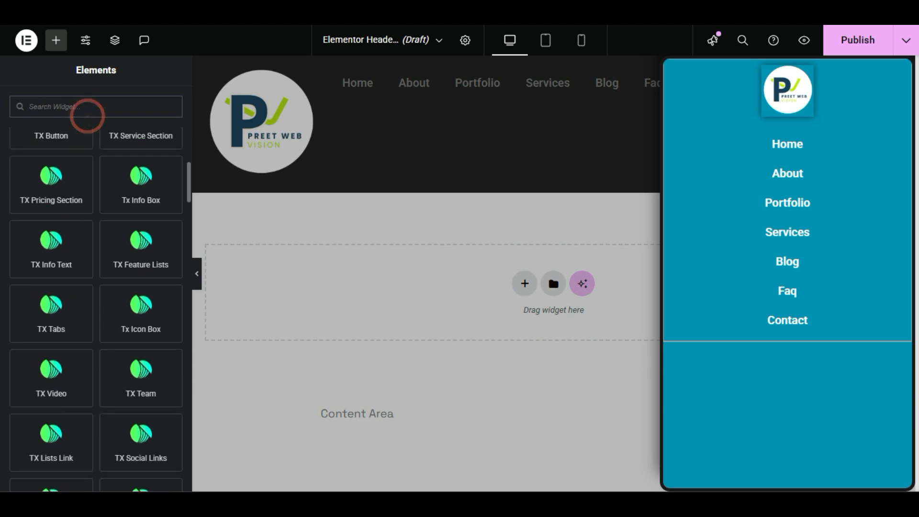
text(but)
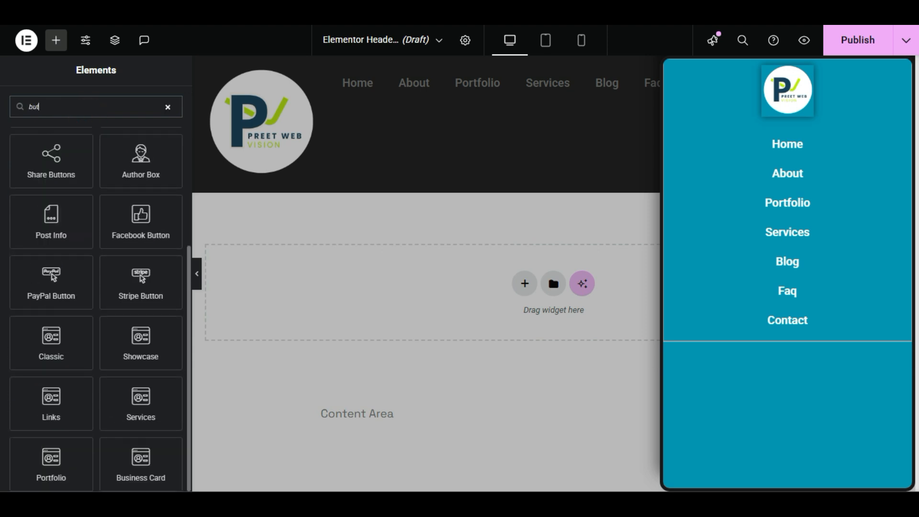
text(t)
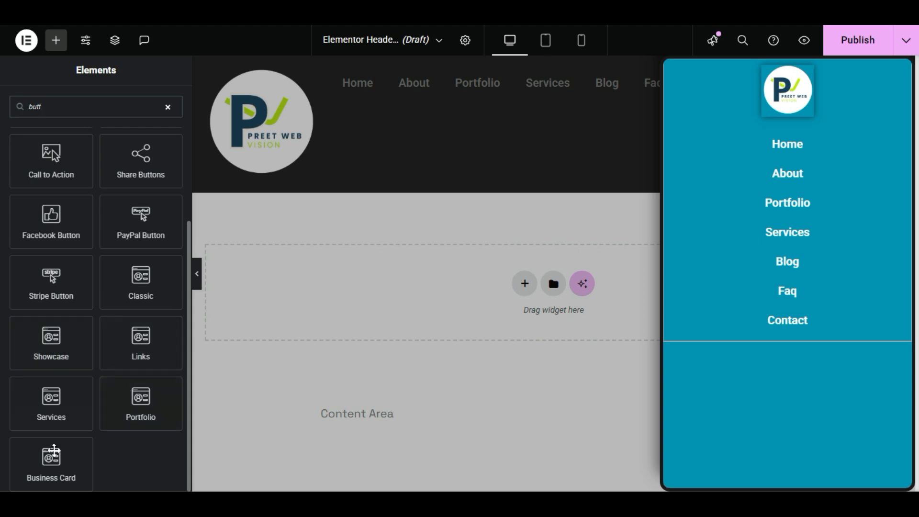
mouse_move(75, 502)
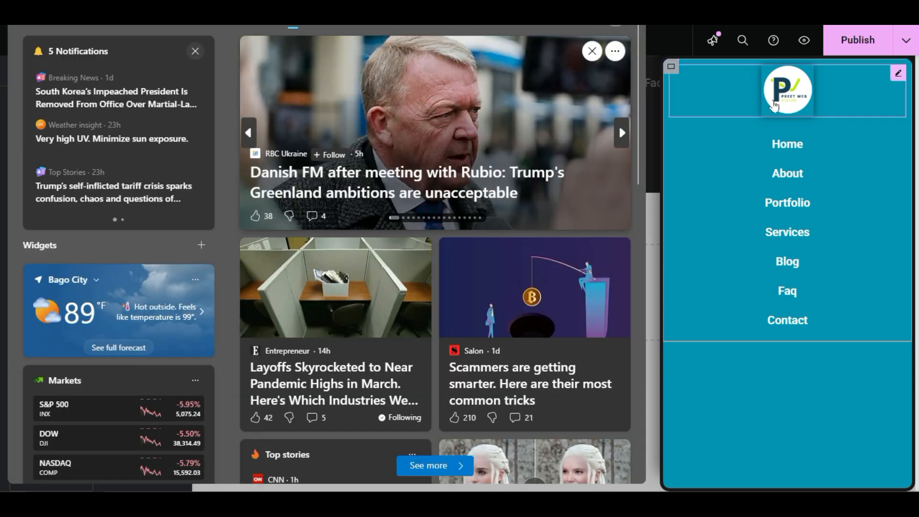
drag(57, 469, 833, 354)
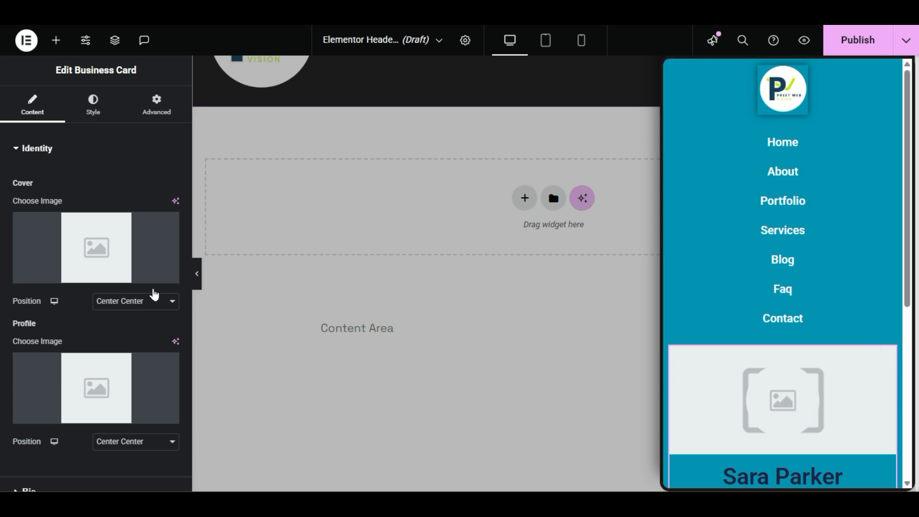
- Set the Business Card's cover to the media library photo of the man in a green sweater and hat
click(99, 266)
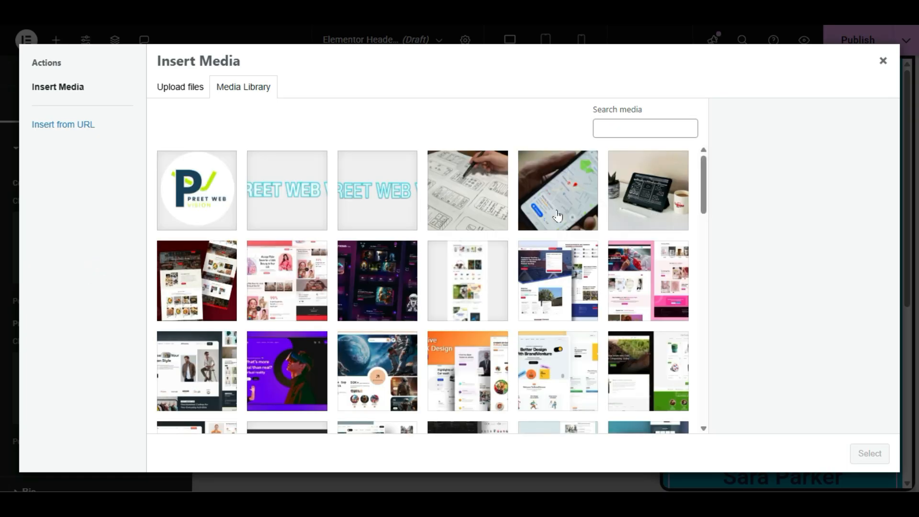
scroll(444, 239, down, 8)
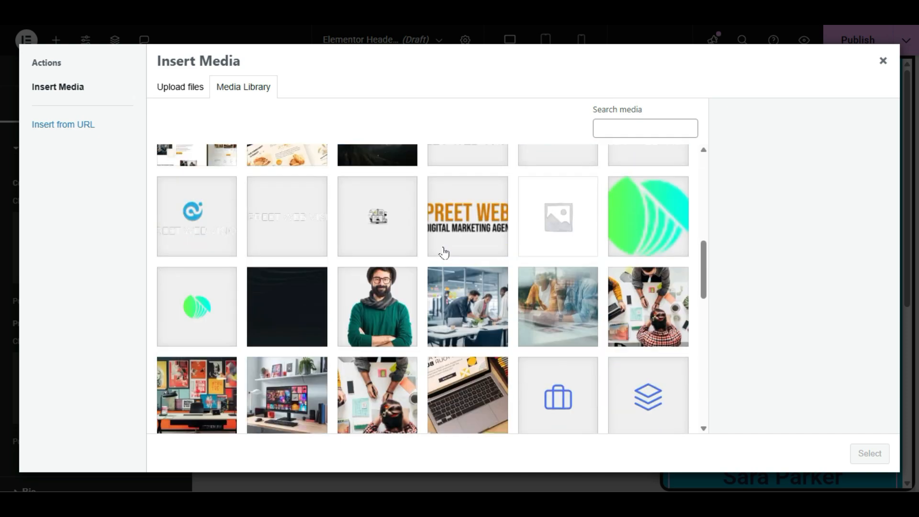
click(377, 306)
click(868, 453)
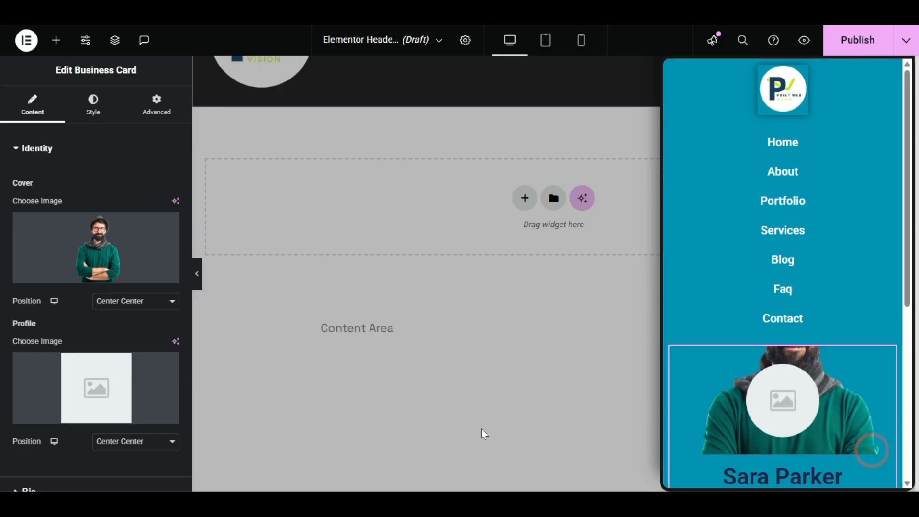
- Try several cover image positions on the Business Card and set the position to Top Center
click(107, 300)
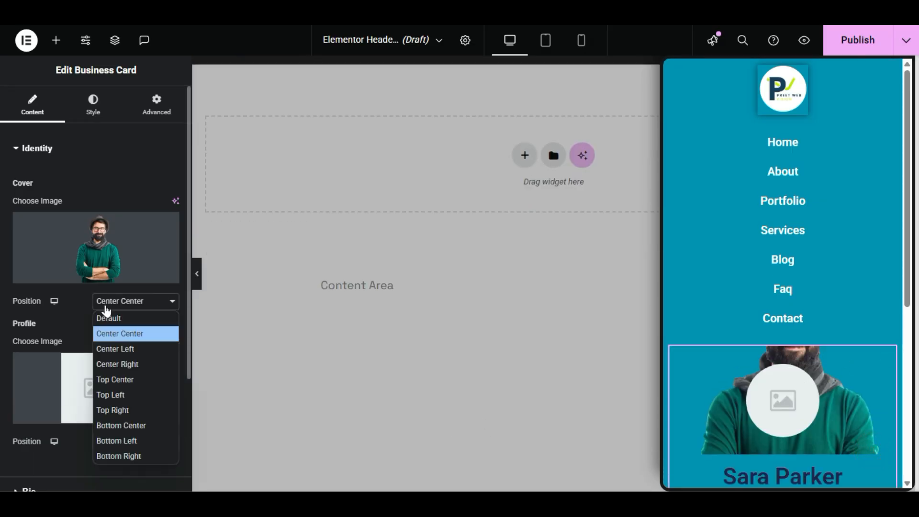
click(119, 321)
click(123, 302)
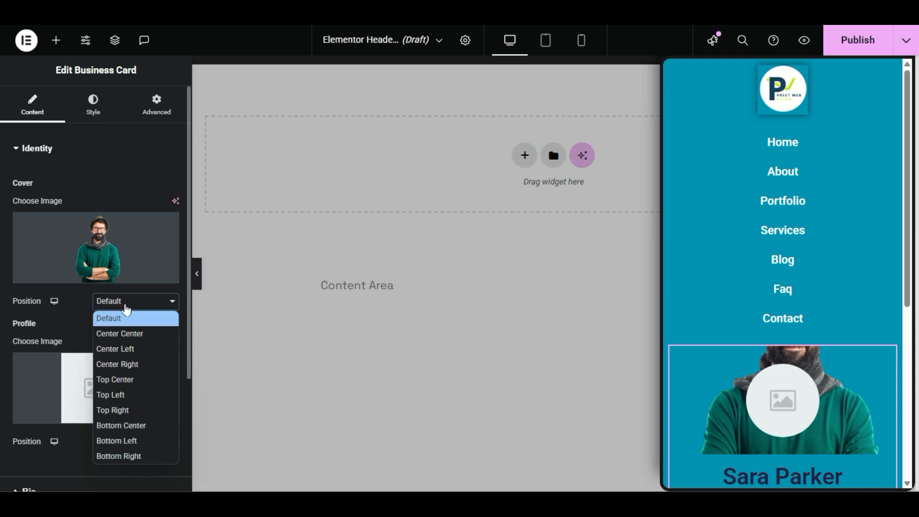
click(126, 349)
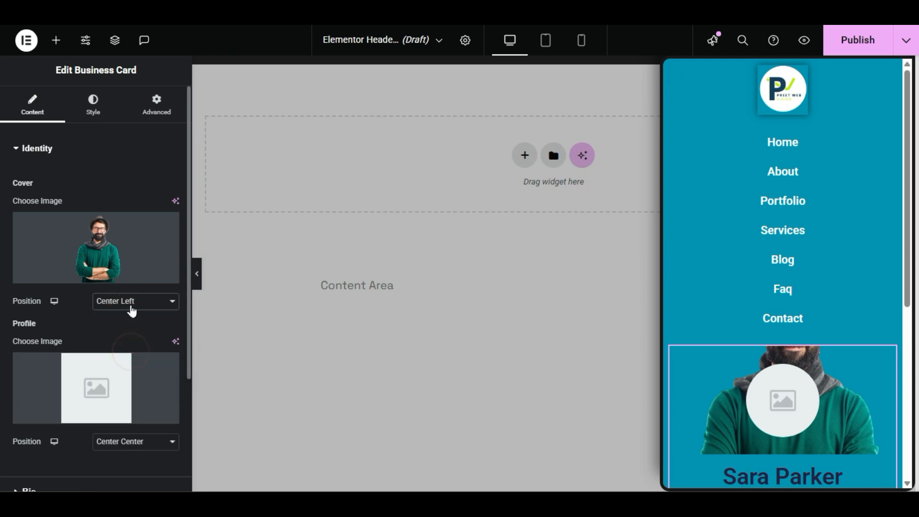
click(130, 302)
click(132, 380)
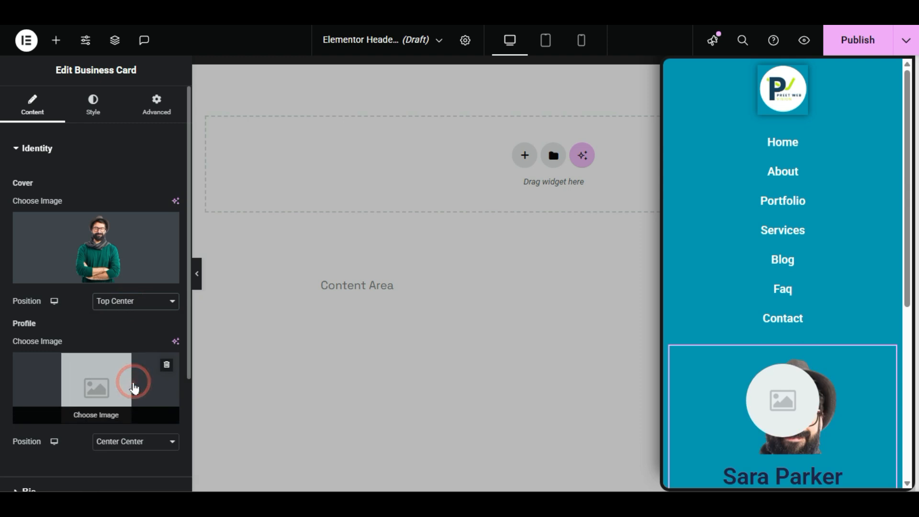
scroll(835, 341, down, 3)
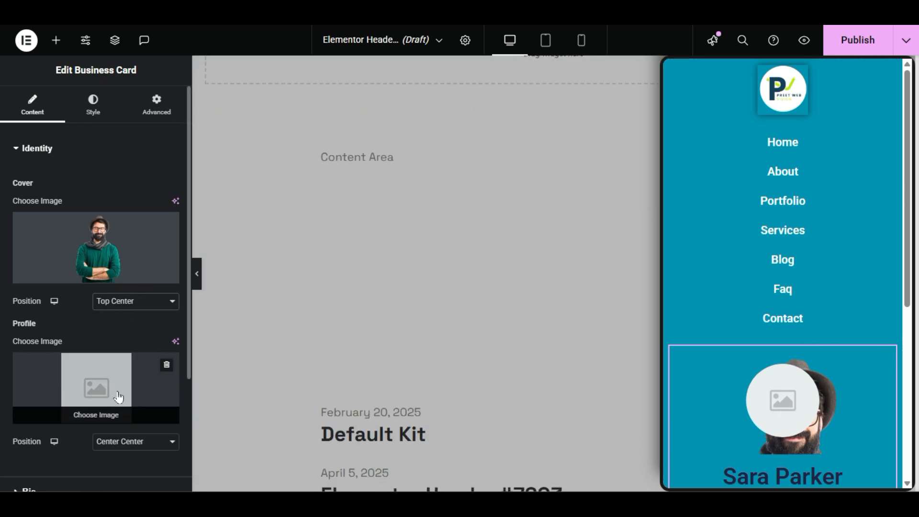
click(167, 365)
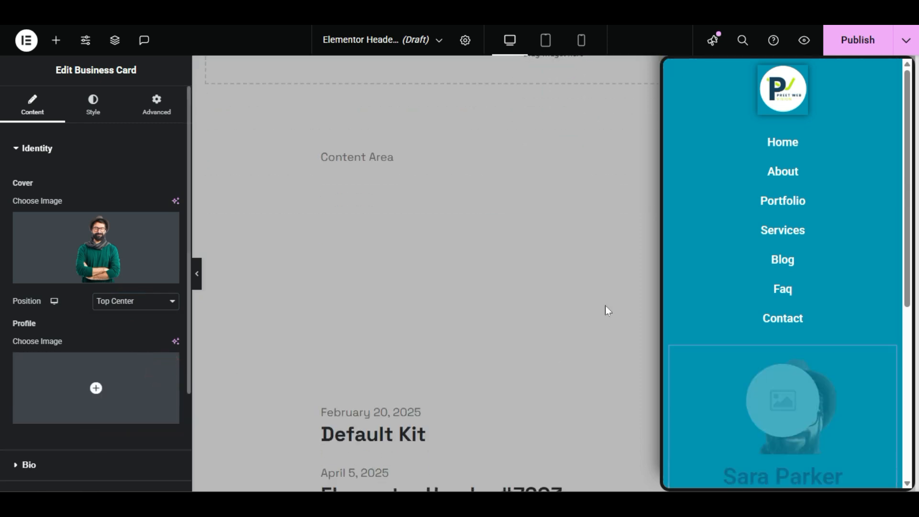
scroll(836, 429, down, 1)
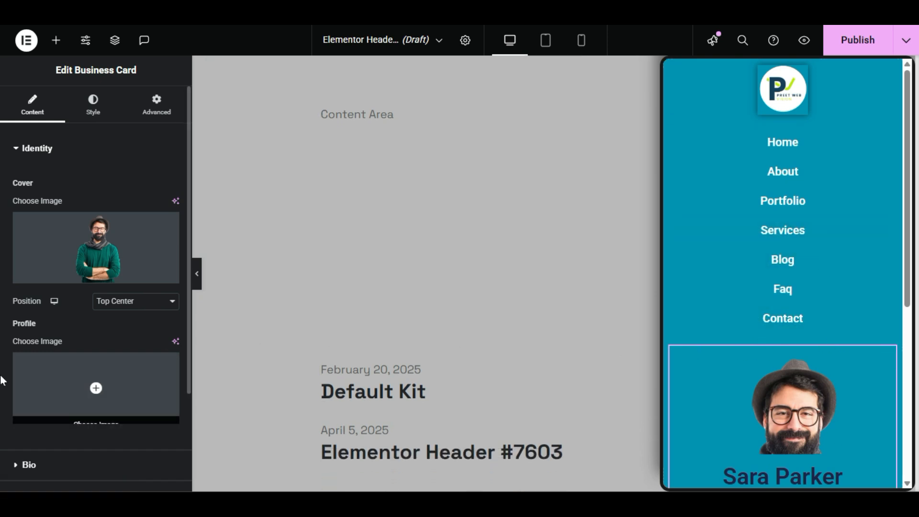
right_click(777, 369)
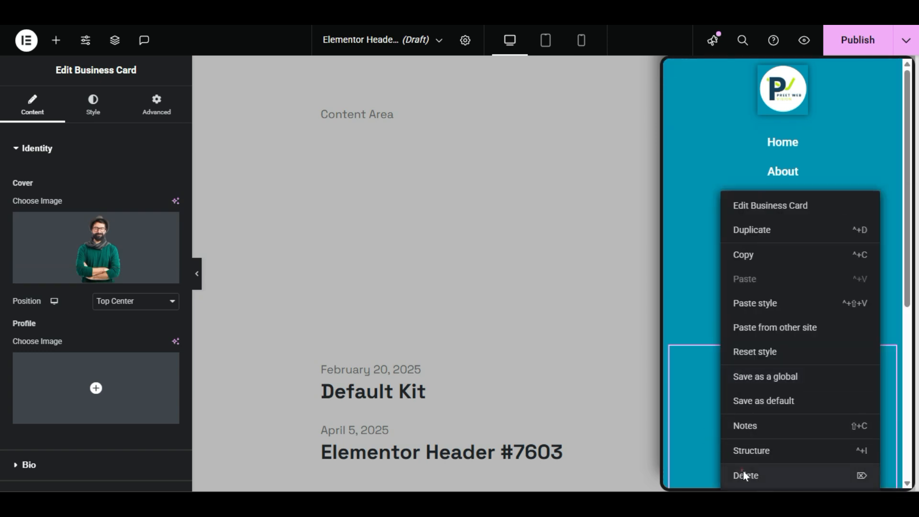
click(743, 472)
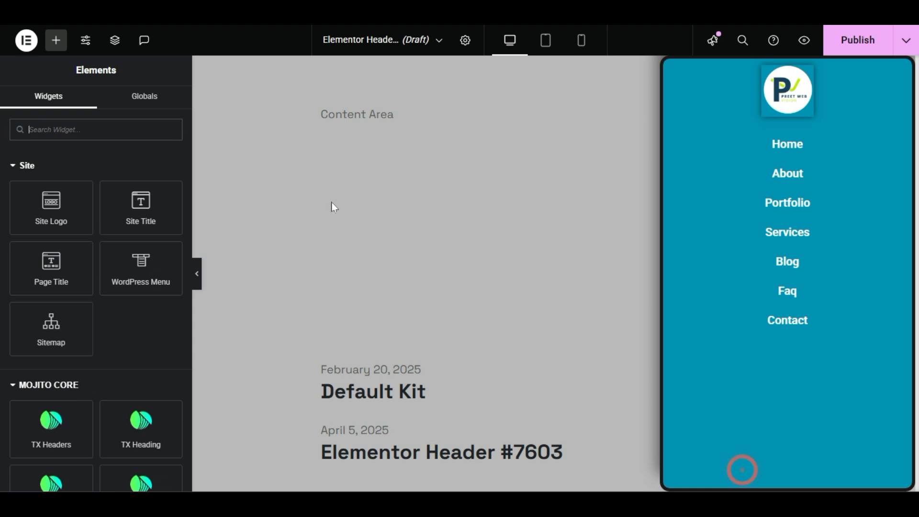
- Add a Button widget below the menu in the off-canvas panel and align it to the center
click(55, 47)
scroll(3, 350, down, 5)
scroll(3, 349, up, 5)
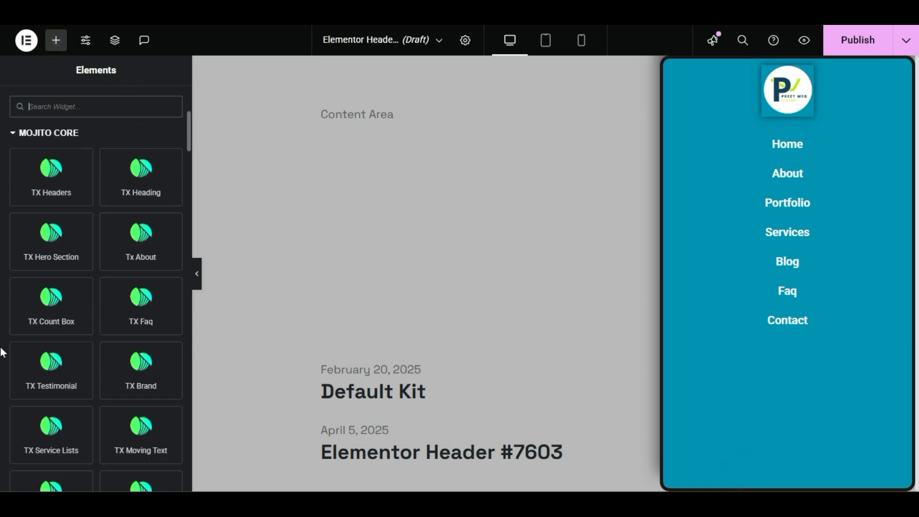
click(82, 133)
text(button)
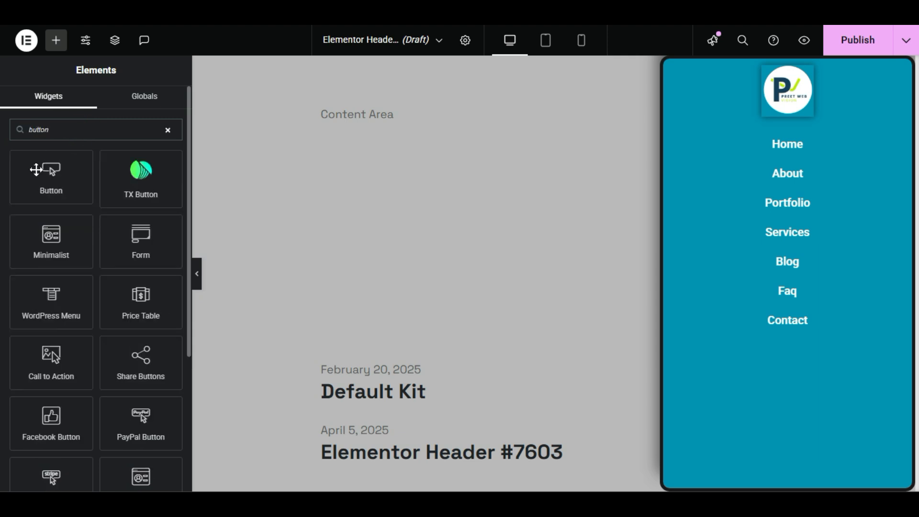
drag(57, 171, 821, 335)
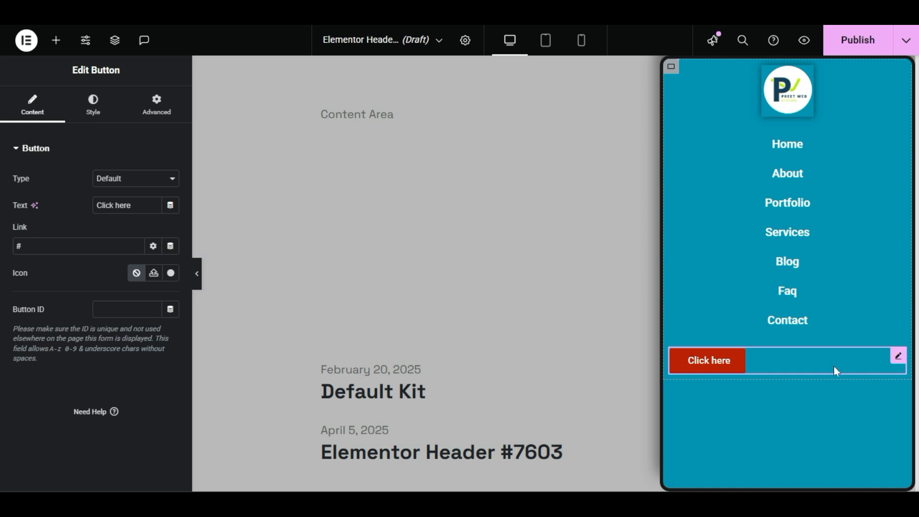
click(101, 105)
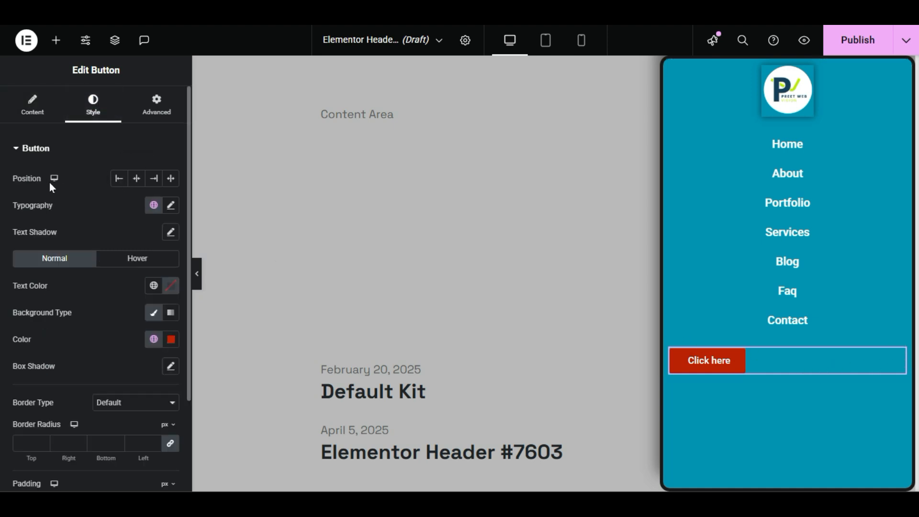
click(137, 186)
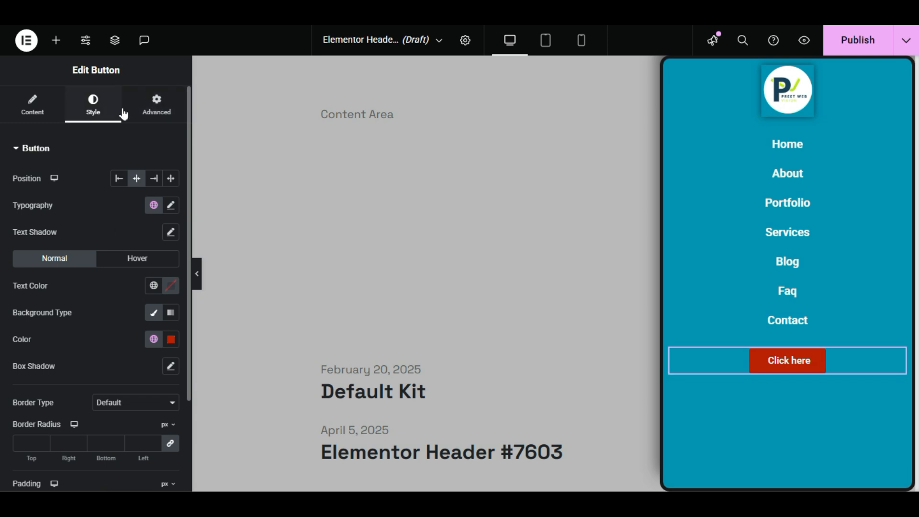
- Unlink the button's margin values, try a top margin of 22 px and set it back to 0
click(158, 99)
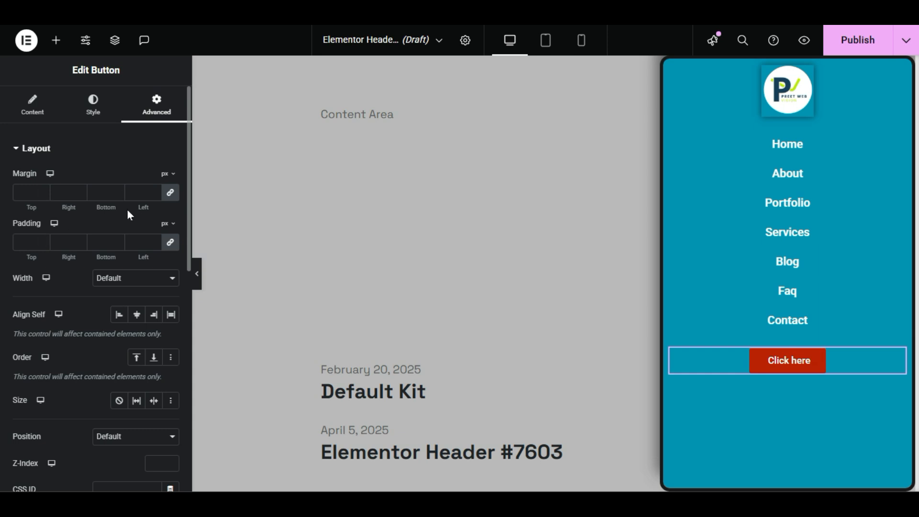
click(171, 198)
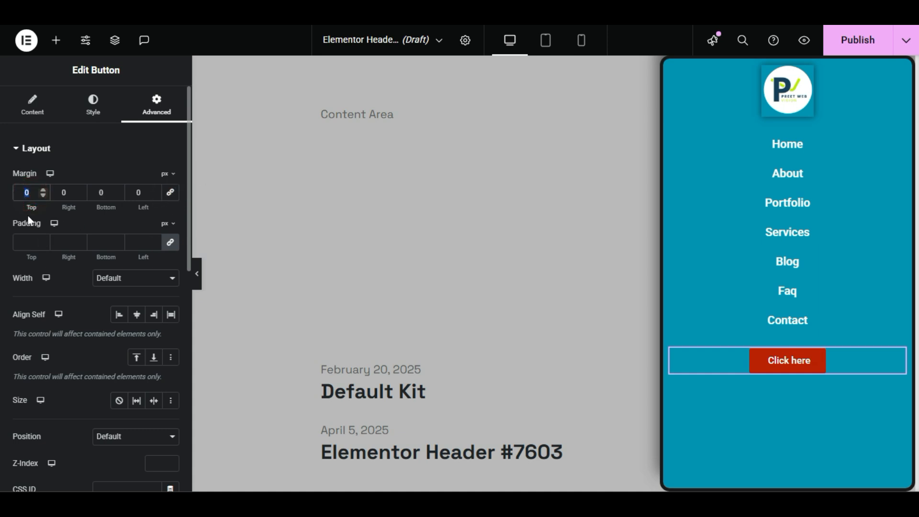
text(22)
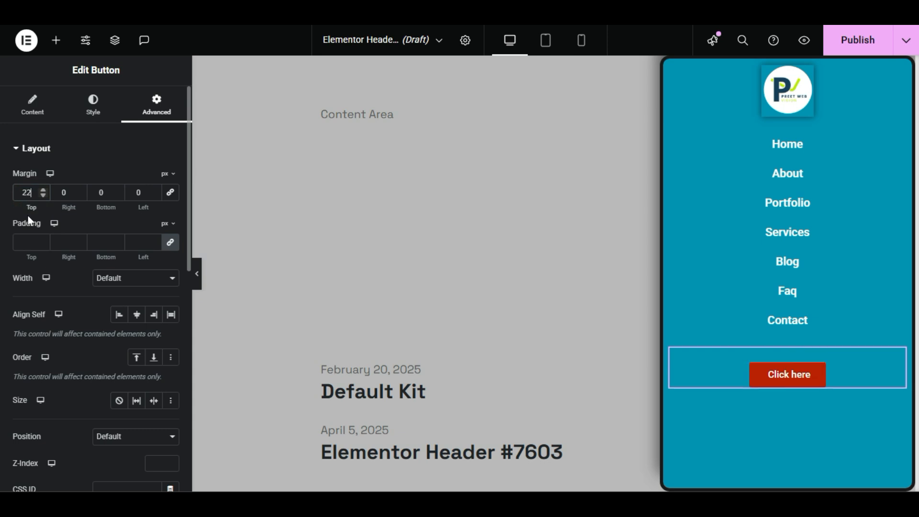
click(33, 193)
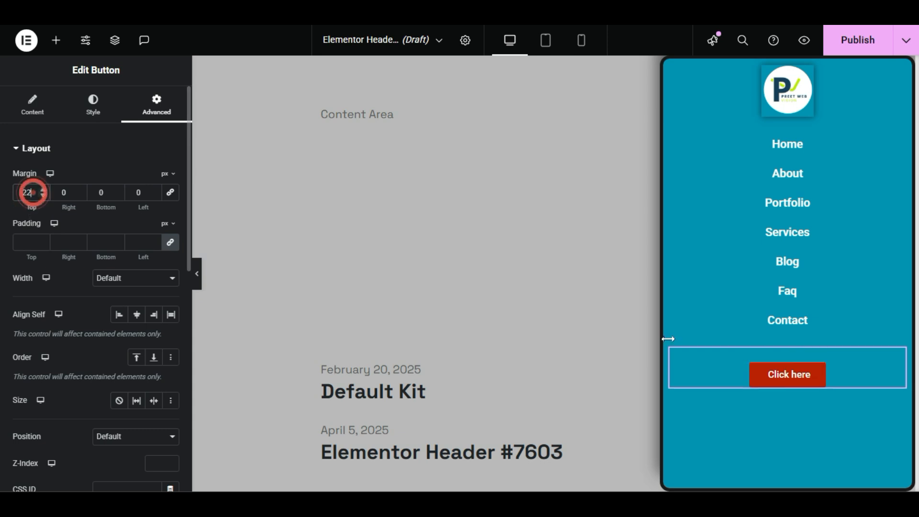
double_click(34, 191)
text(0)
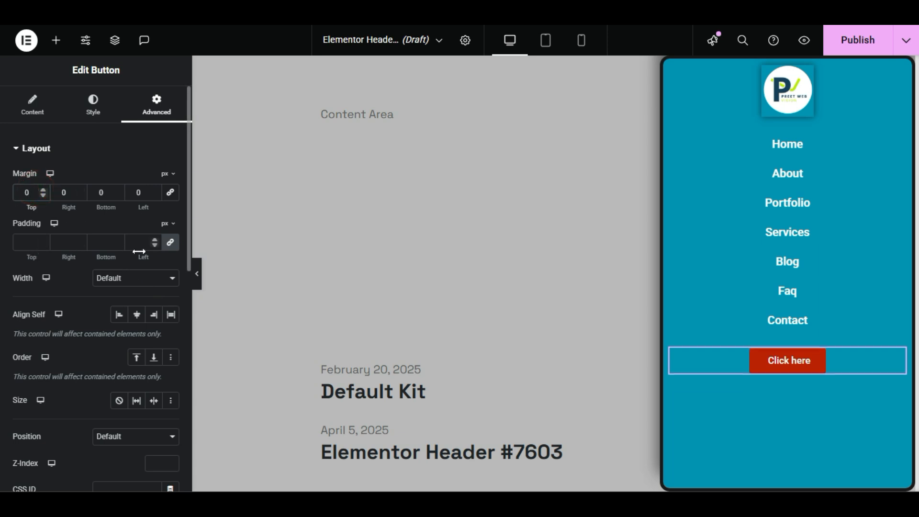
- Unlink the button's padding values and set its top padding to 11 px, after trying 22 px
click(170, 243)
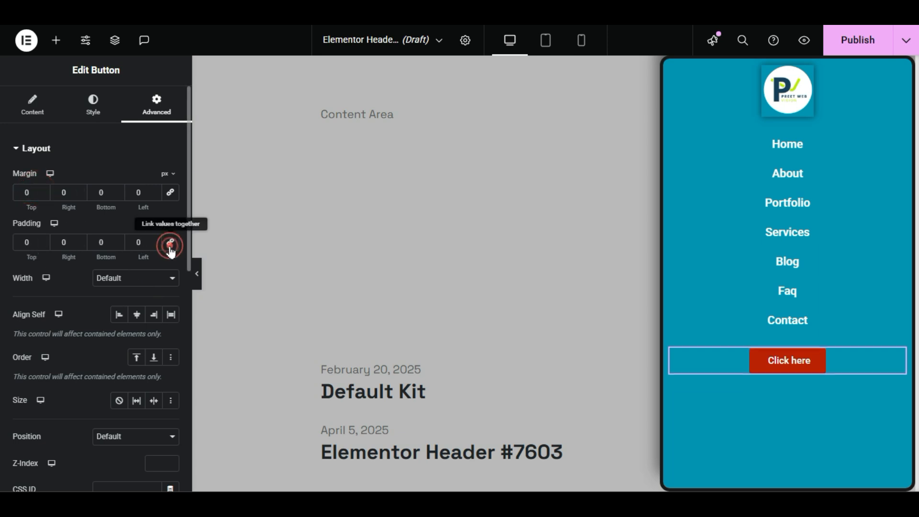
click(32, 247)
text(22)
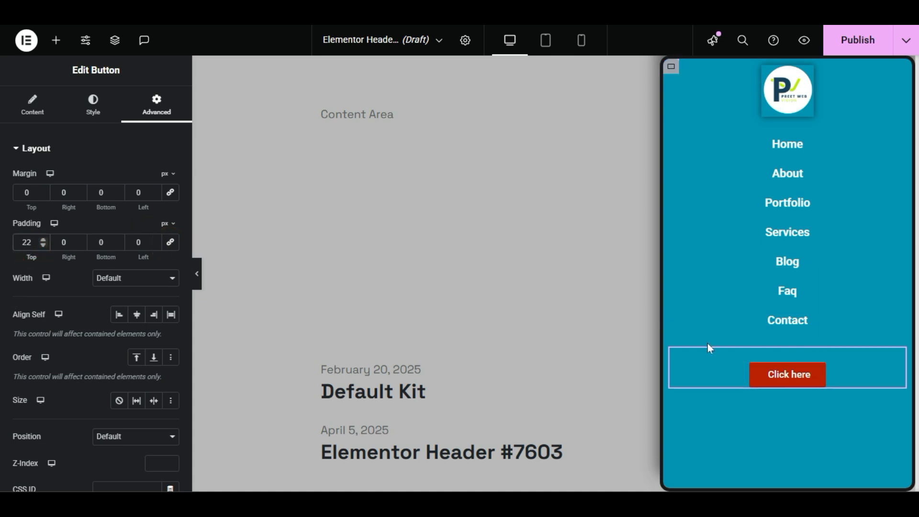
scroll(746, 326, down, 1)
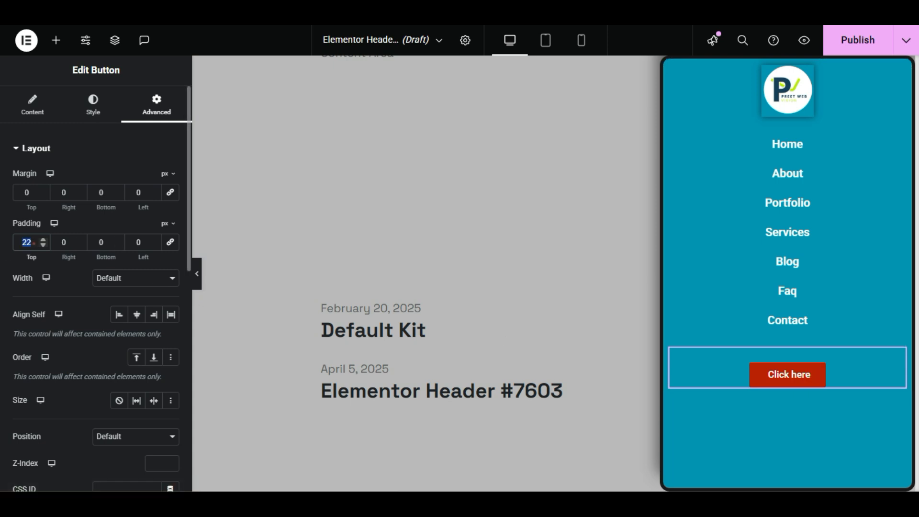
text(11)
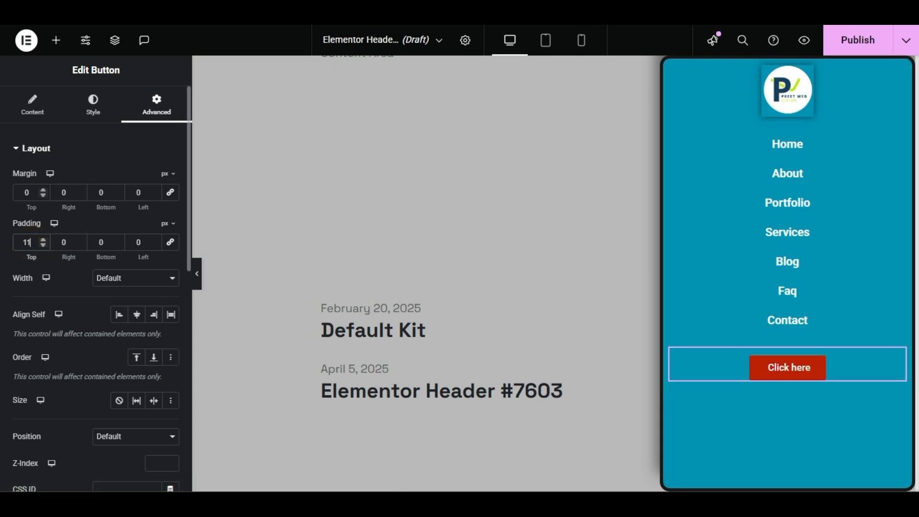
- Set the button's bottom padding to 11 px, and try a top margin of 11 px before setting it back to 0
double_click(28, 191)
text(11)
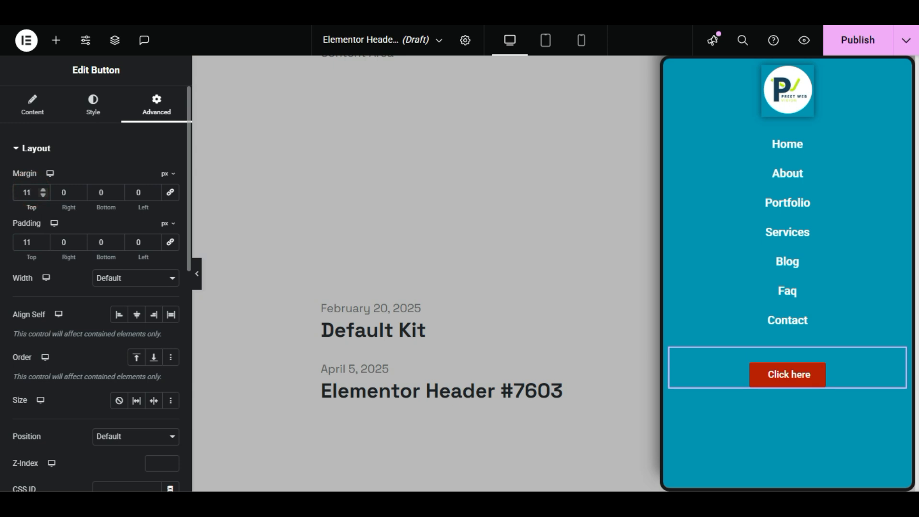
double_click(29, 193)
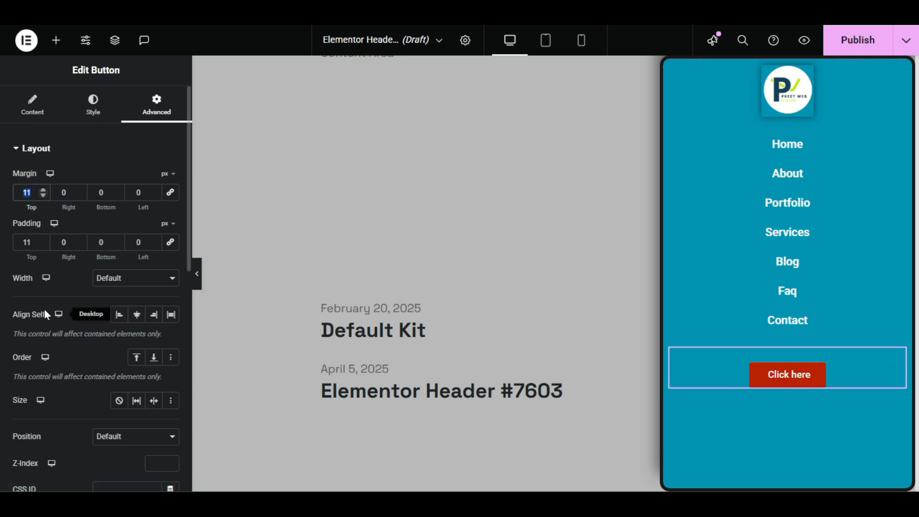
double_click(104, 245)
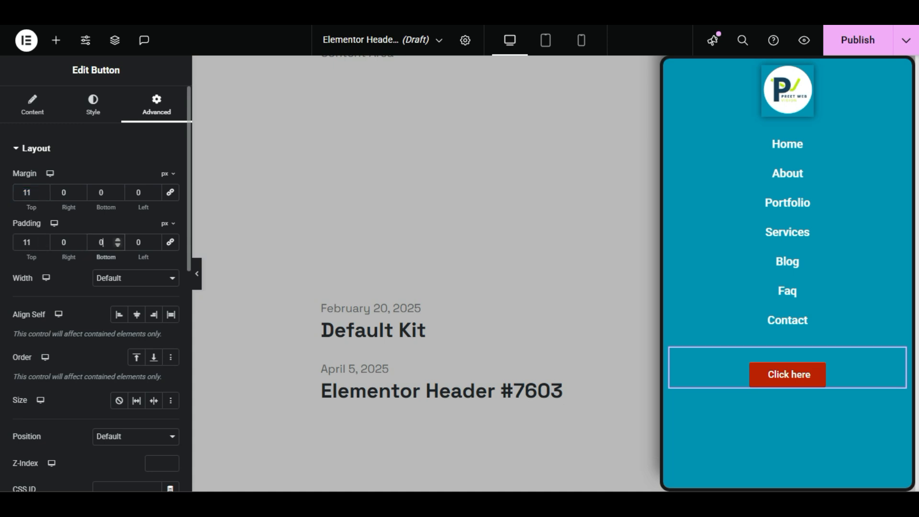
text(11)
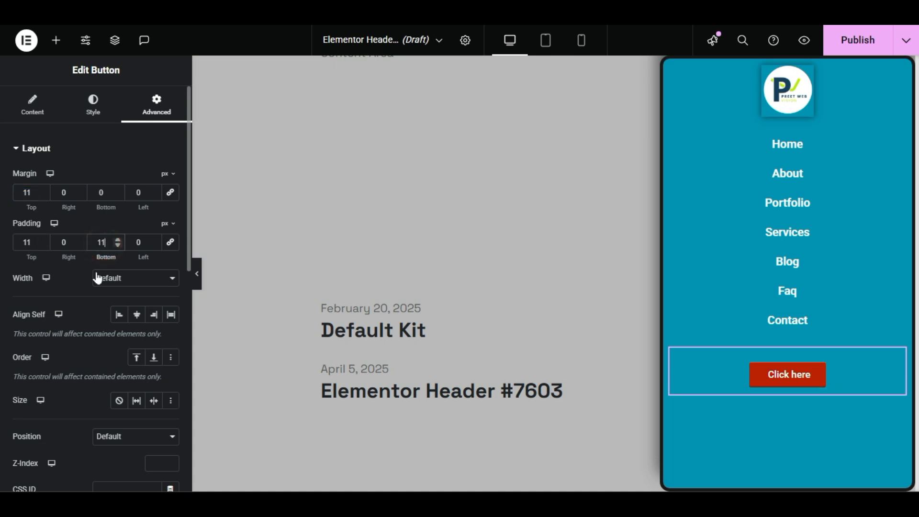
double_click(27, 241)
double_click(27, 192)
text(0)
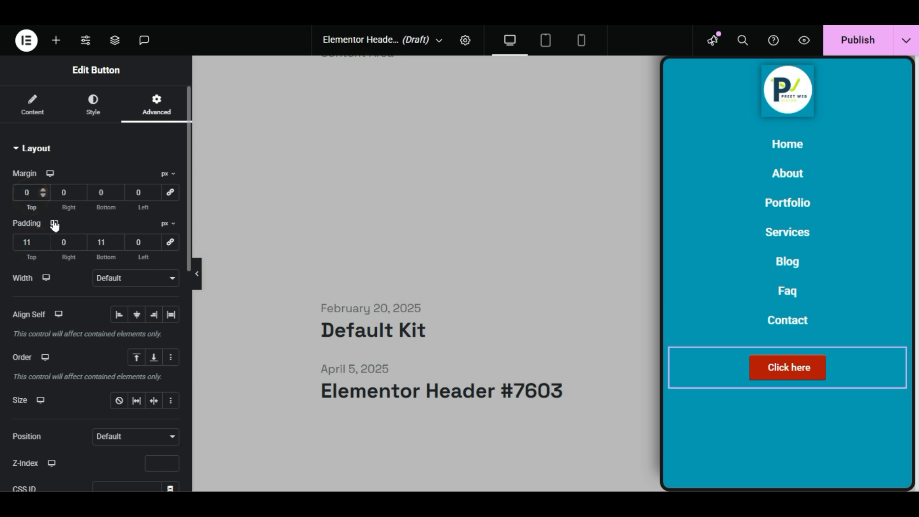
double_click(27, 242)
double_click(102, 242)
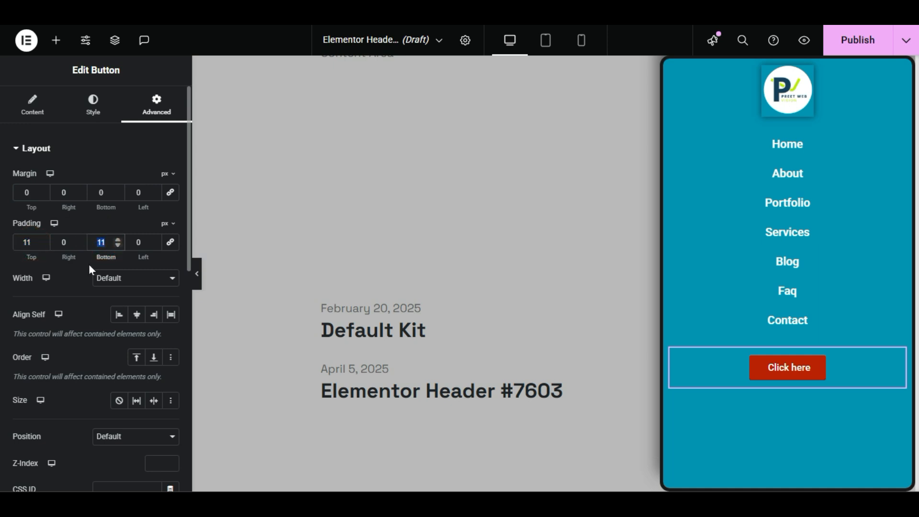
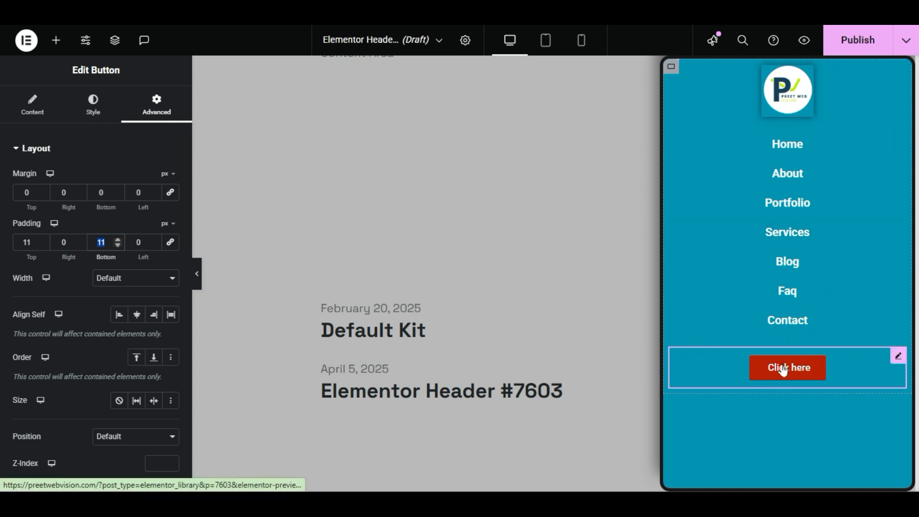
right_click(747, 368)
click(814, 206)
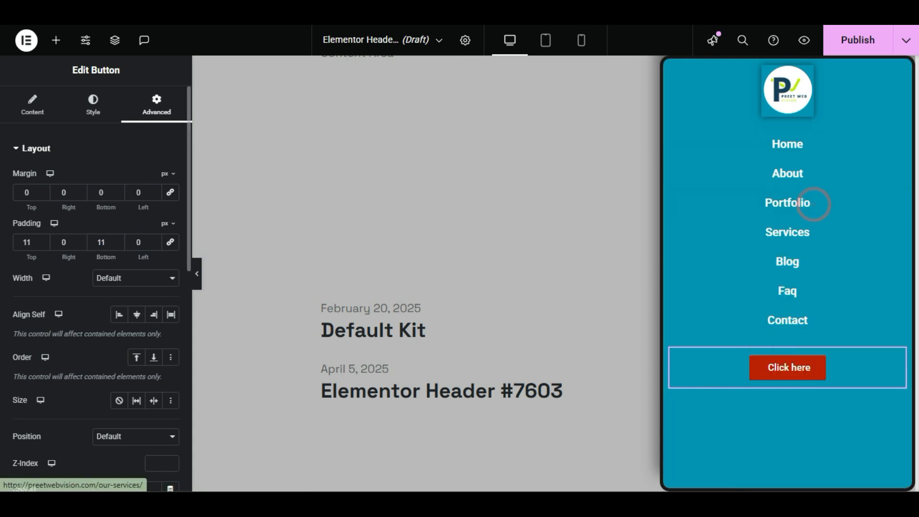
- Change the text of the off-canvas button to "Get Free Quote"
click(29, 109)
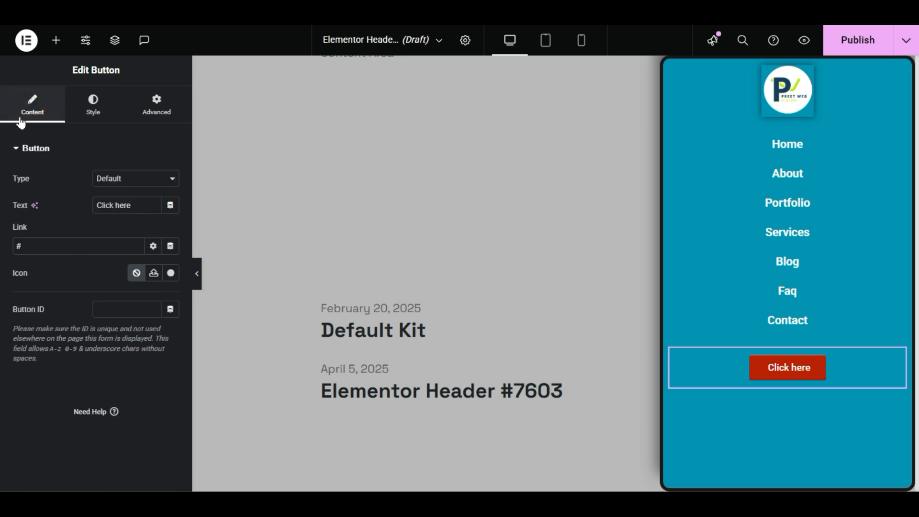
drag(139, 204, 48, 221)
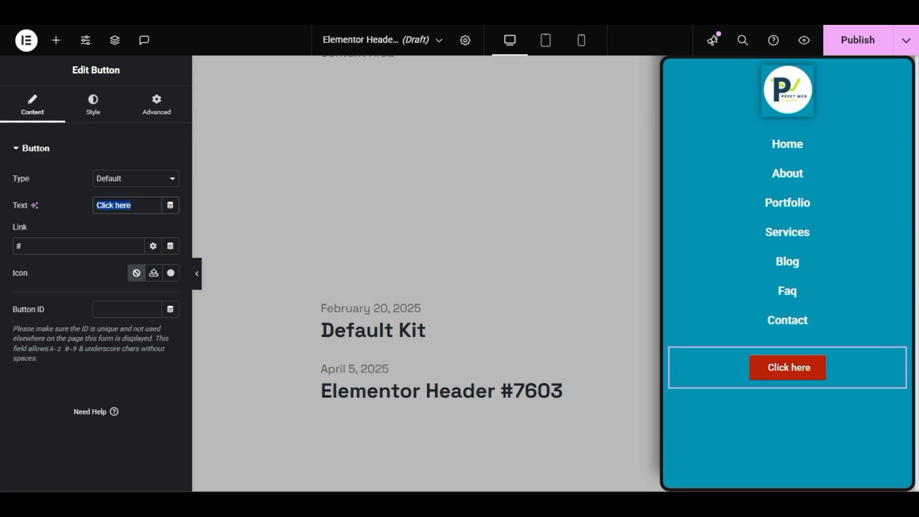
text(Get Free Qu)
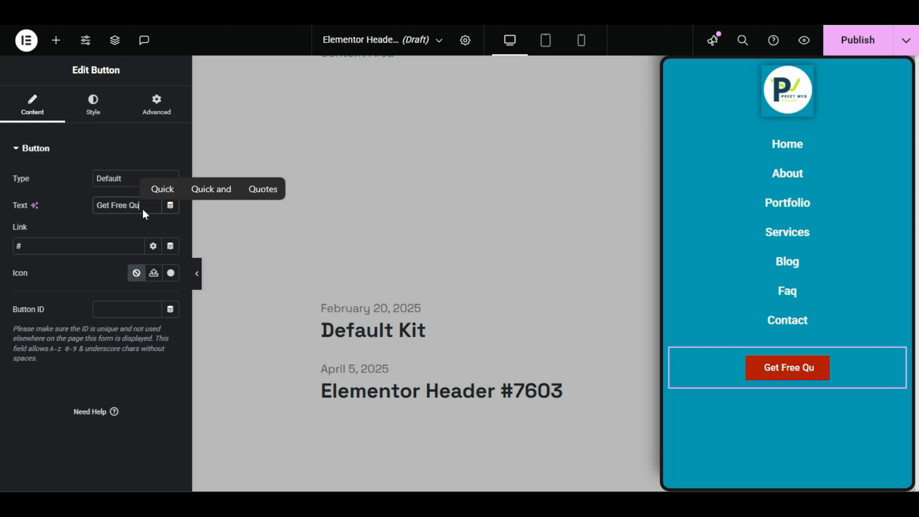
text(ote)
click(32, 253)
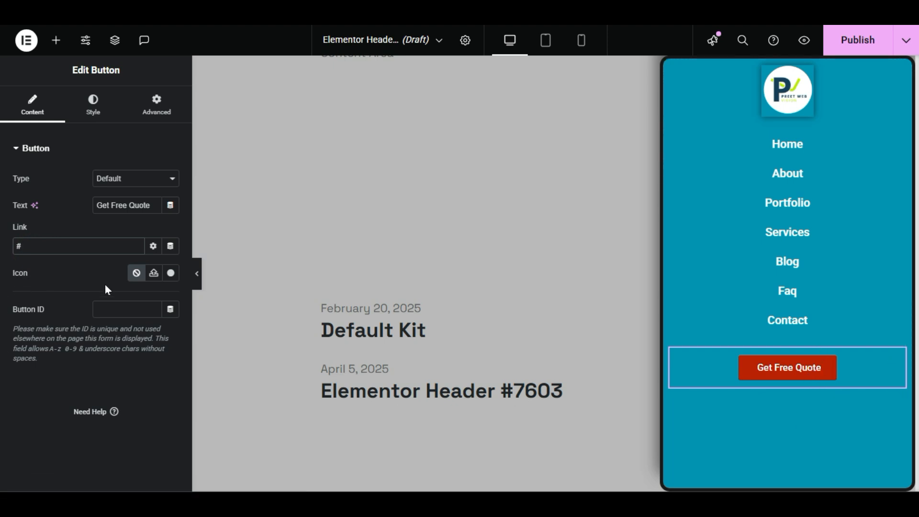
- Search the icon library for "call" and insert the Phone icon into the Get Free Quote button, without enabling unfiltered file uploads
click(150, 273)
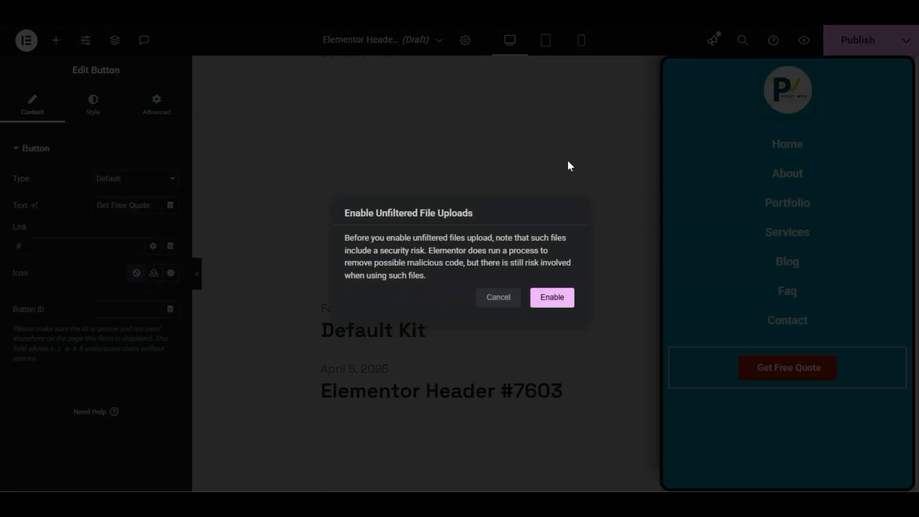
click(501, 299)
click(171, 272)
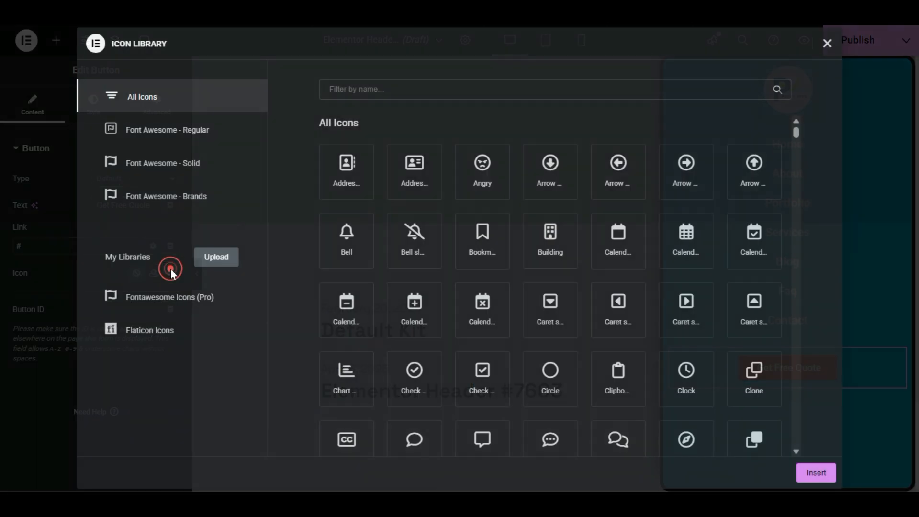
click(428, 86)
text(cal)
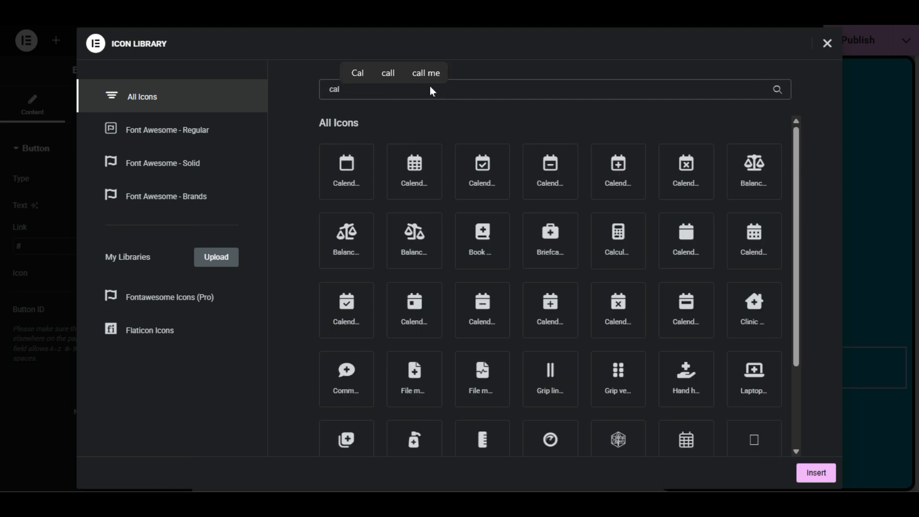
text(l)
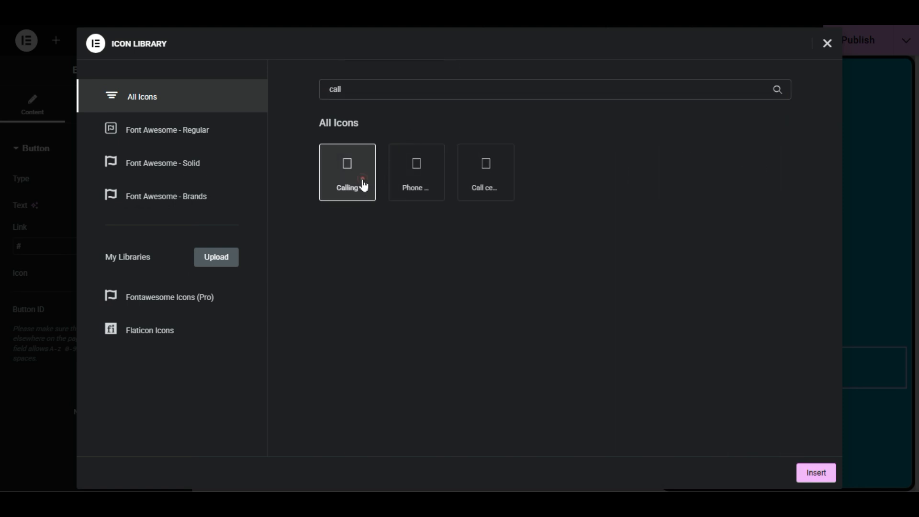
click(369, 89)
click(407, 164)
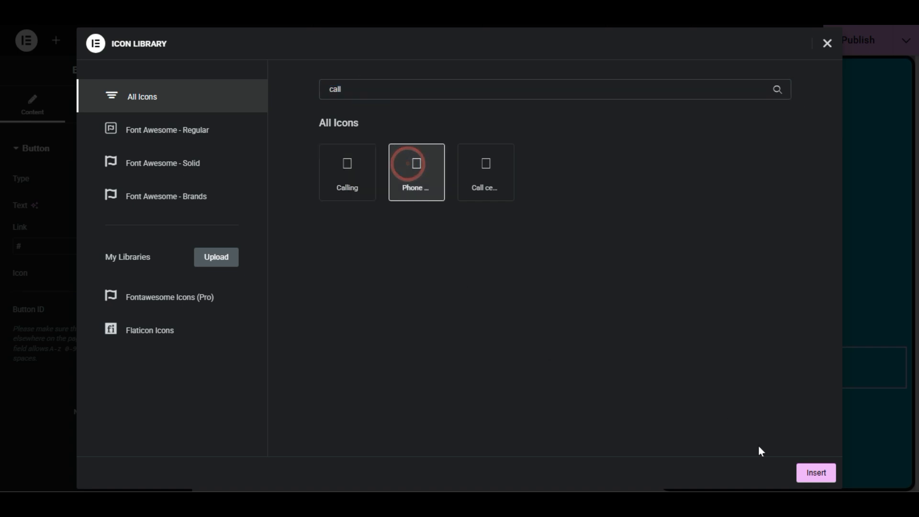
click(816, 472)
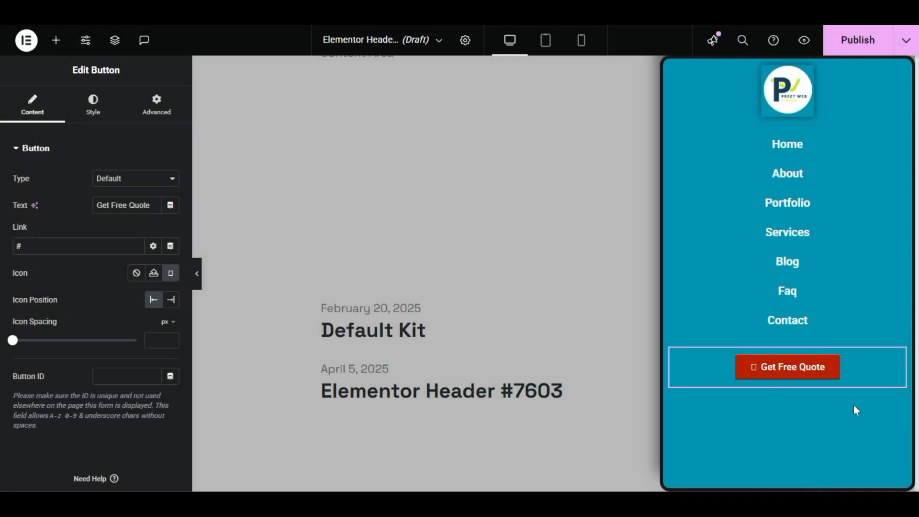
- Find the Social Icons widget with "soci" and add it below the Get Free Quote button in the off-canvas panel
click(52, 43)
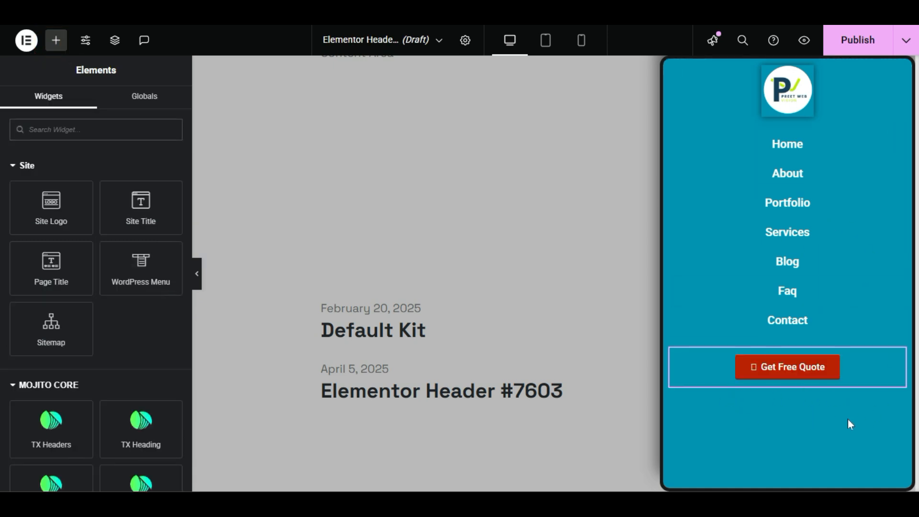
click(84, 129)
text(soci)
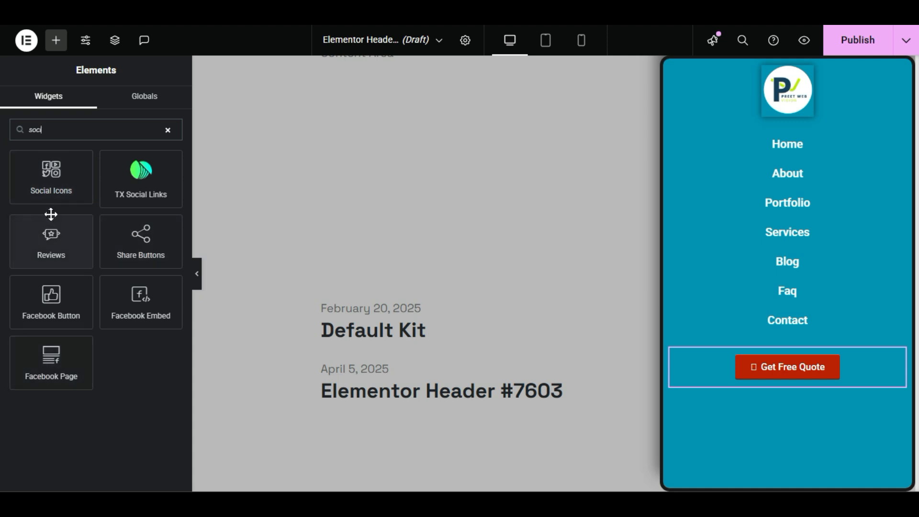
drag(68, 183, 796, 381)
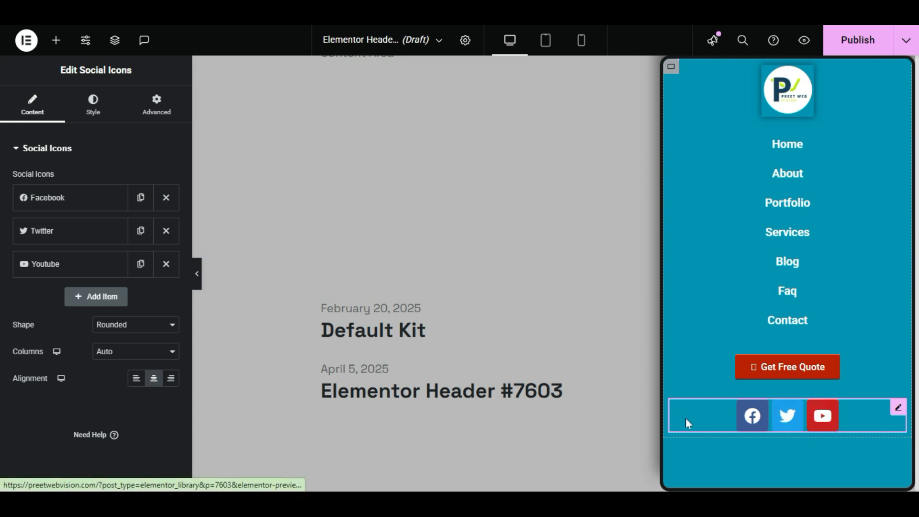
- Open the Facebook item of the social icons and set its color option to Custom
click(71, 204)
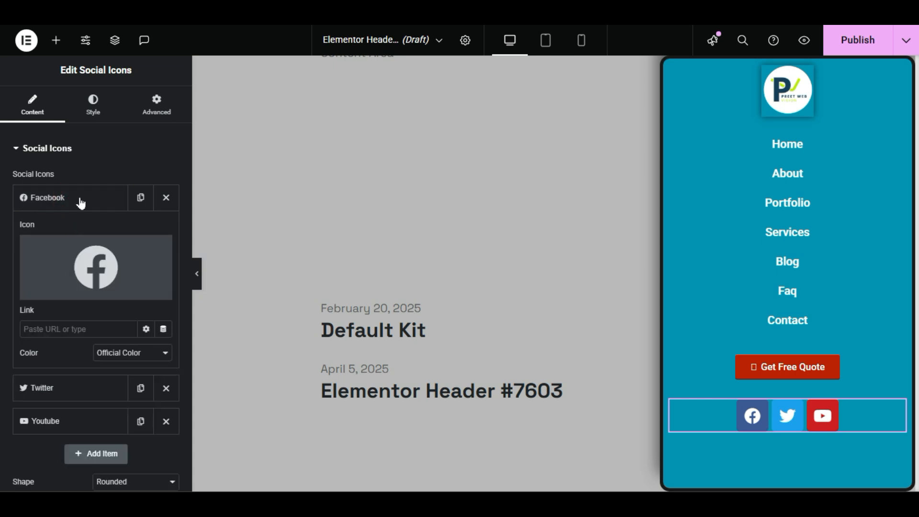
click(81, 204)
click(82, 197)
click(64, 330)
click(116, 355)
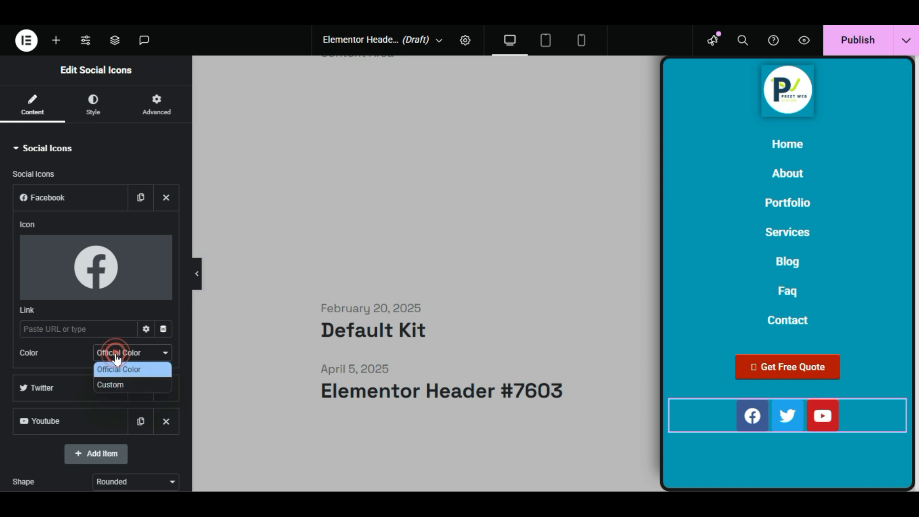
click(125, 388)
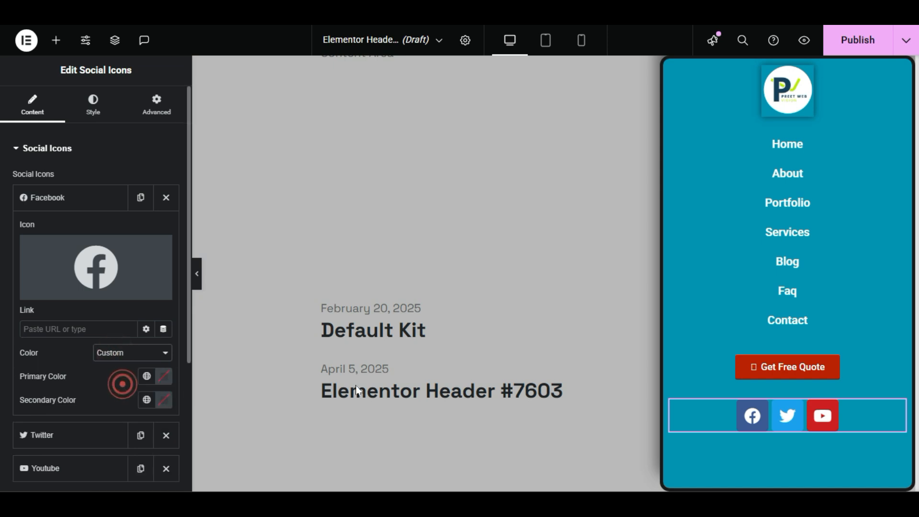
- Try black (#000000) as the Facebook icon's primary color and reset it to the default
click(164, 377)
drag(182, 279, 100, 309)
drag(126, 260, 91, 308)
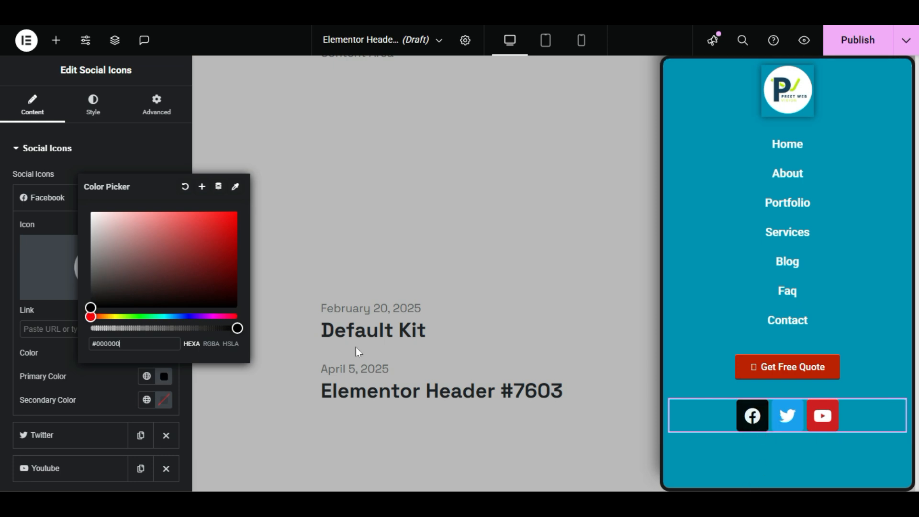
click(187, 191)
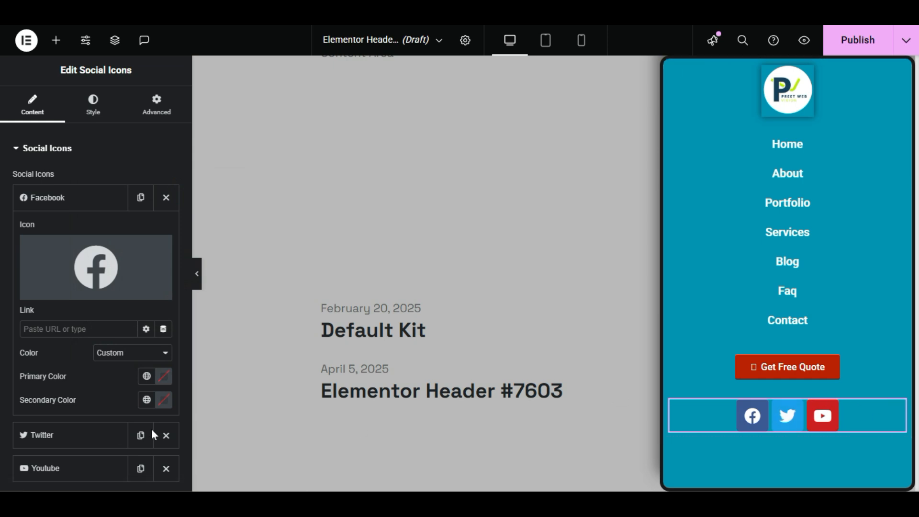
click(55, 45)
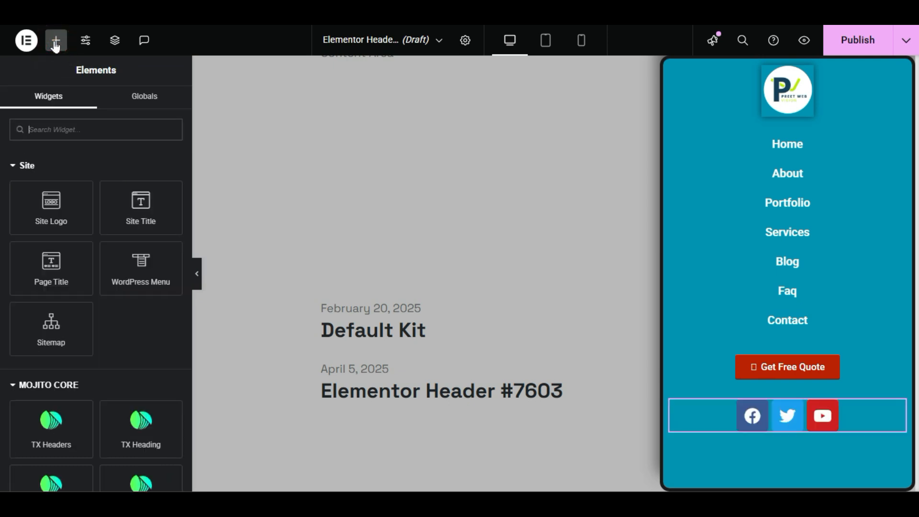
scroll(2, 377, down, 15)
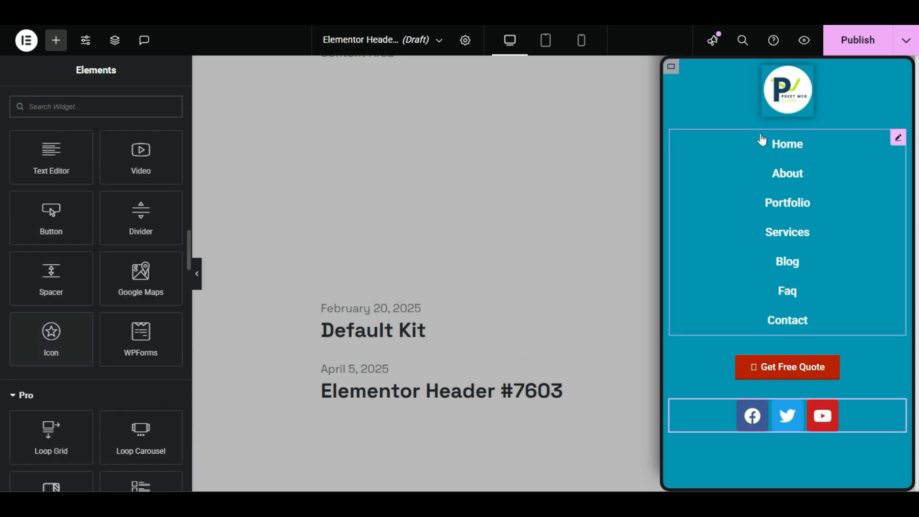
- Publish the header template with a display condition that includes the Entire Site, and save the publish settings
click(853, 35)
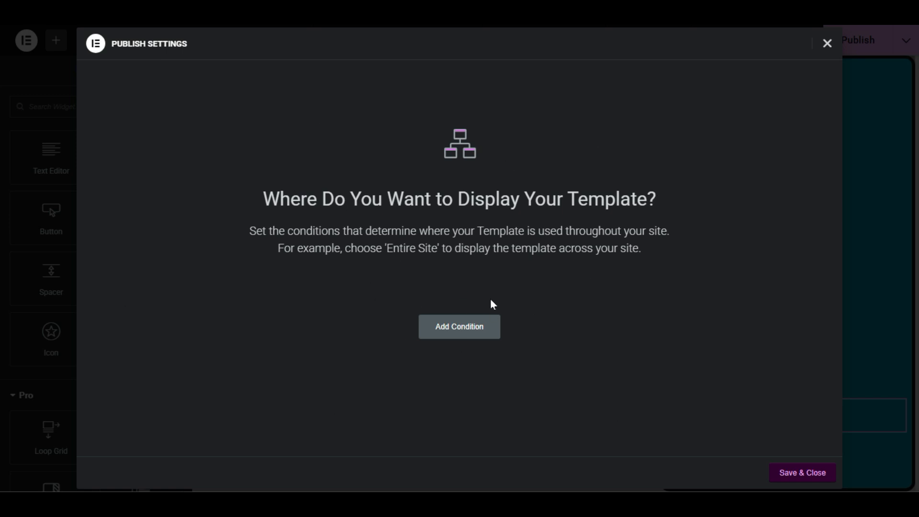
click(478, 329)
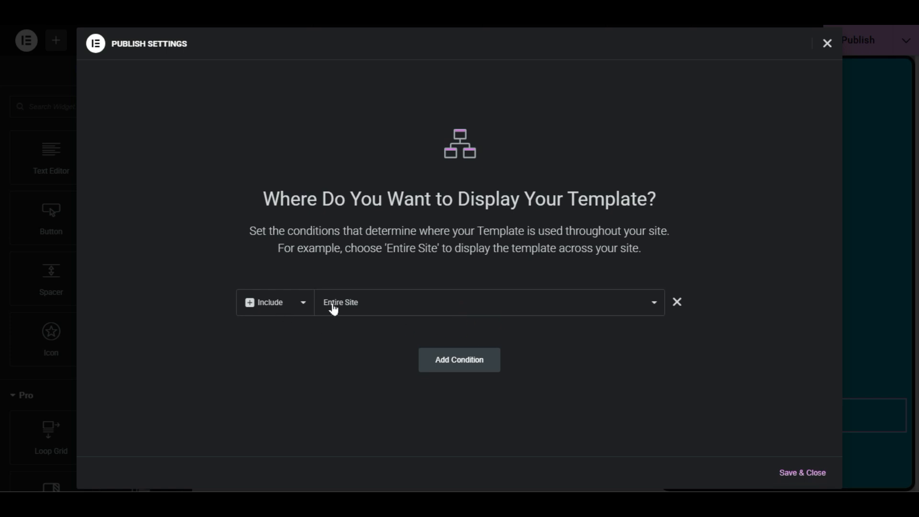
click(355, 305)
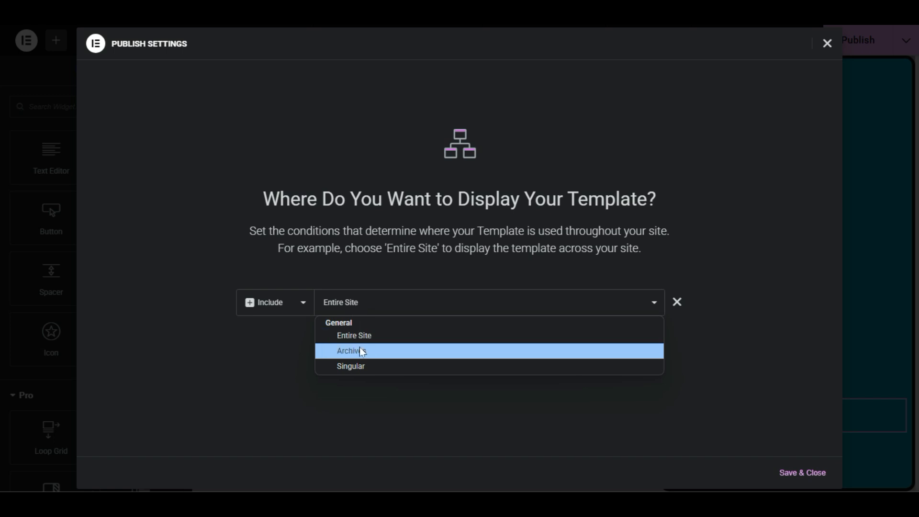
click(403, 334)
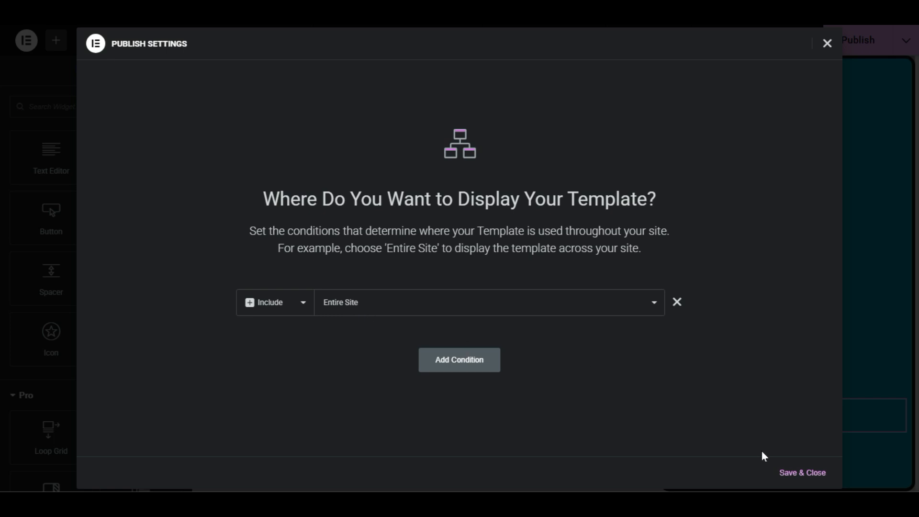
click(793, 472)
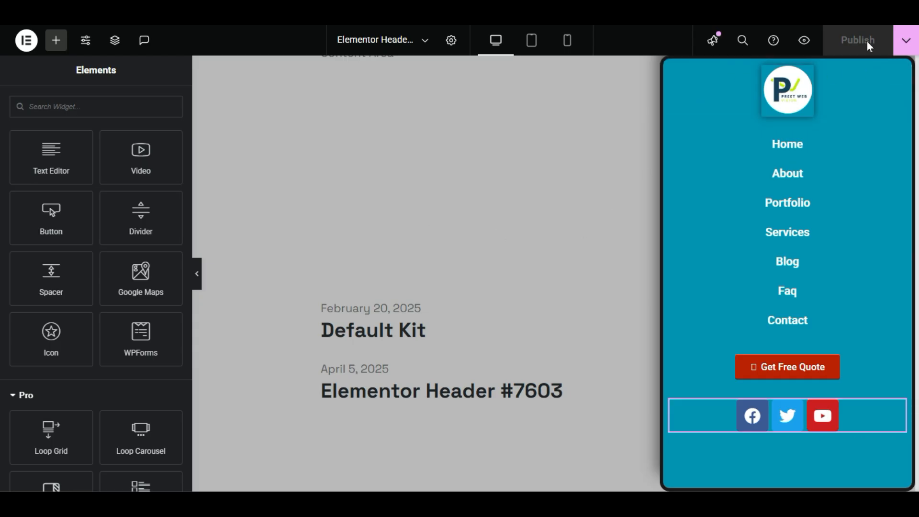